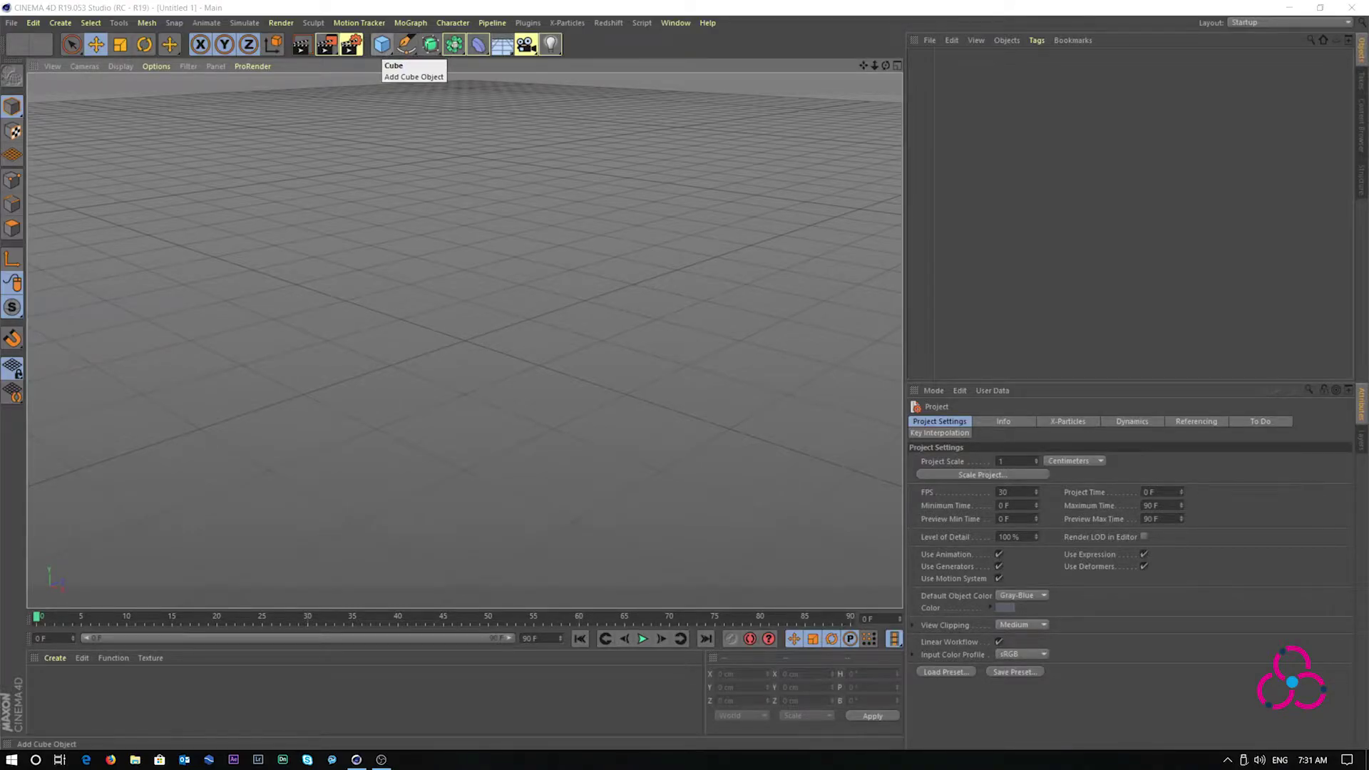
Step: Add a plane and set its width and height to 600 cm
drag(385, 50, 498, 86)
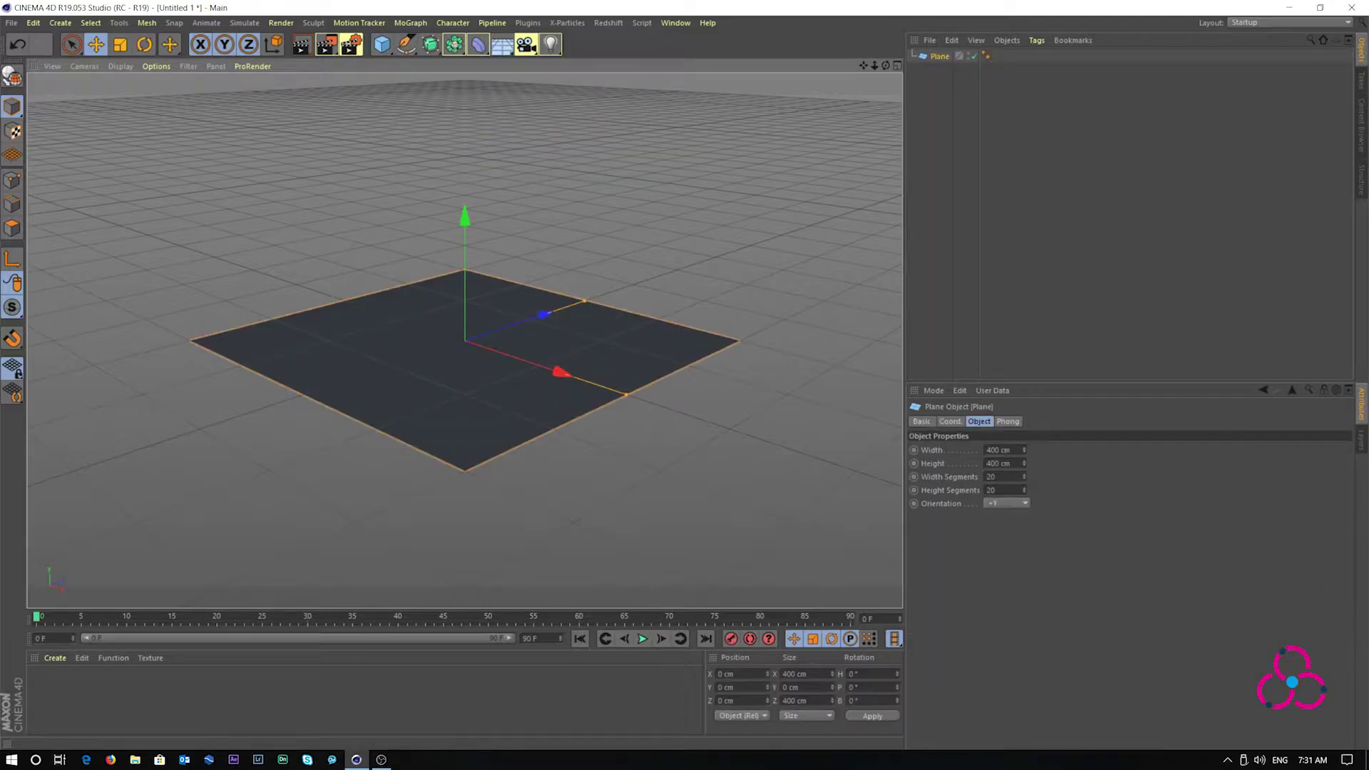
double_click(991, 476)
click(991, 450)
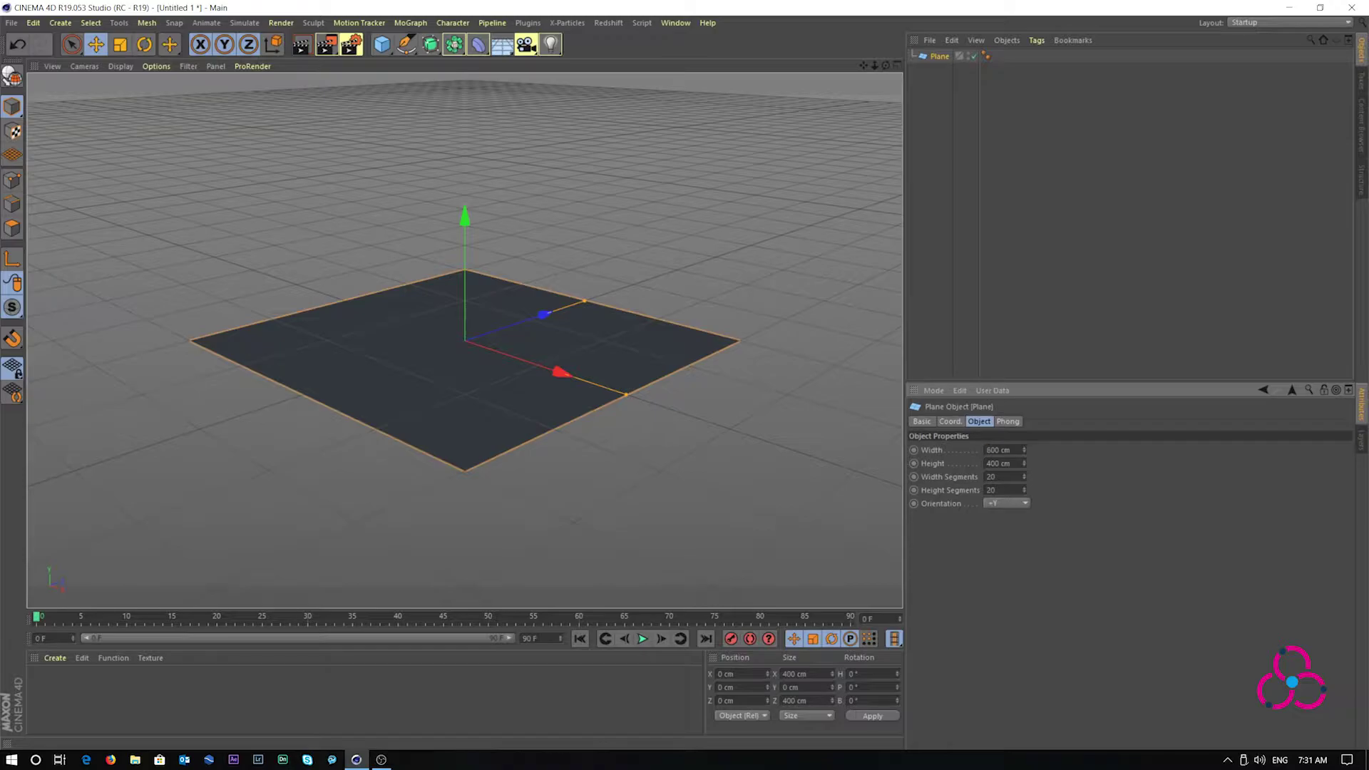
key(BackSpace)
text(6)
Step: Set the plane's width segments and height segments to 200
double_click(992, 477)
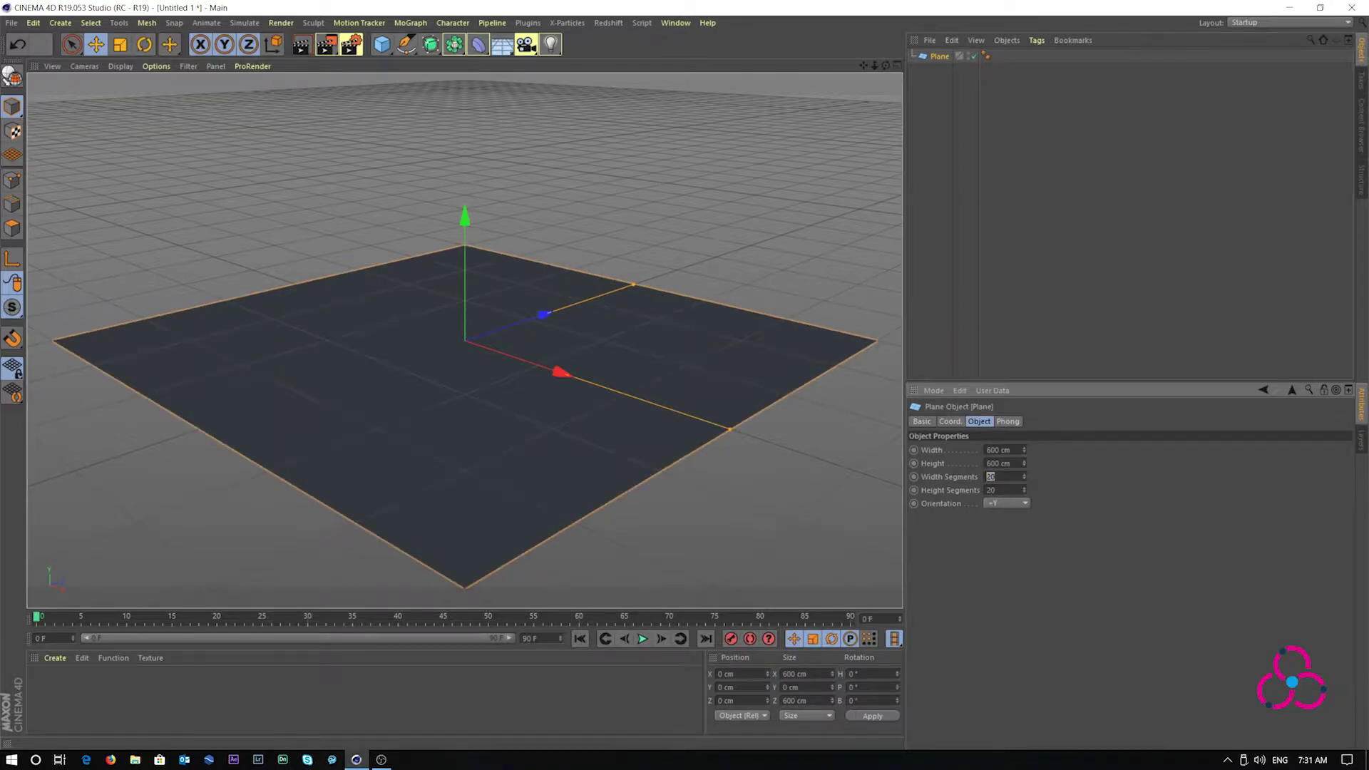
text(200)
click(713, 214)
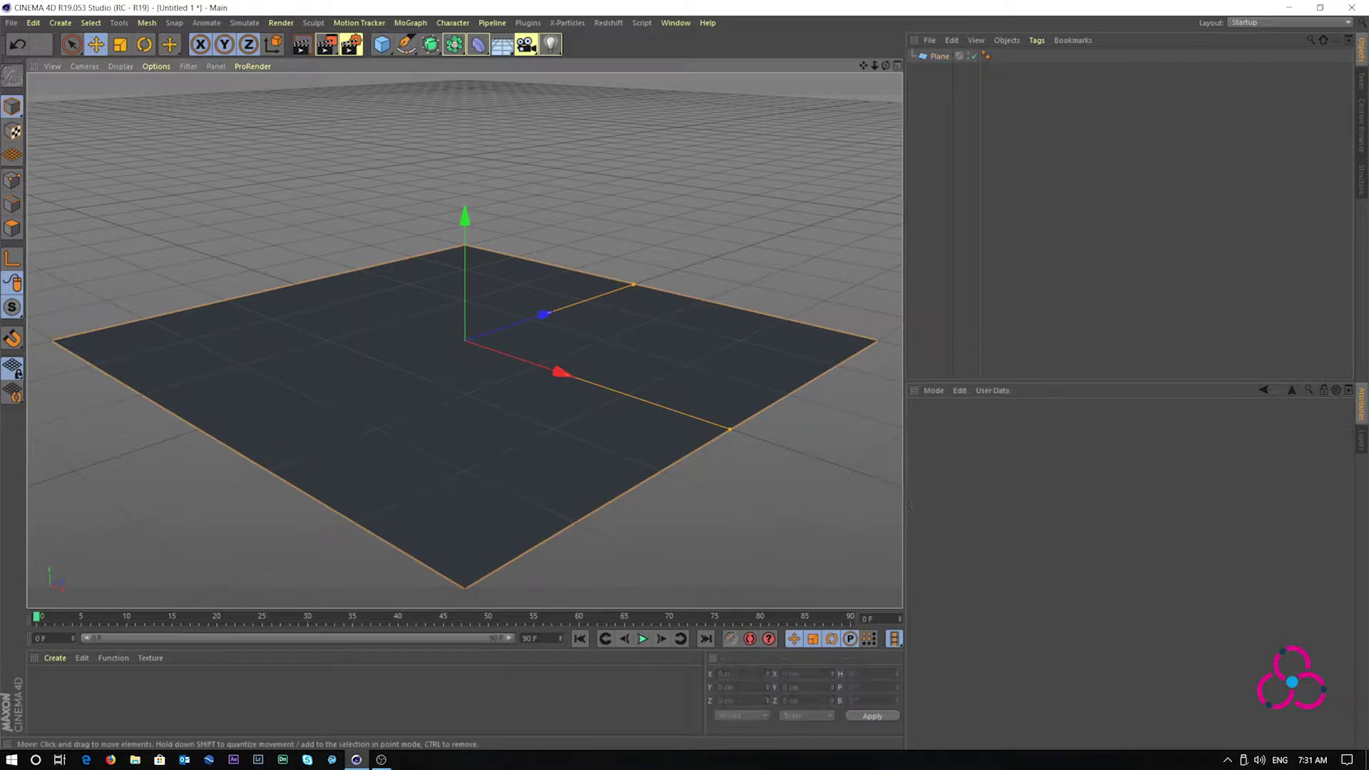
click(610, 338)
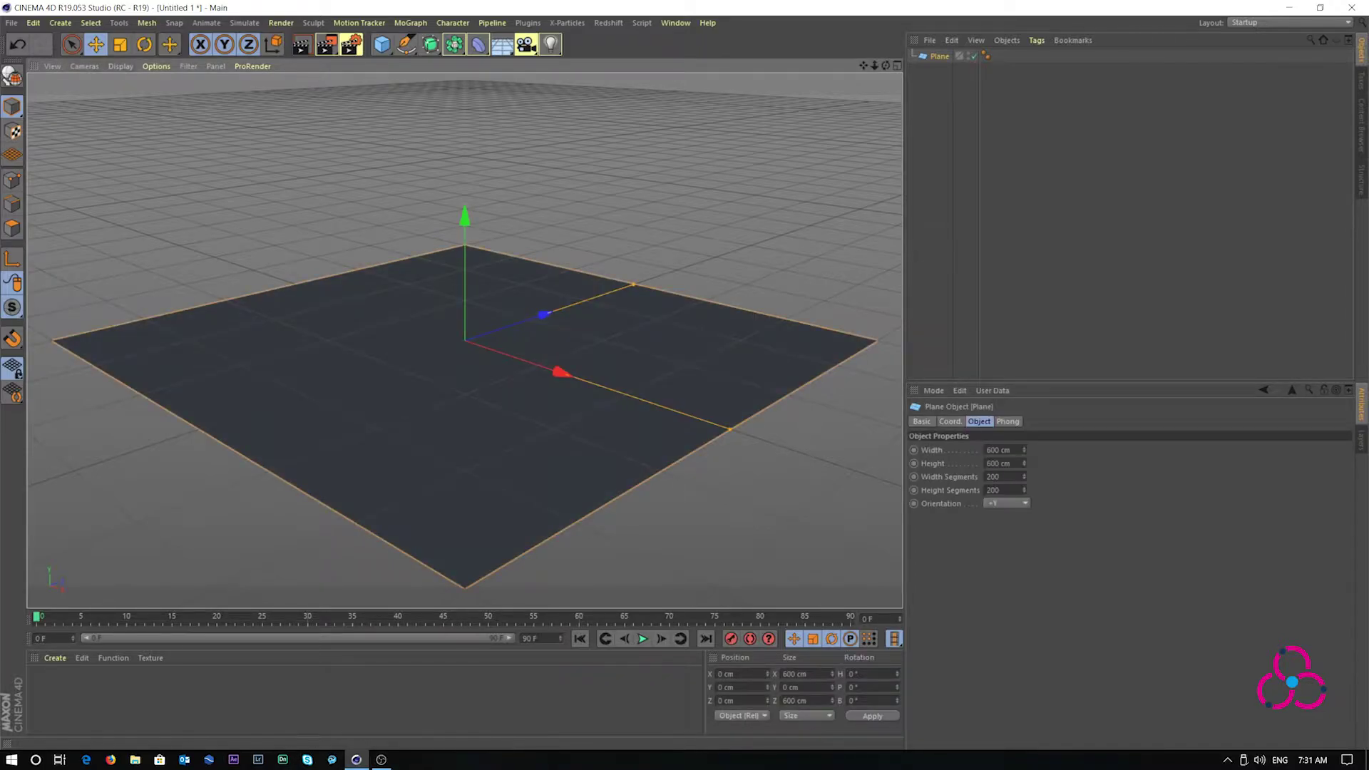
Step: Switch the viewport display to a shaded mode with lines that shows the plane's segments, and deselect the plane
click(120, 66)
click(154, 140)
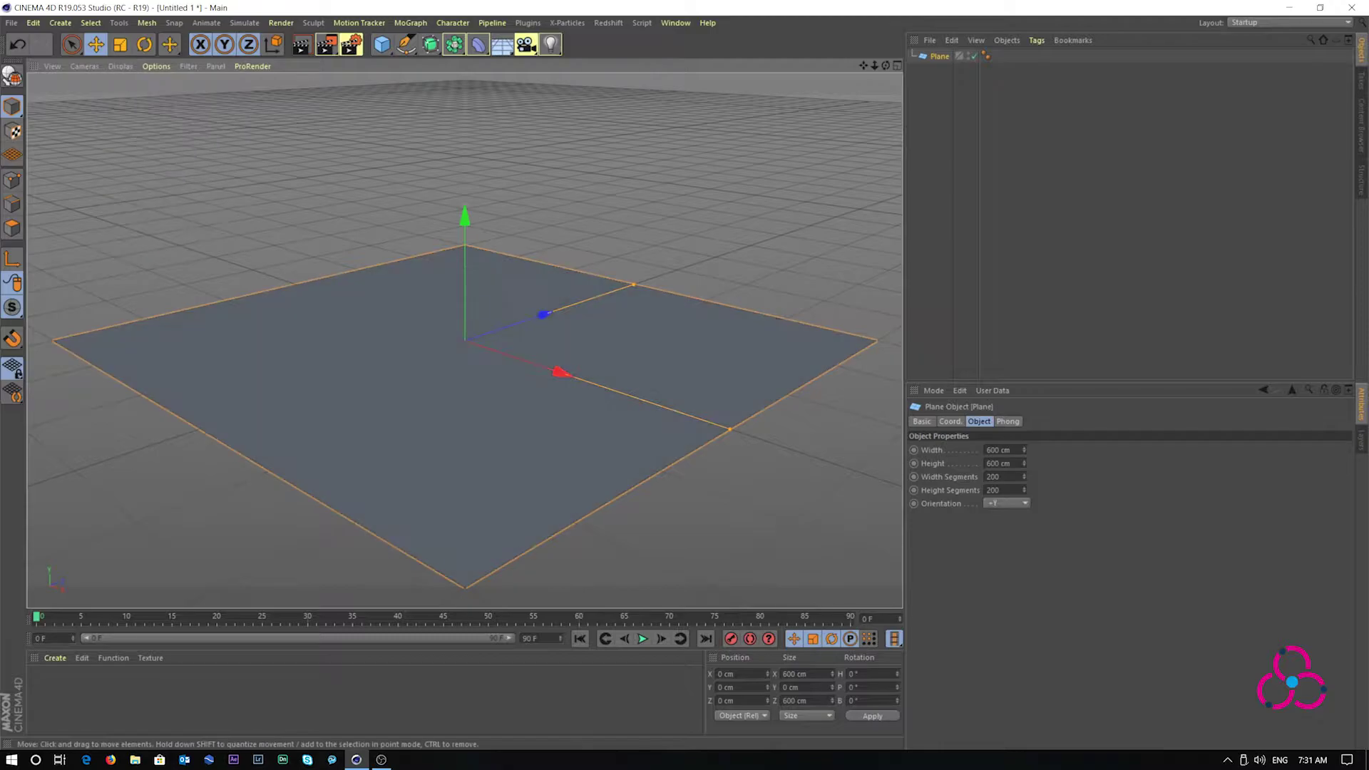
click(121, 66)
click(159, 127)
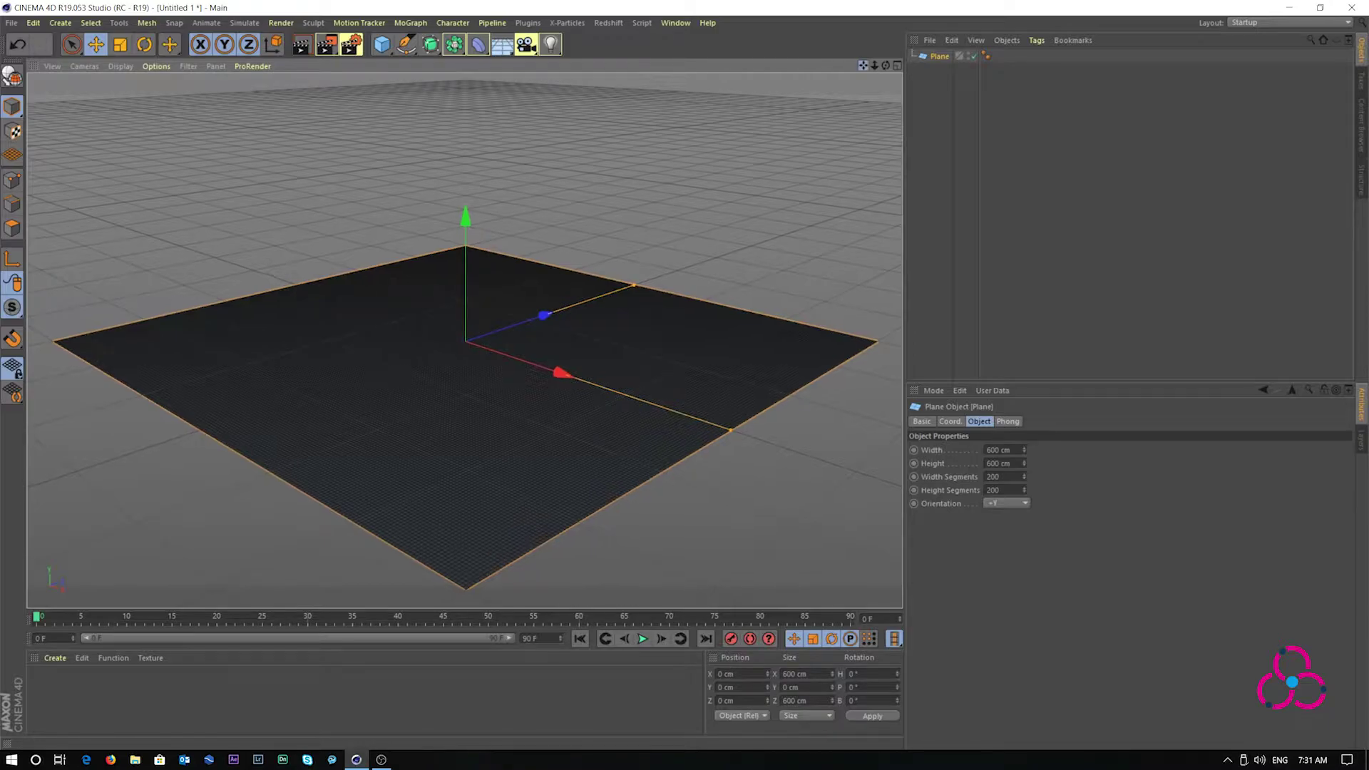
alt+middle_drag(466, 341, 468, 321)
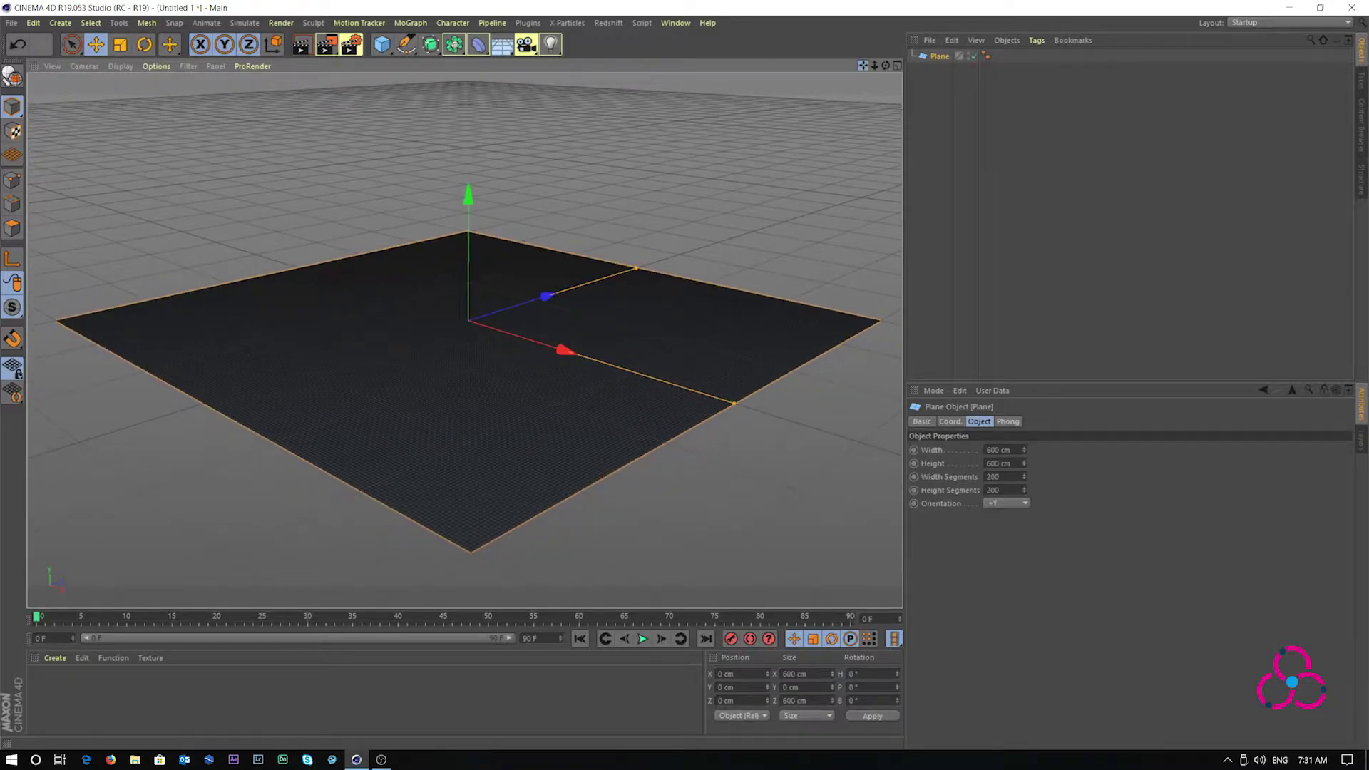
key(ctrl+shift+a)
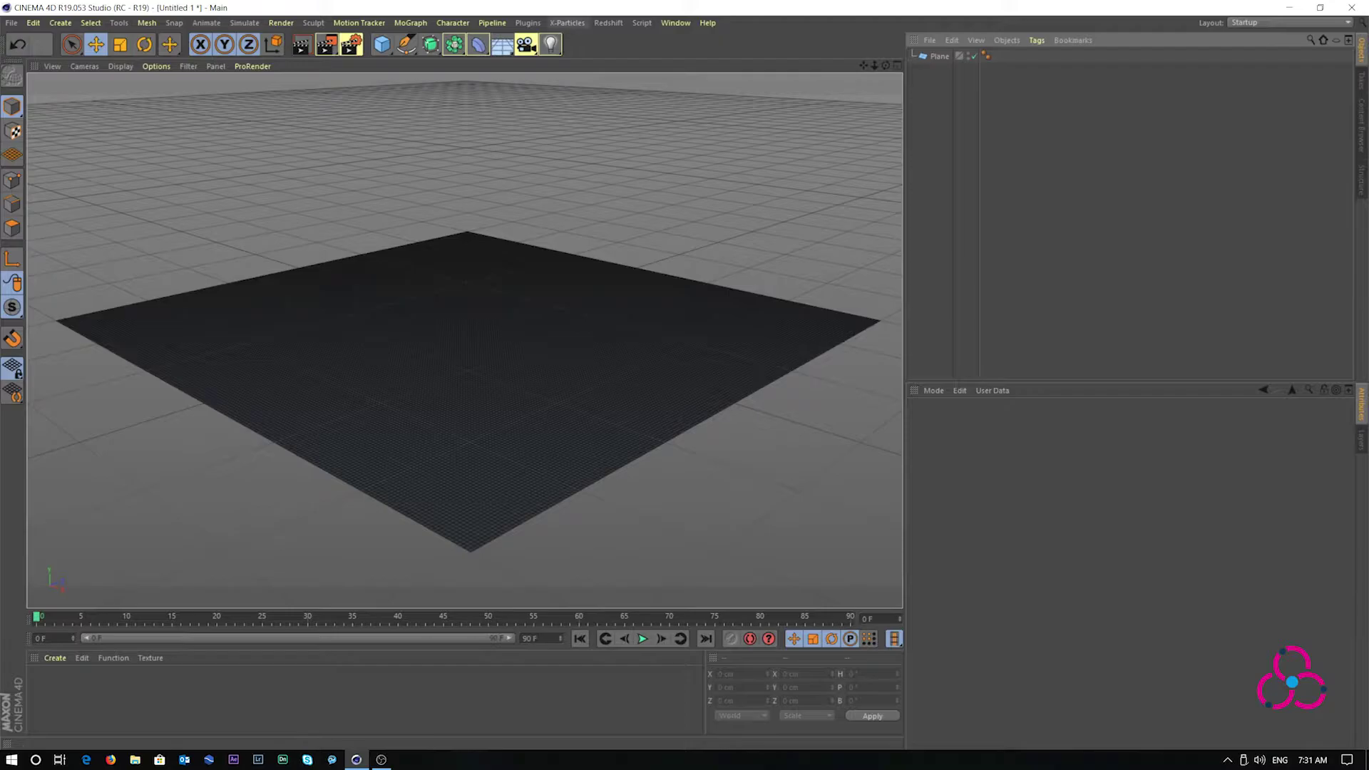
Step: Add a HOT4D ocean object from the plugins and set its ocean resolution to 256x256
click(528, 23)
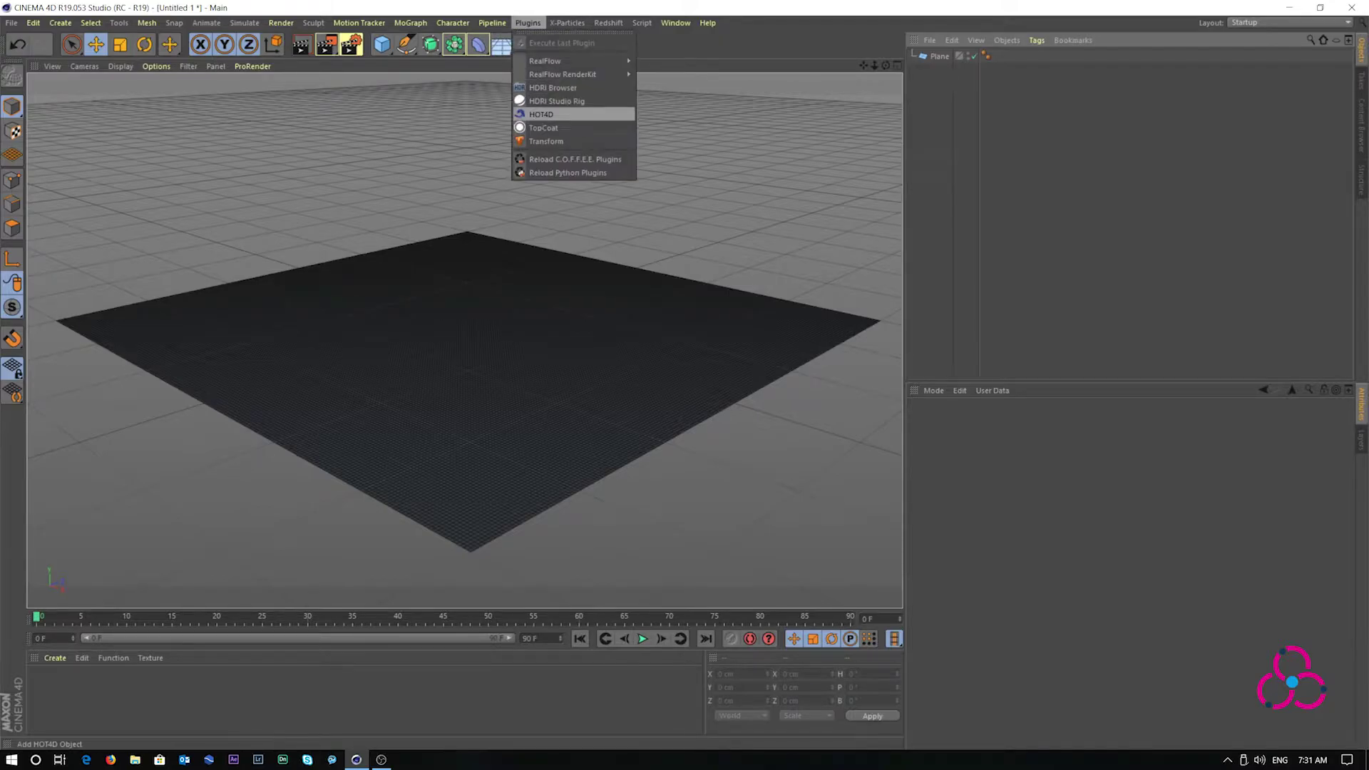
click(542, 114)
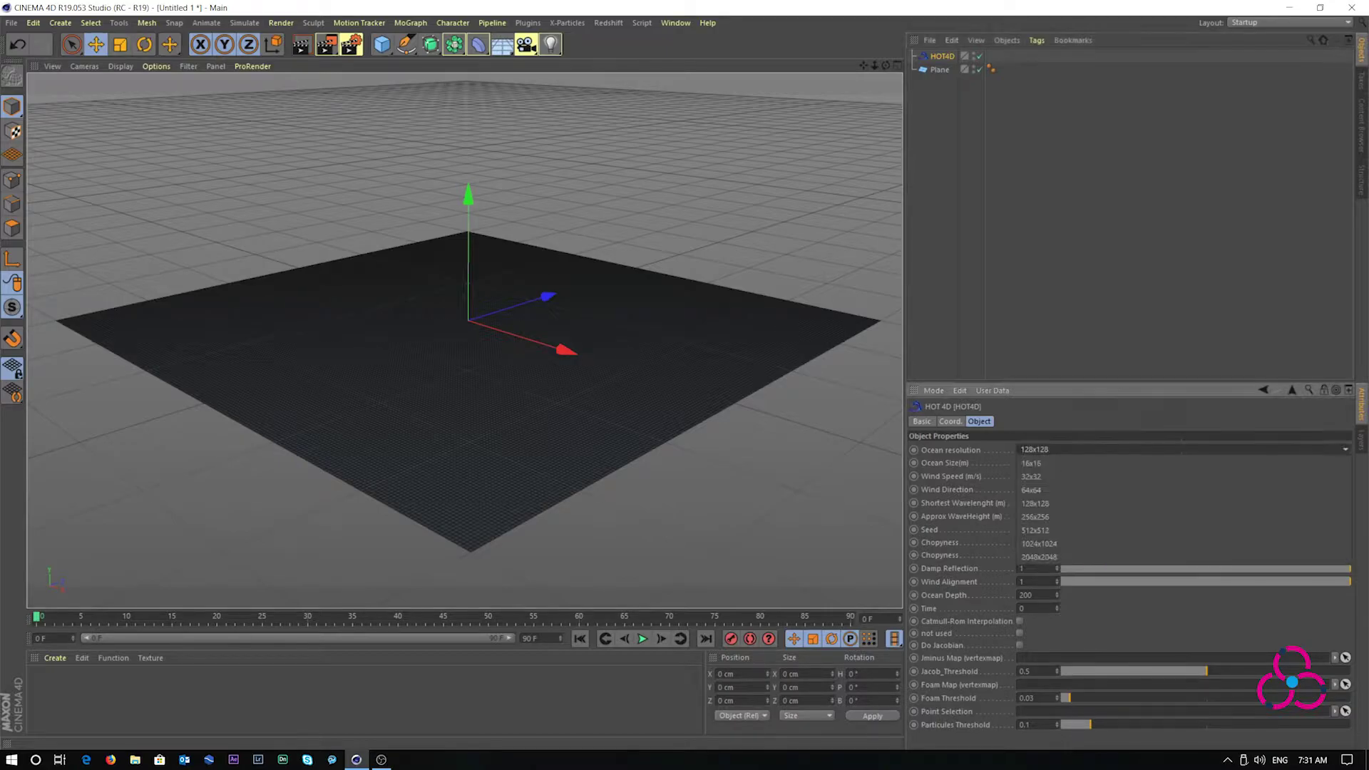
click(1184, 450)
click(1184, 516)
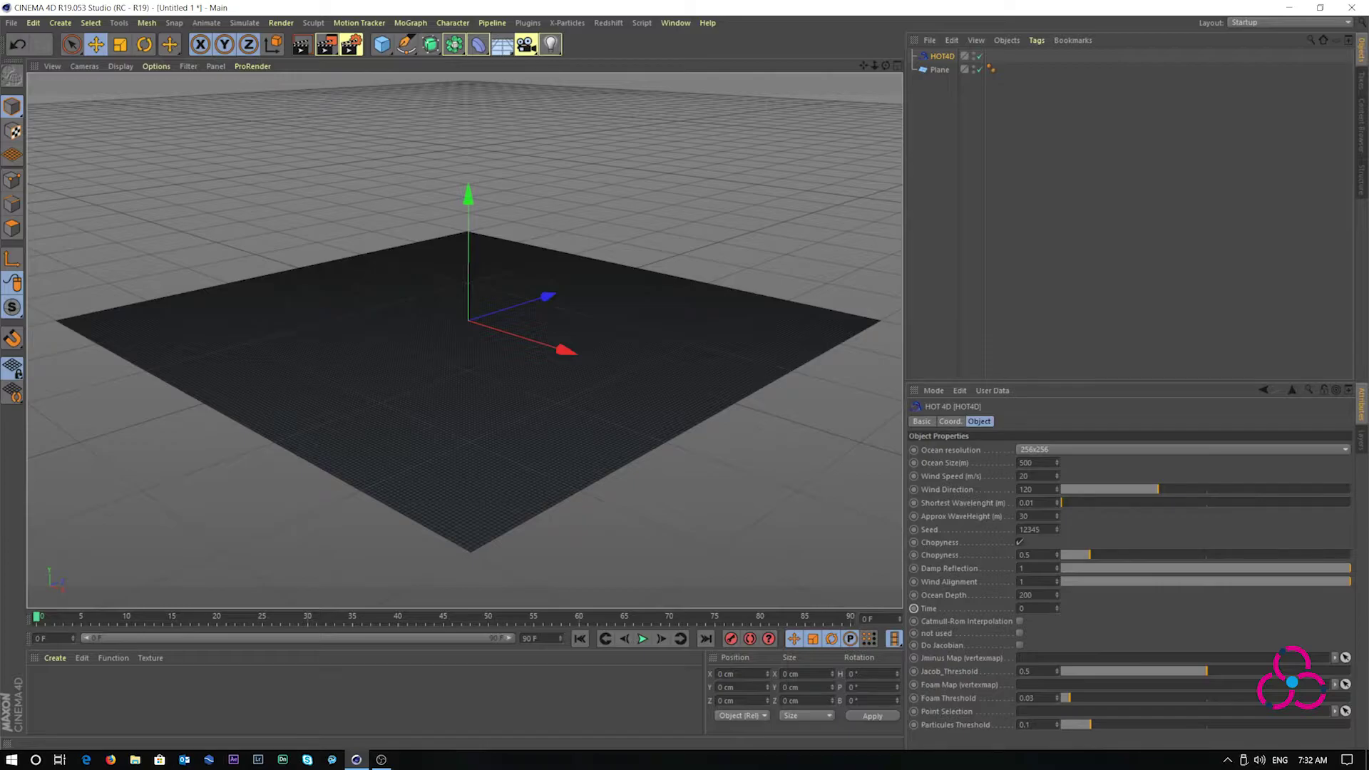
Step: Keyframe the HOT4D Time parameter at 0 on frame 0 and 30 on frame 90, and return to the start
ctrl+click(914, 608)
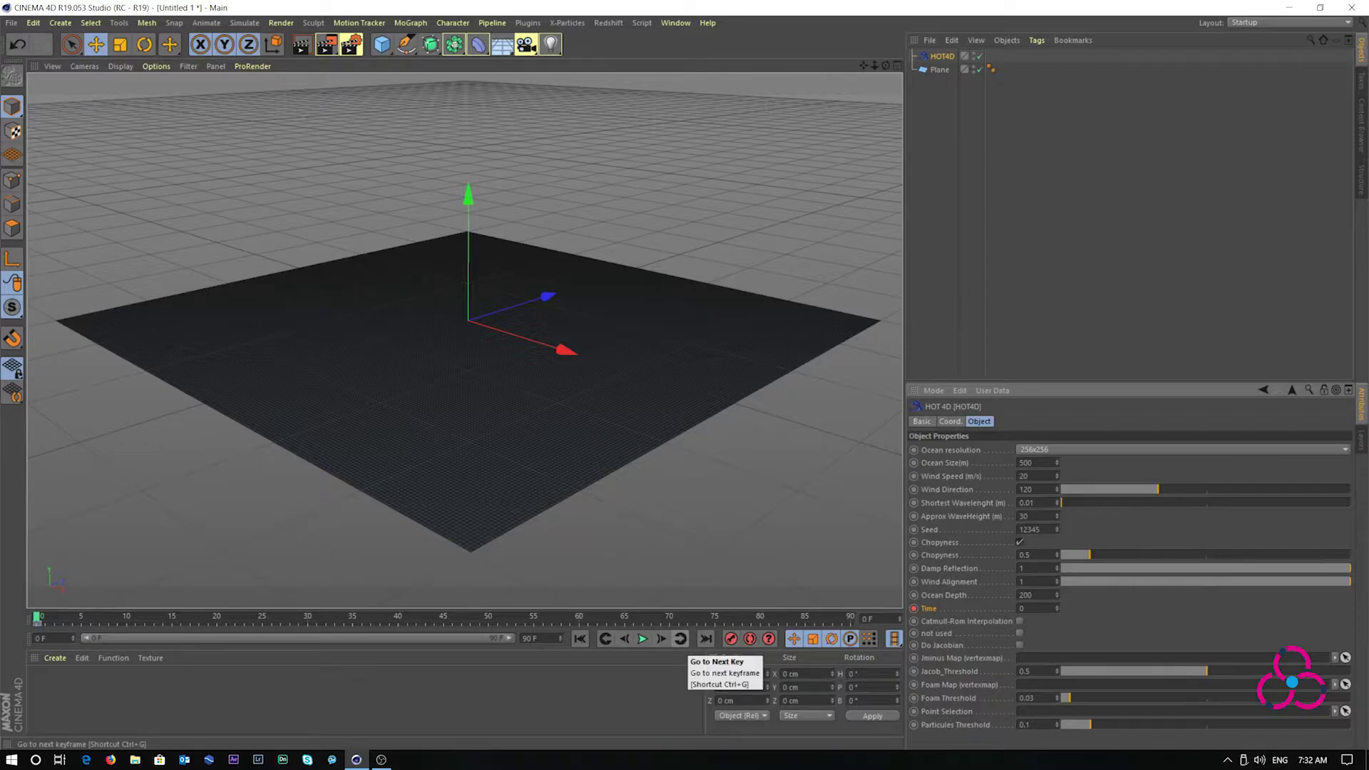
click(706, 639)
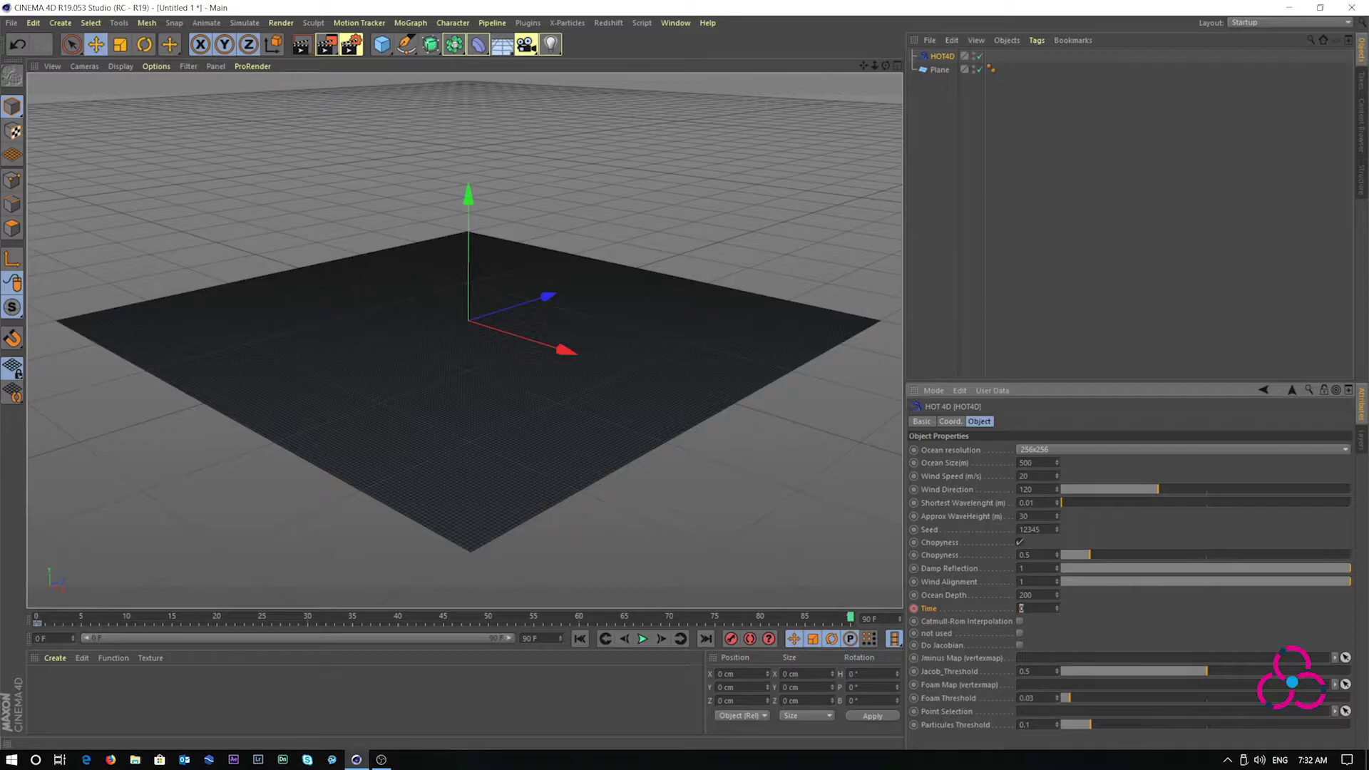
text(3)
click(580, 638)
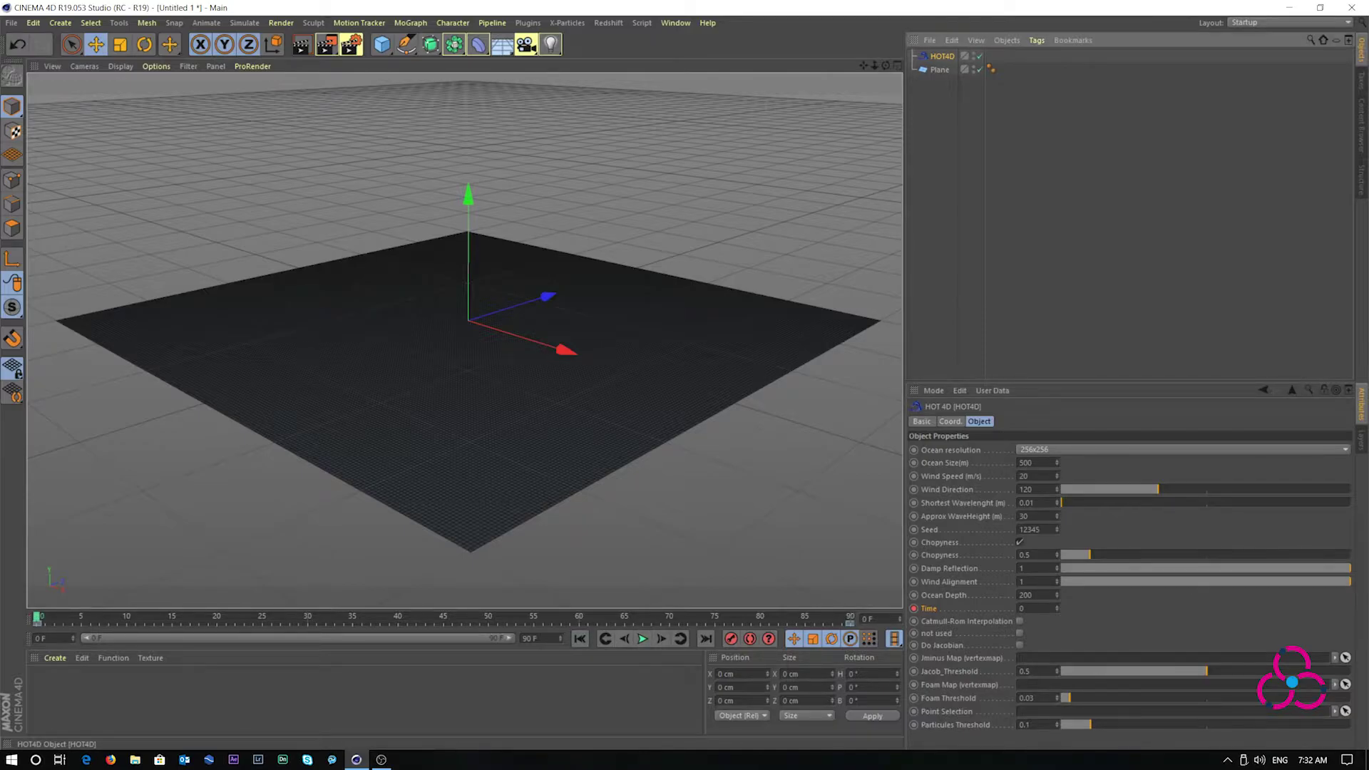
Step: Make the HOT4D object a child of the plane and play the ocean animation
drag(942, 56, 940, 69)
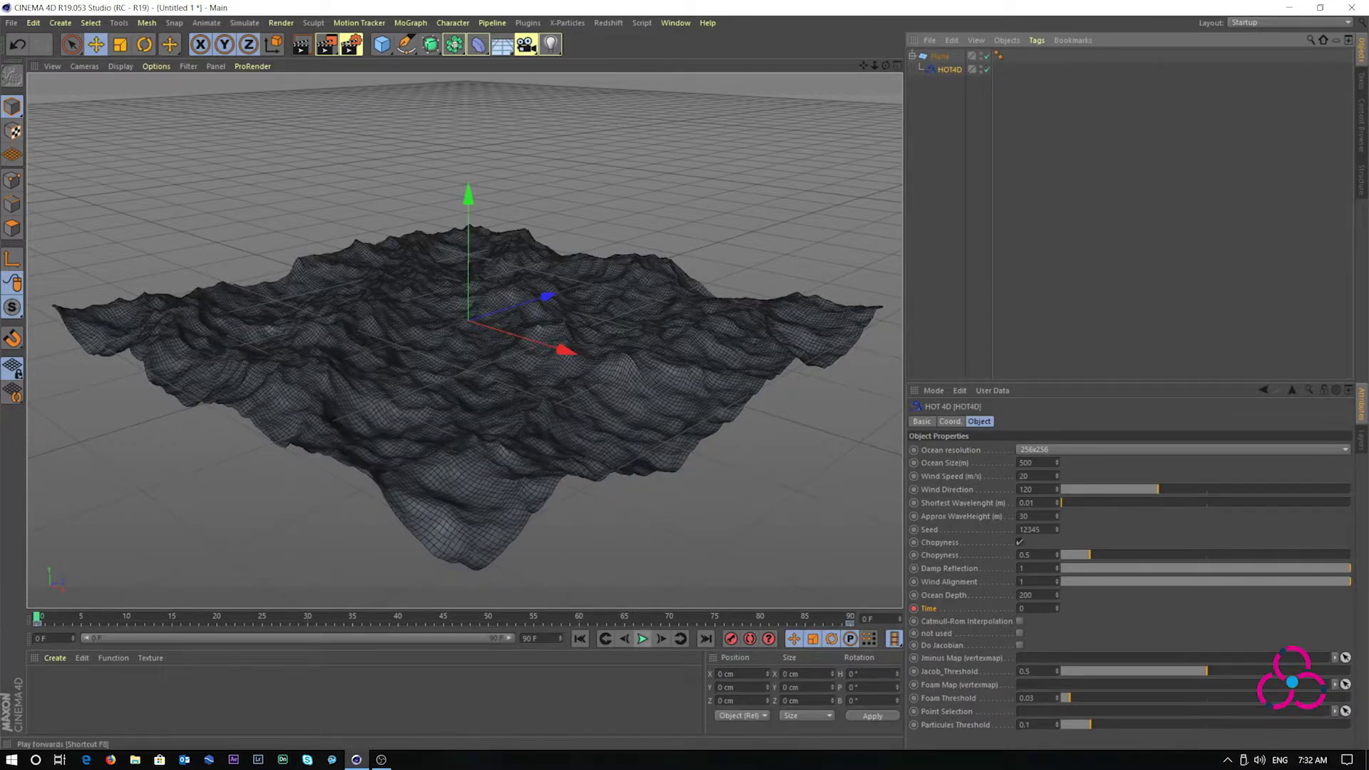
click(642, 639)
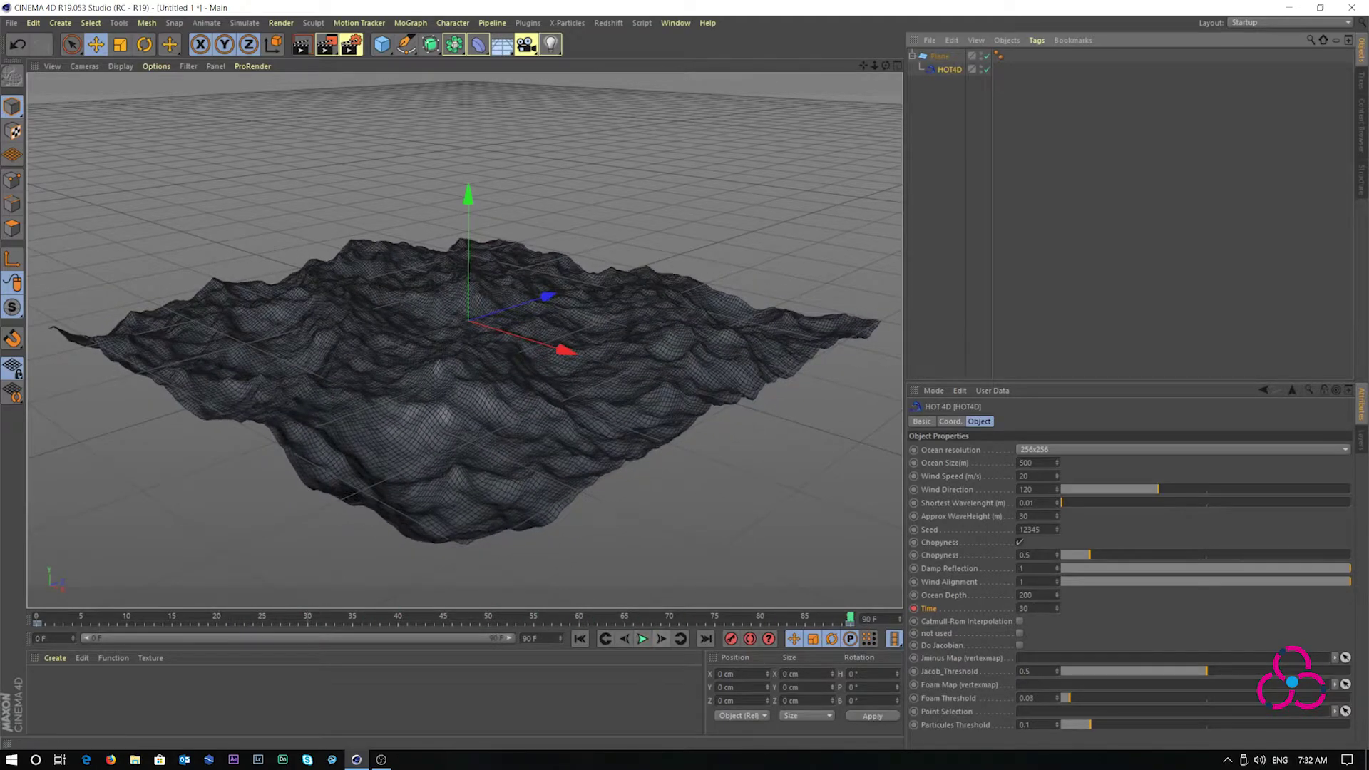
Step: Set the interpolation of the HOT4D Time keyframes at frames 0 and 90 to Linear
click(38, 623)
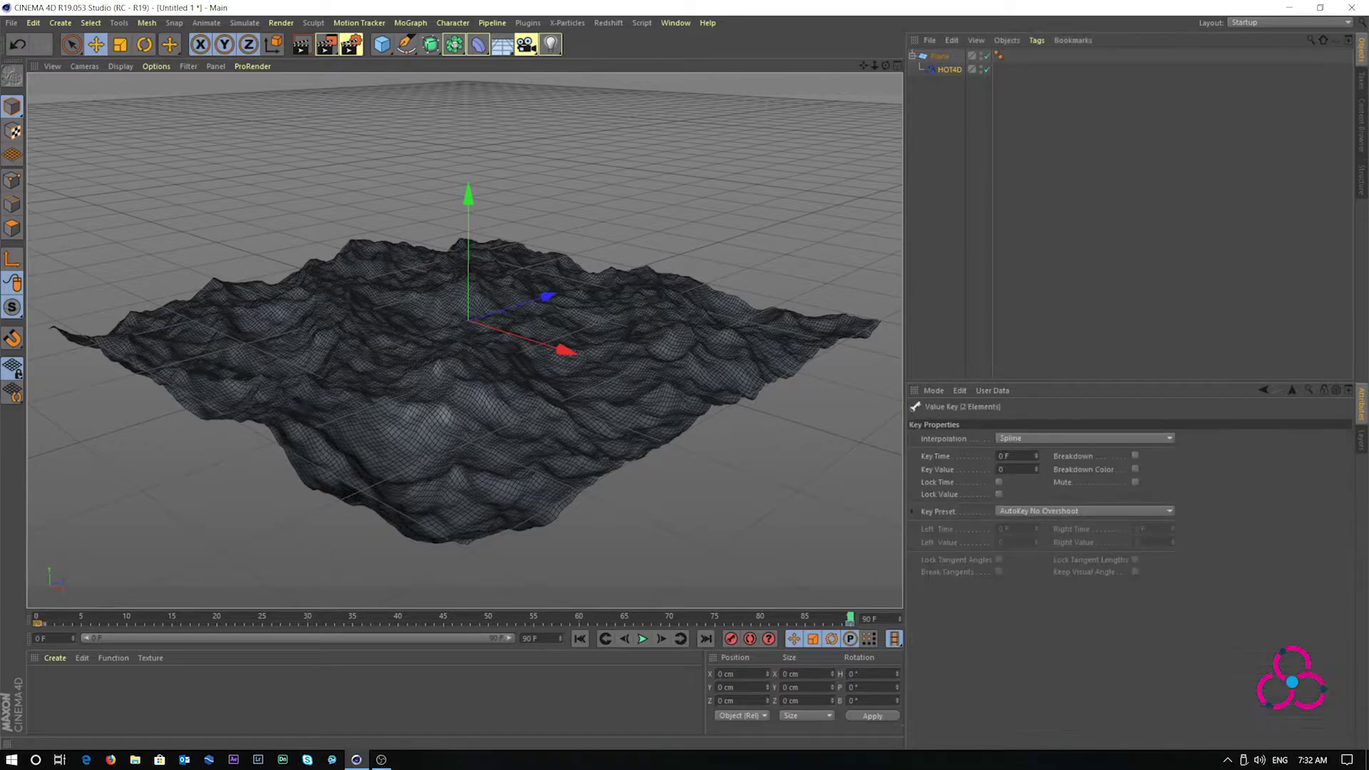
click(1084, 437)
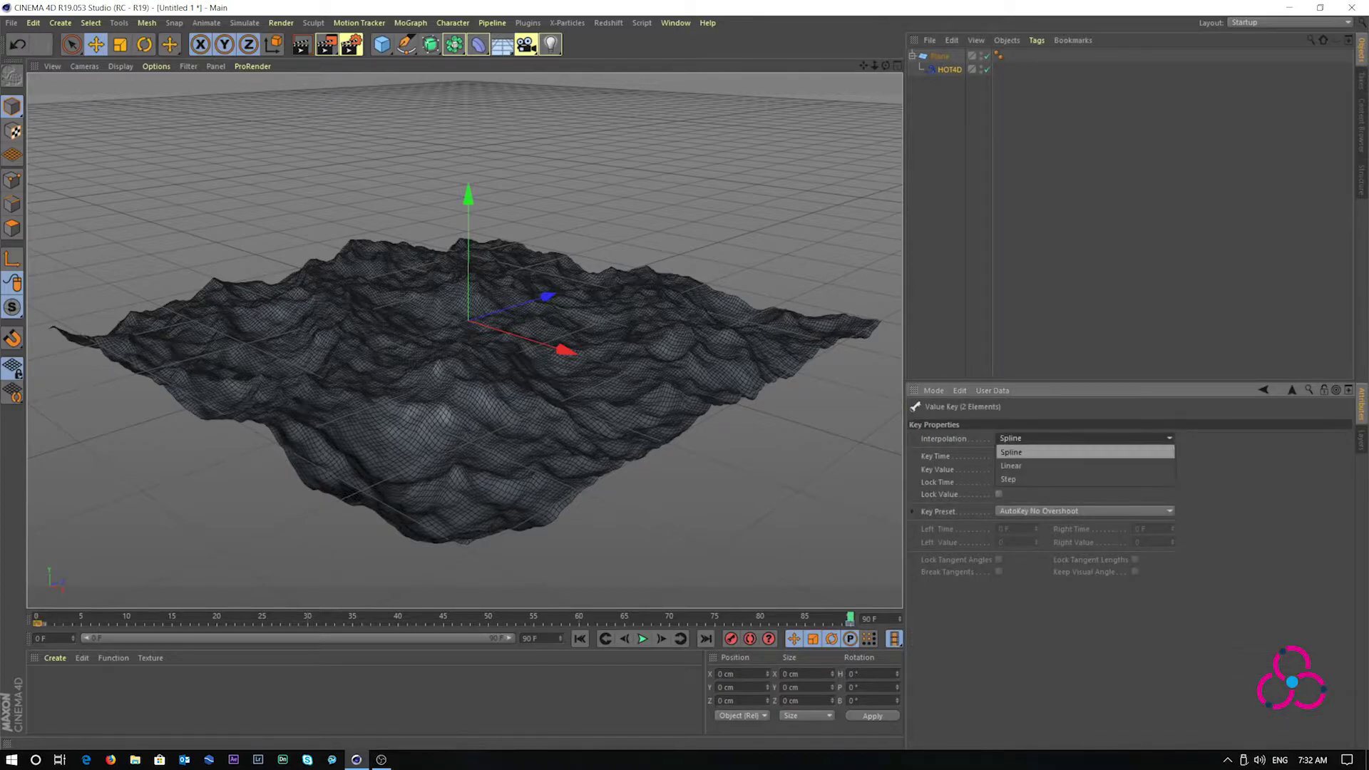
click(1084, 465)
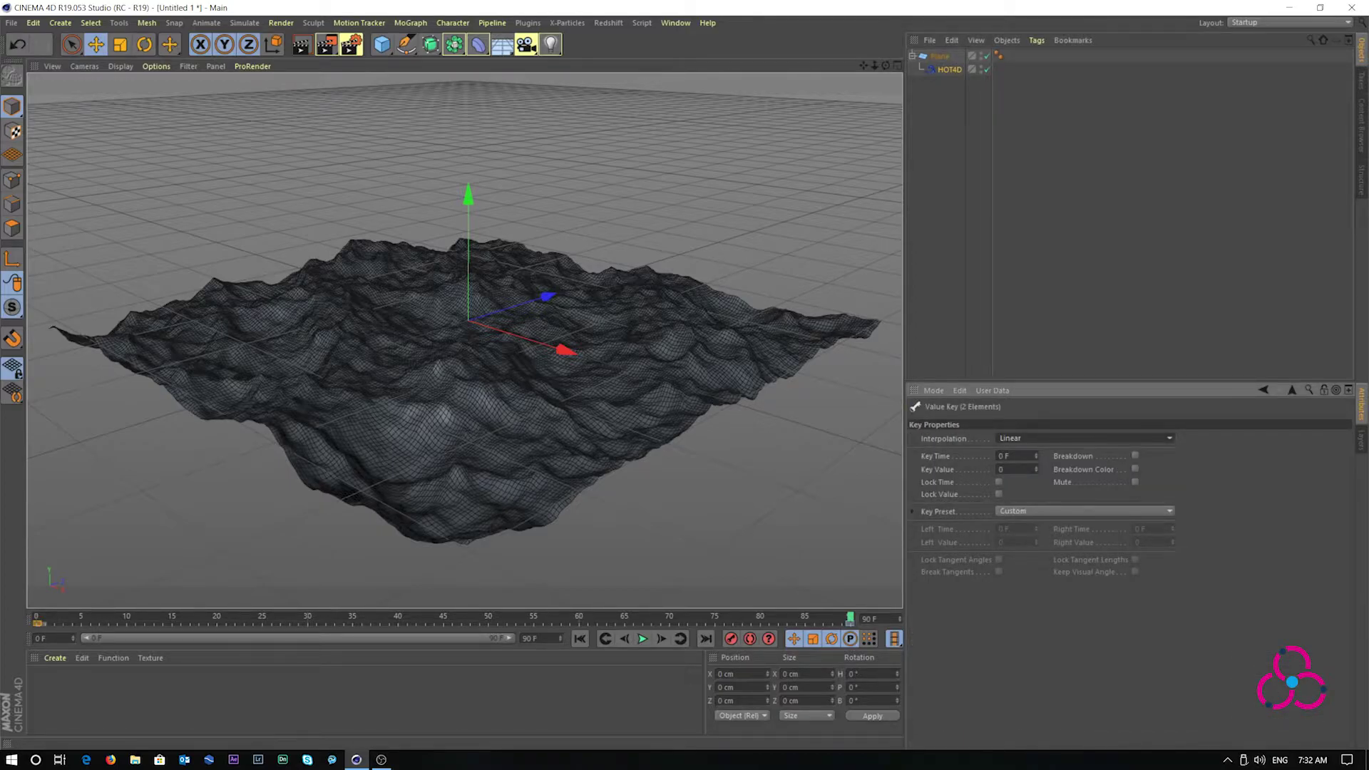
click(849, 622)
click(1084, 438)
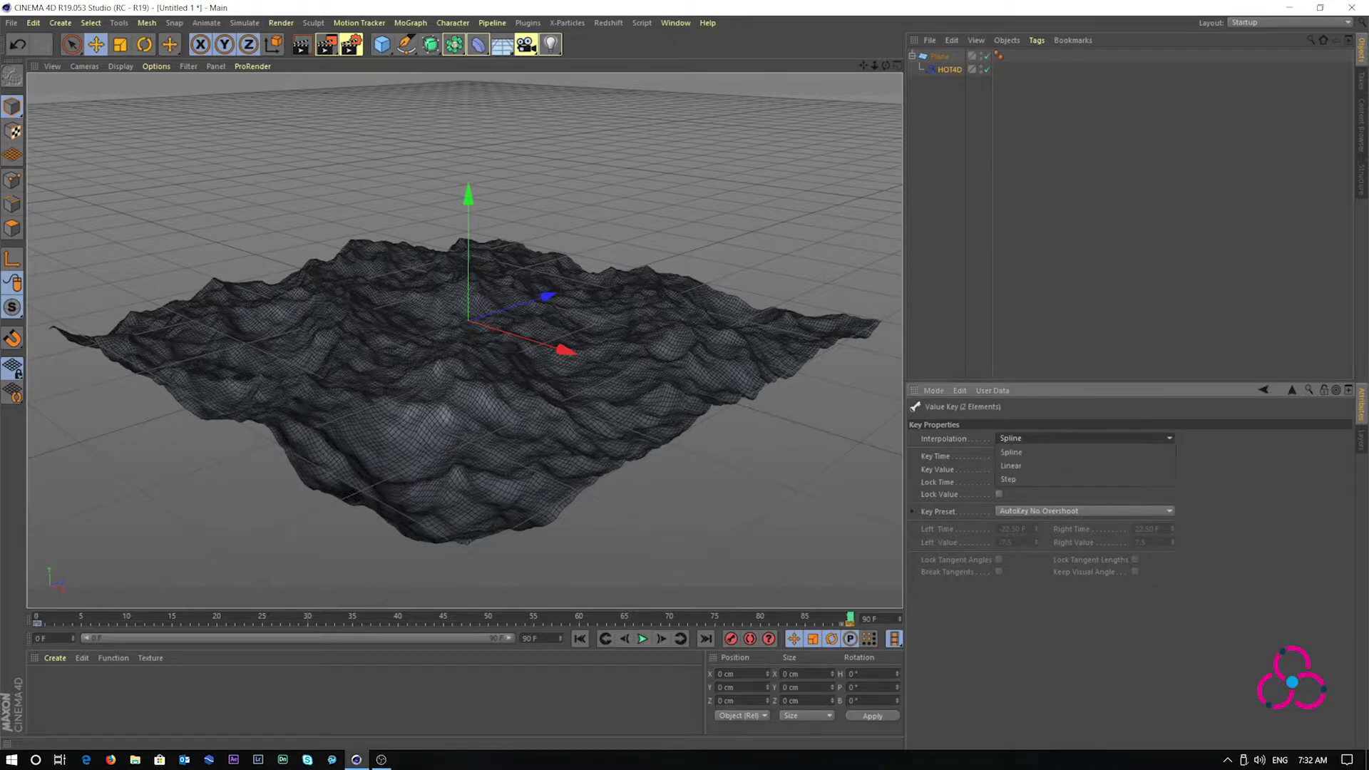
click(1084, 452)
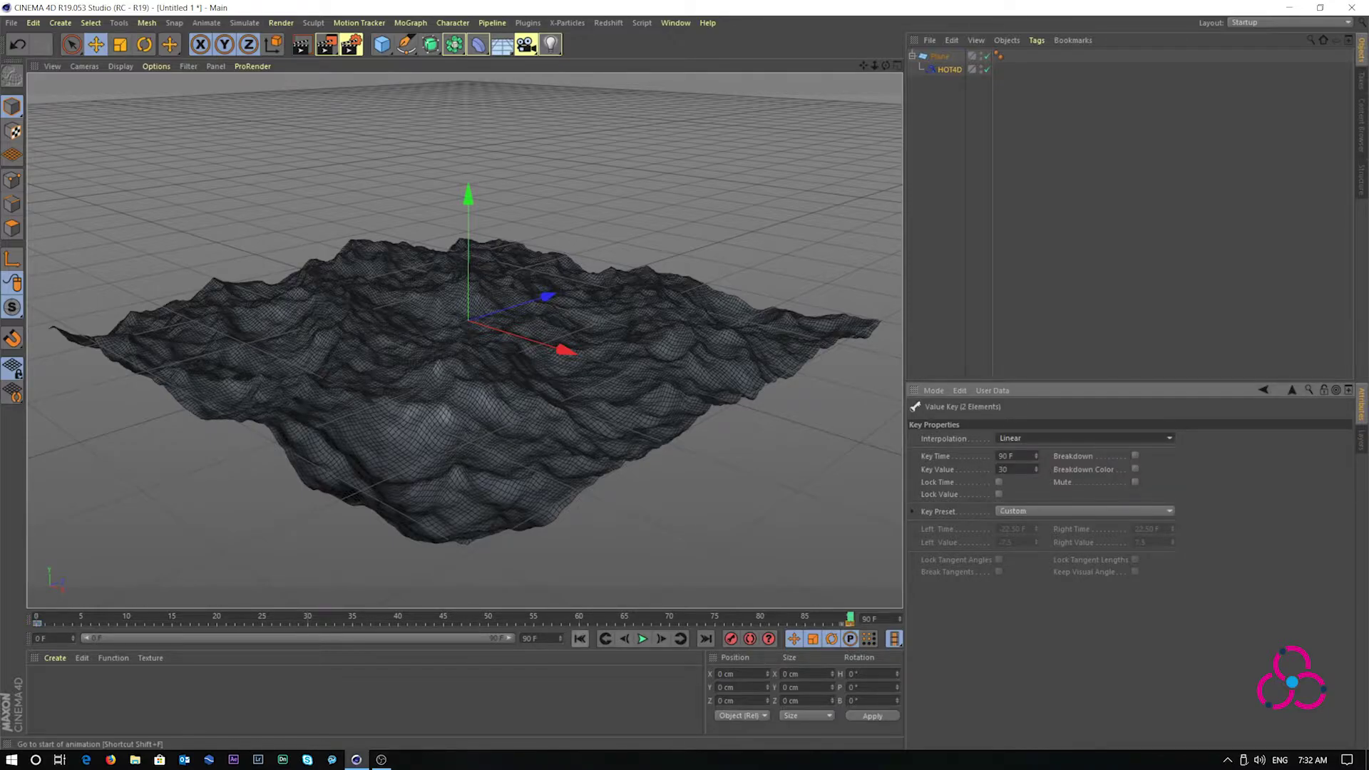
Step: Play back the wave animation to check its motion and return to the first frame
click(642, 639)
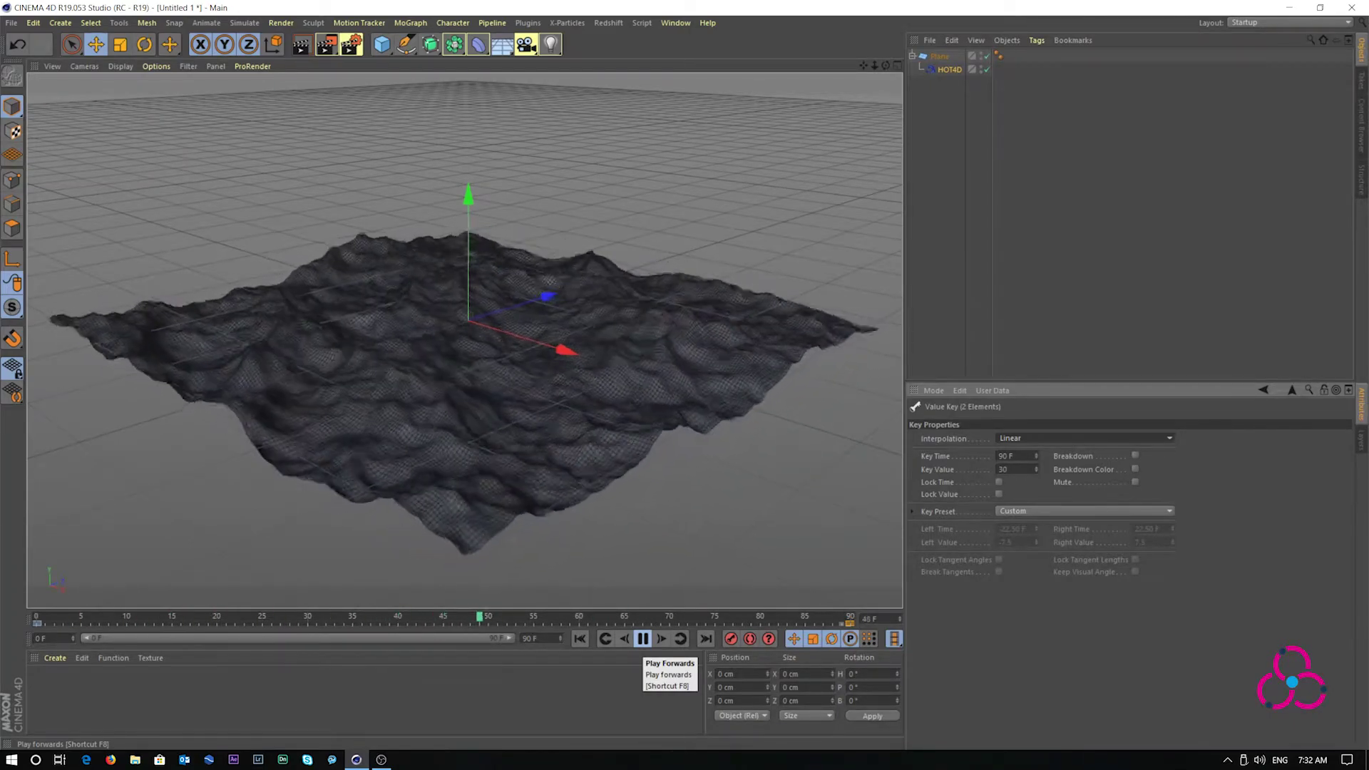
click(642, 639)
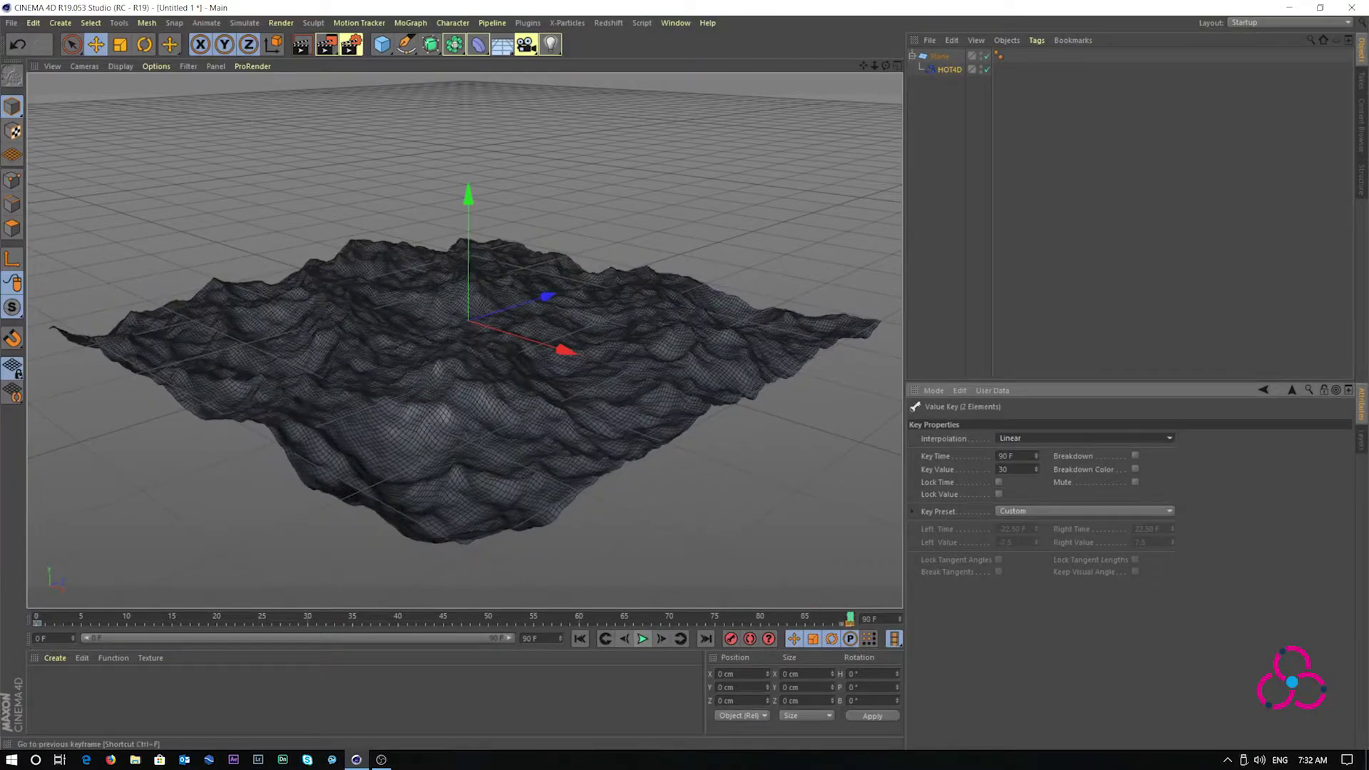
click(580, 639)
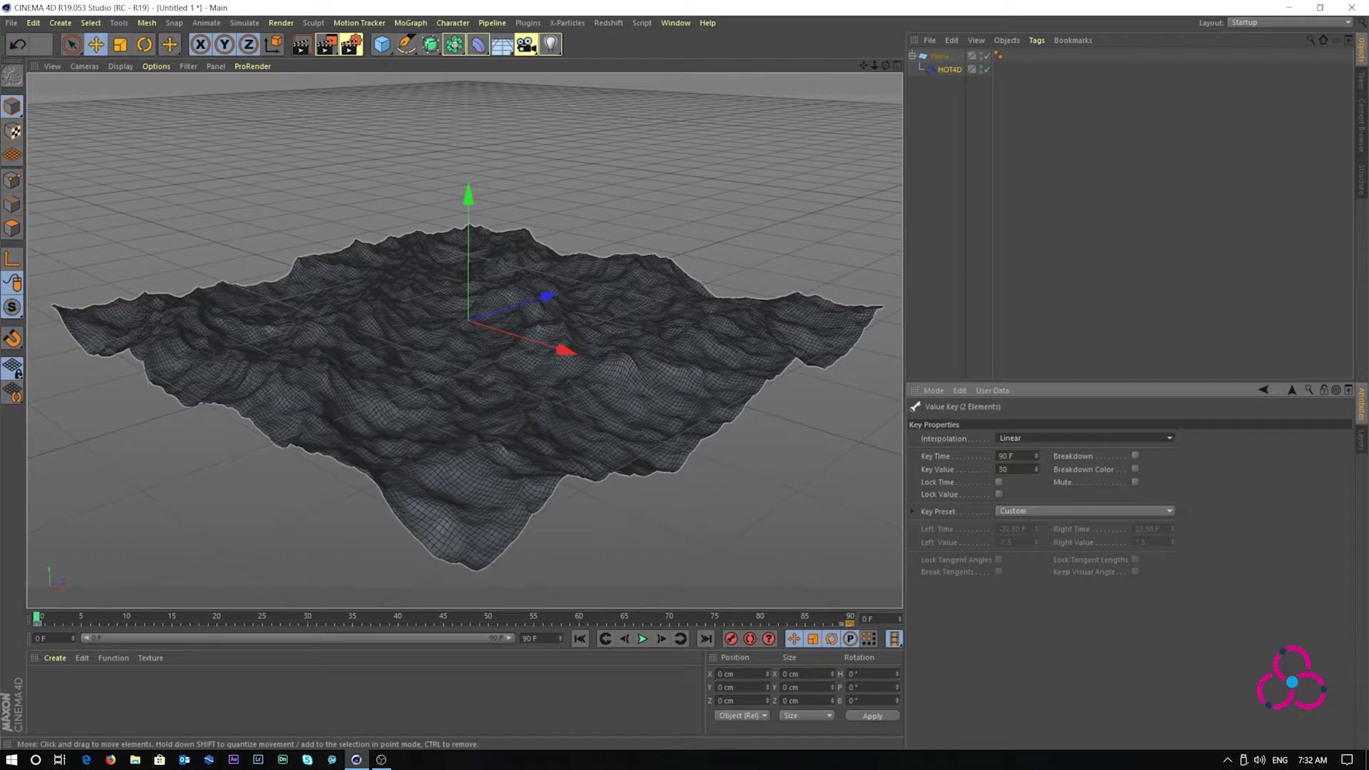
Step: Add a torus, scale it down uniformly to about 40 cm across, and deselect it
click(382, 44)
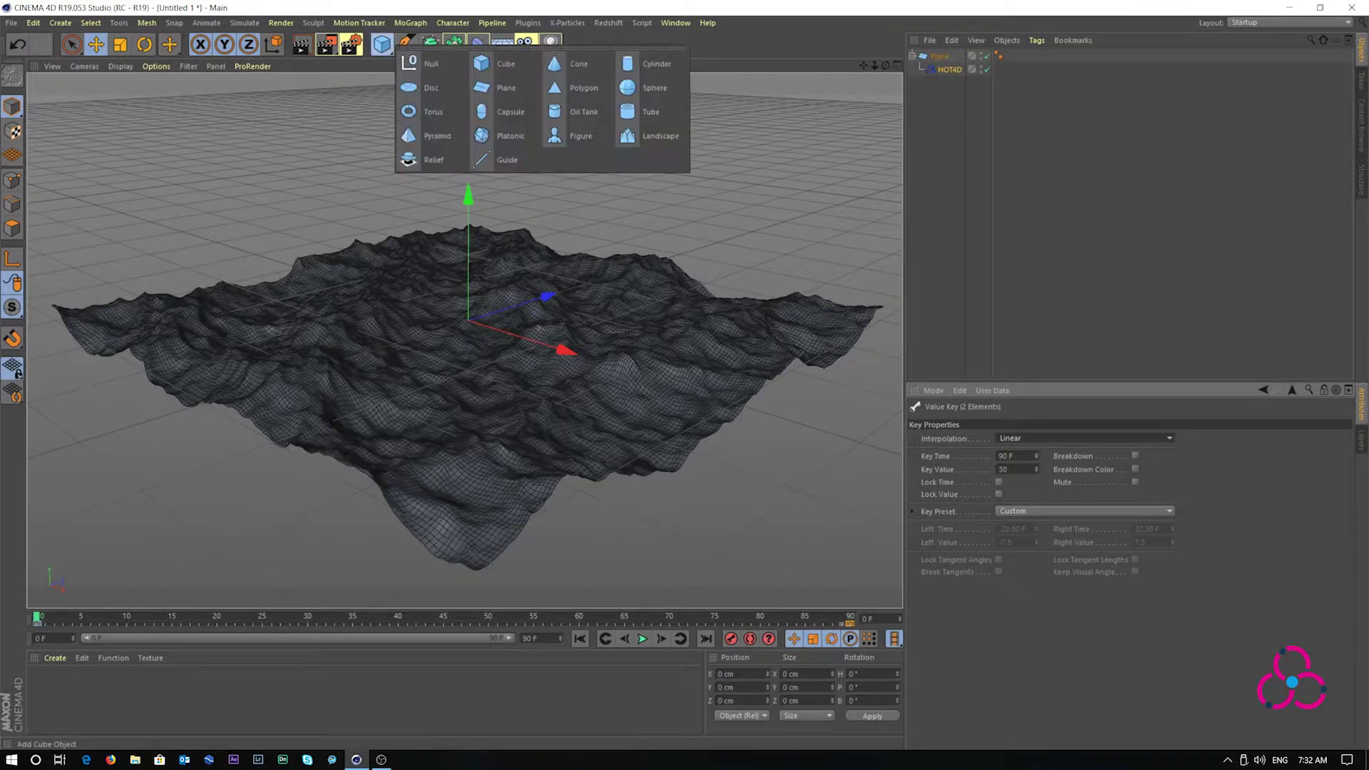
click(432, 112)
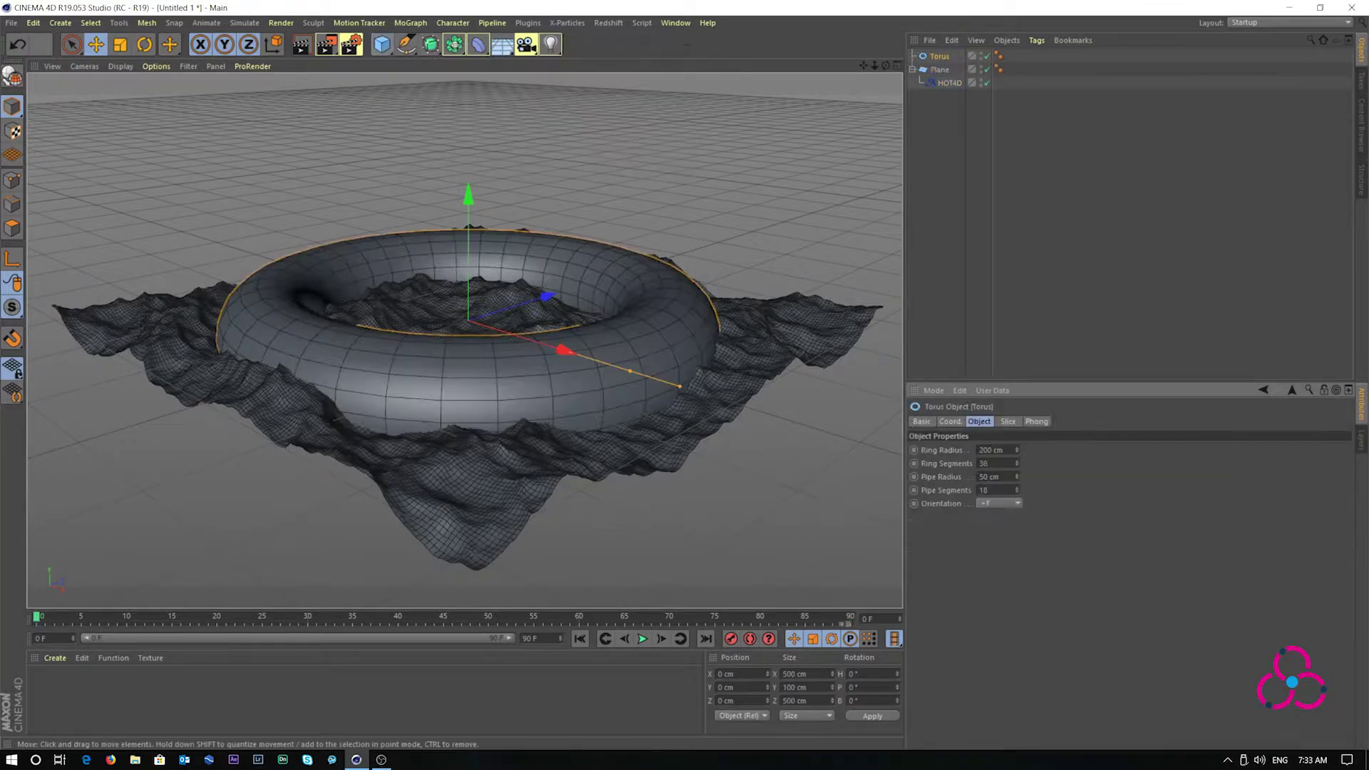
click(120, 44)
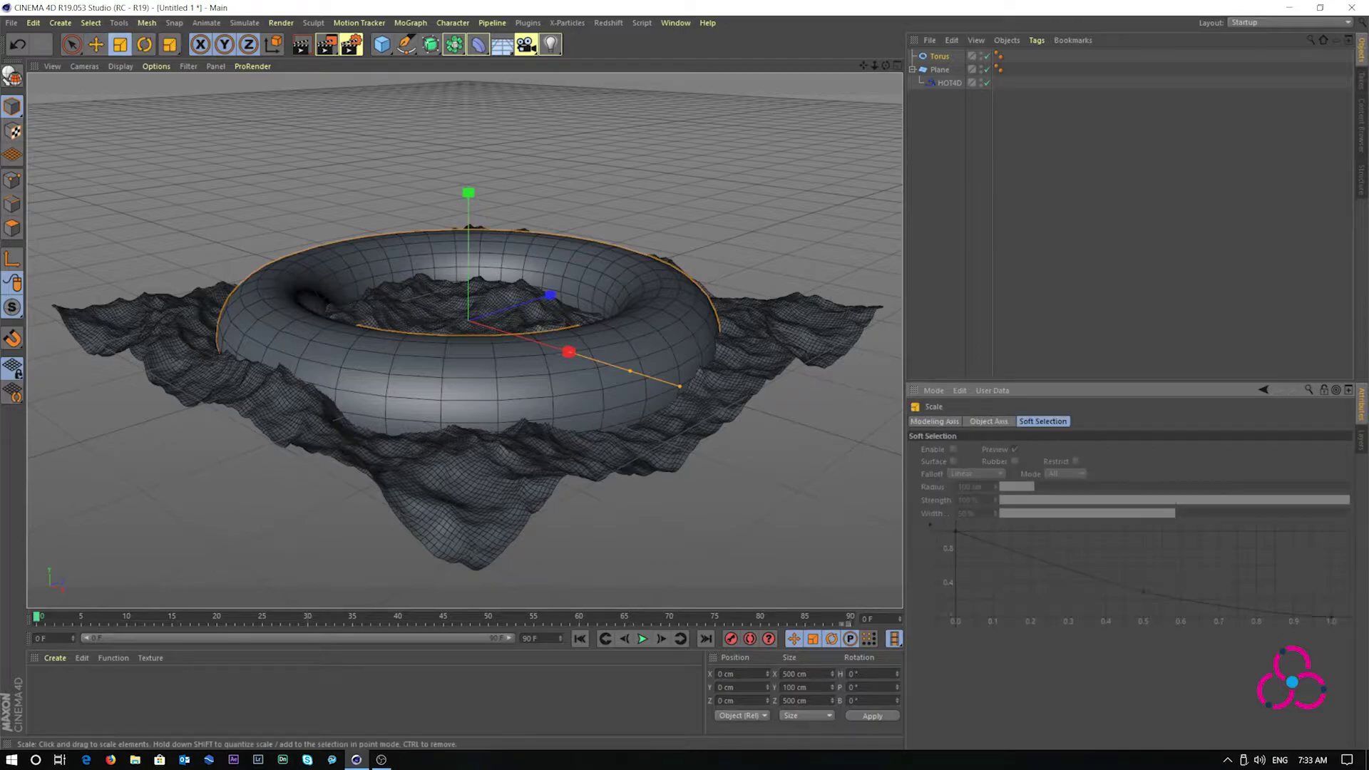
drag(713, 321, 314, 321)
drag(388, 428, 404, 428)
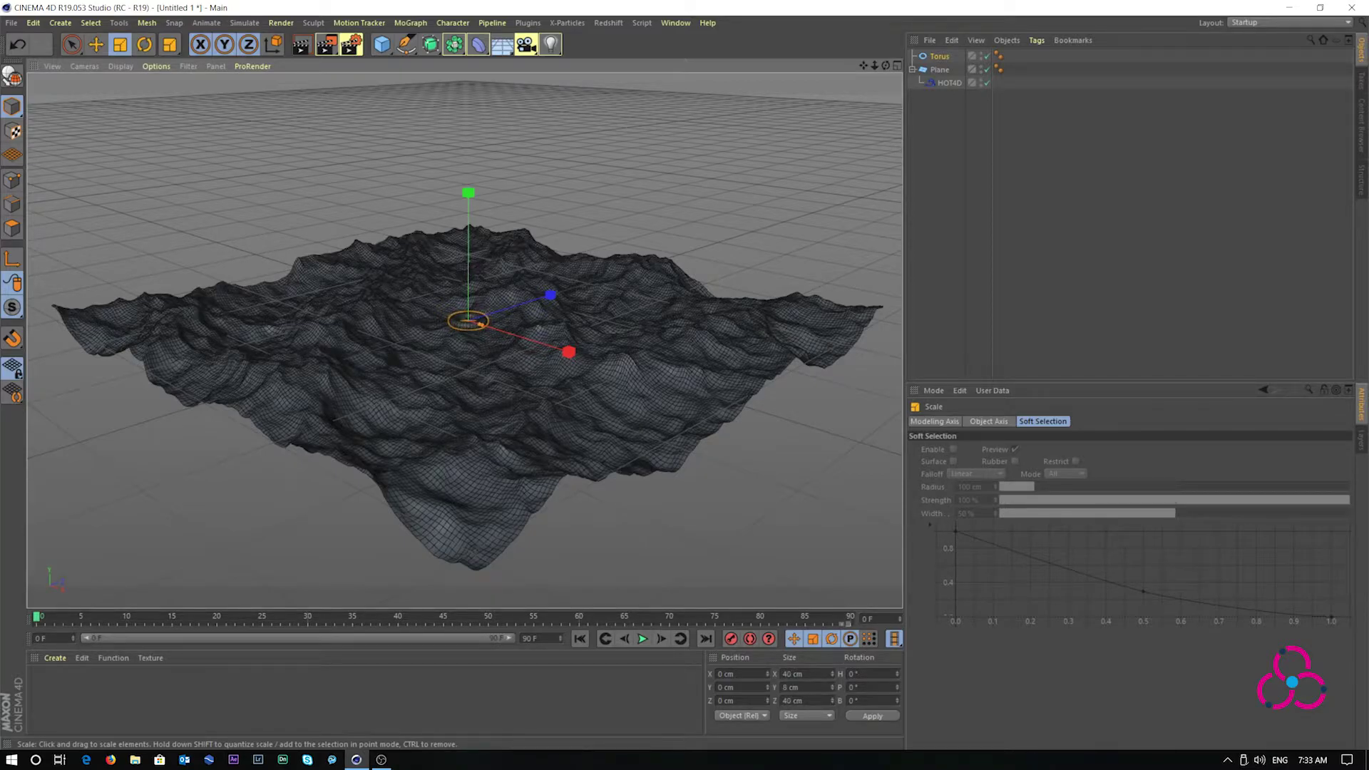
key(ctrl+shift+a)
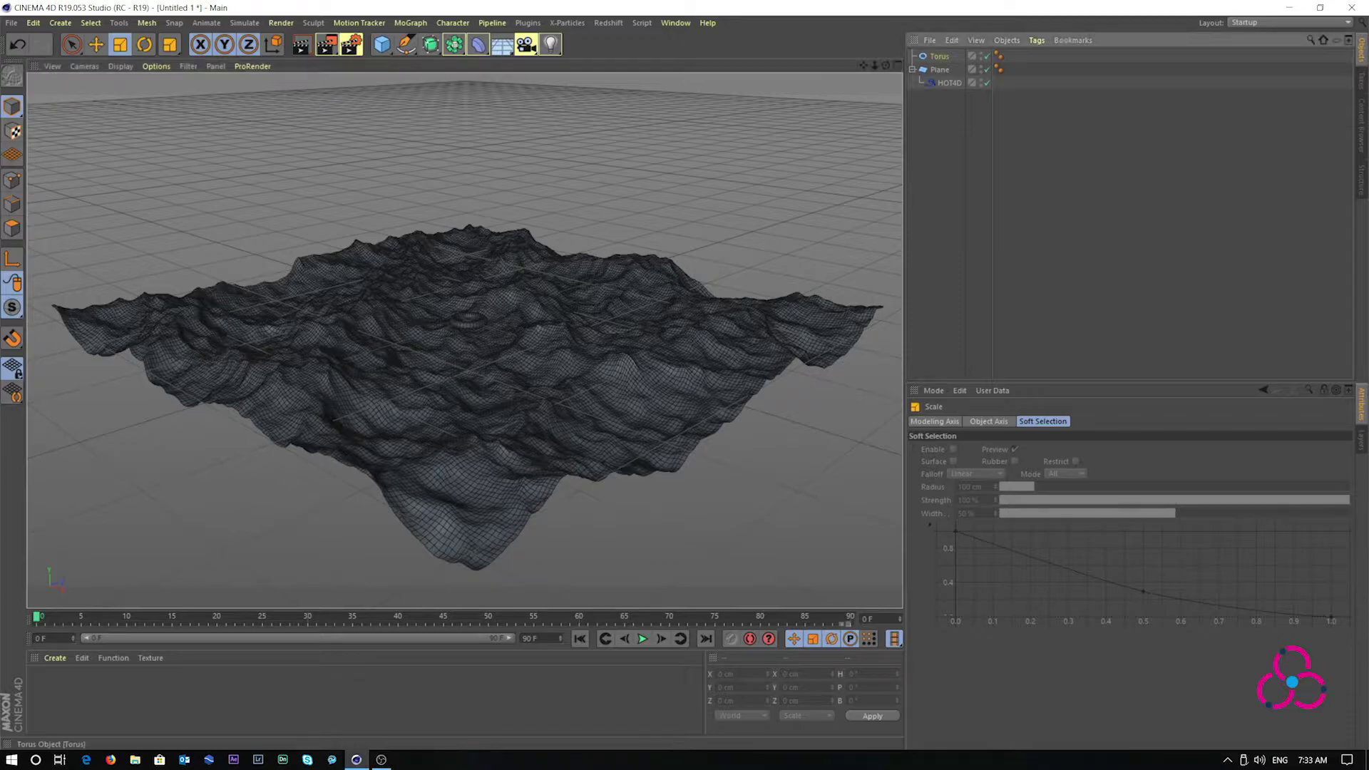
Step: Make two copies of the small torus
click(938, 56)
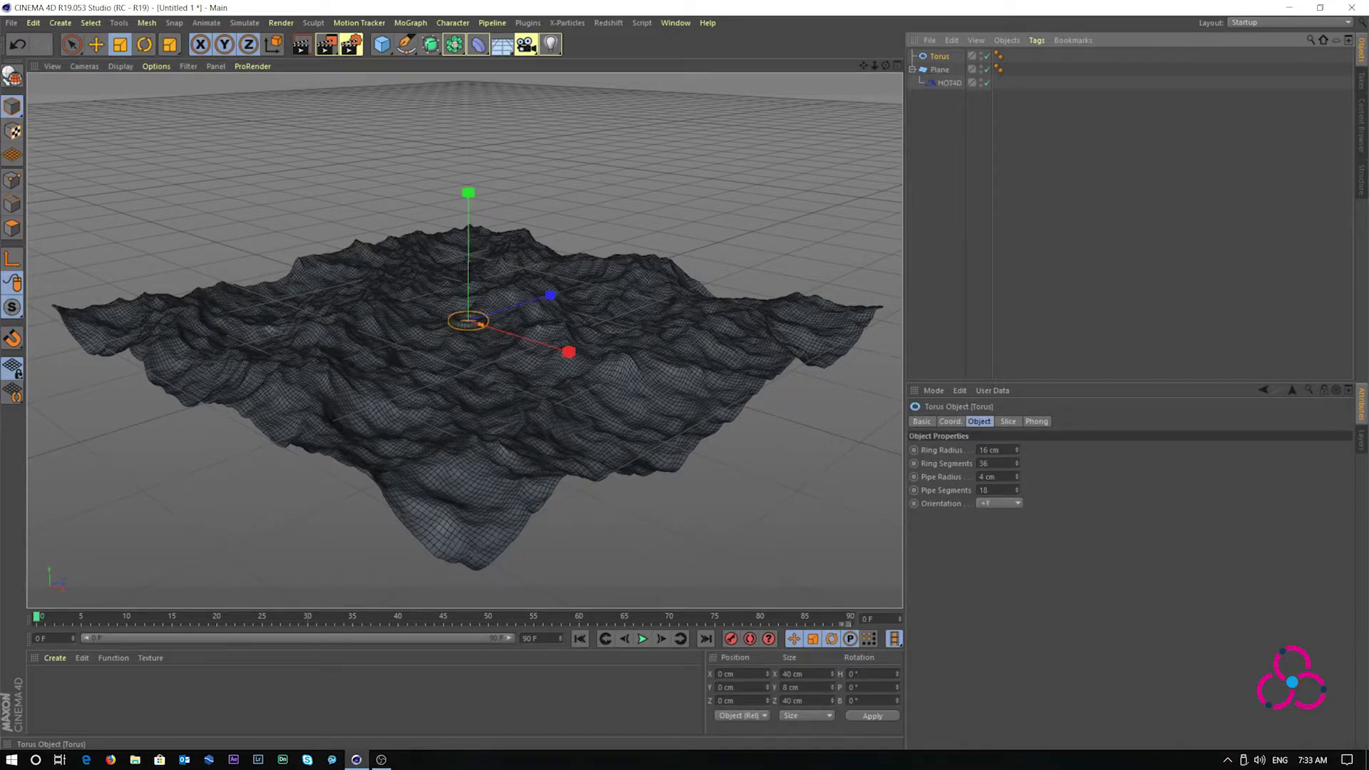
key(ctrl+c)
key(ctrl+v)
key(ctrl+v)
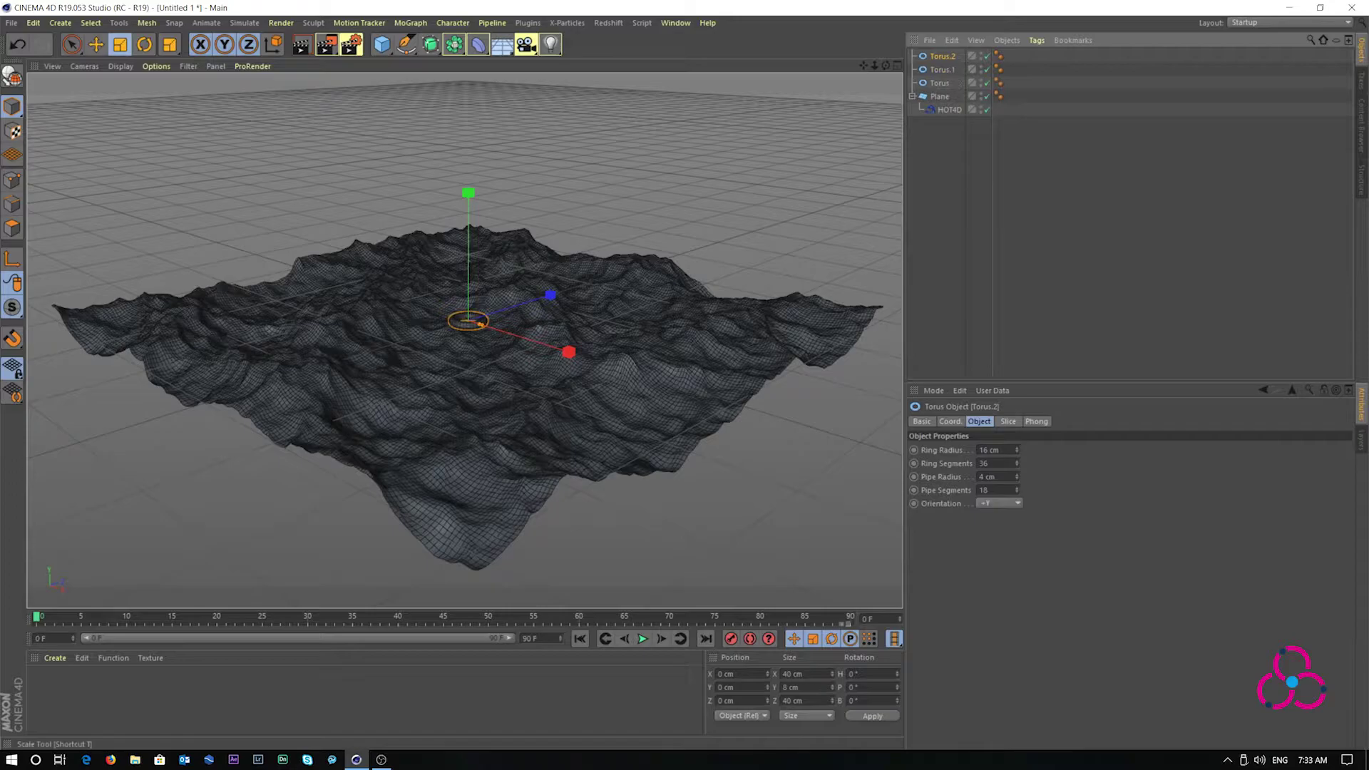
Step: Move the newest torus copy across the ocean to about X 123 cm and Z -112 cm
click(95, 44)
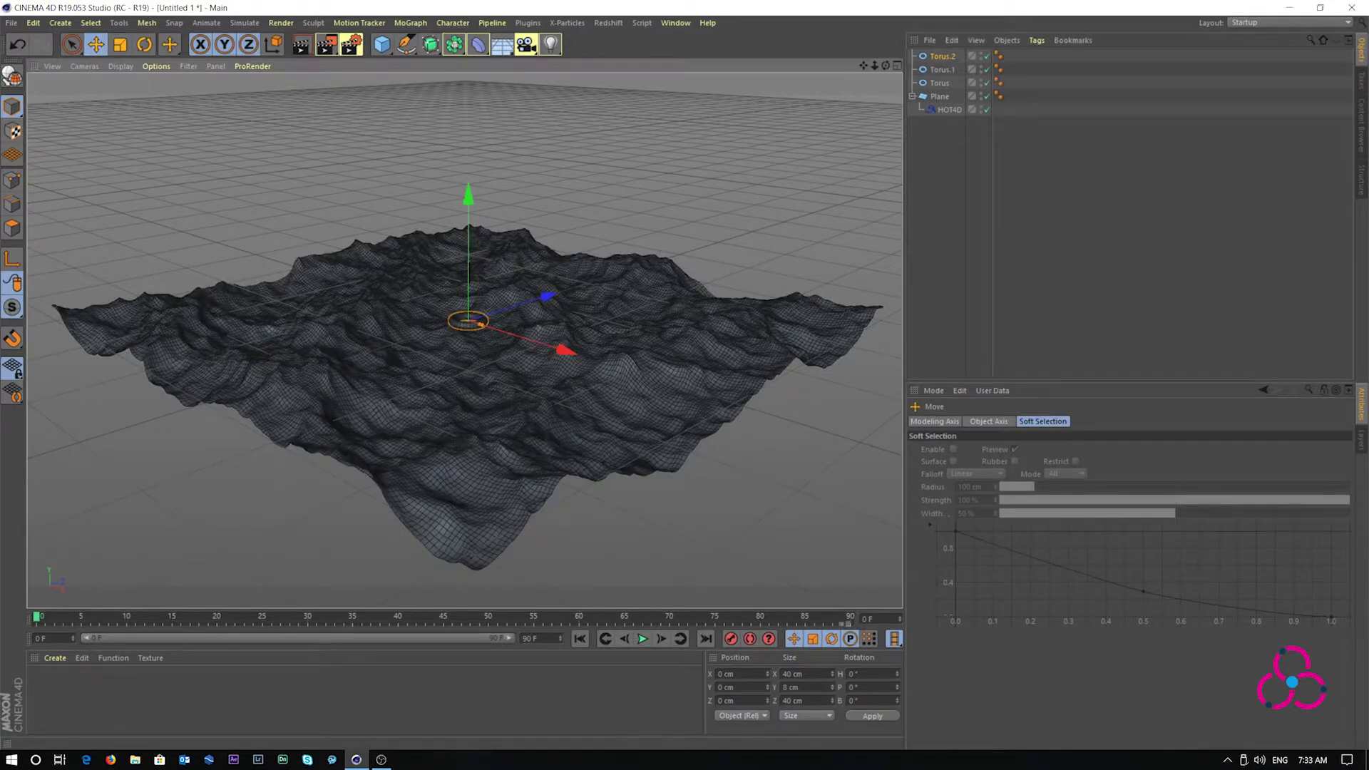
drag(547, 295, 471, 320)
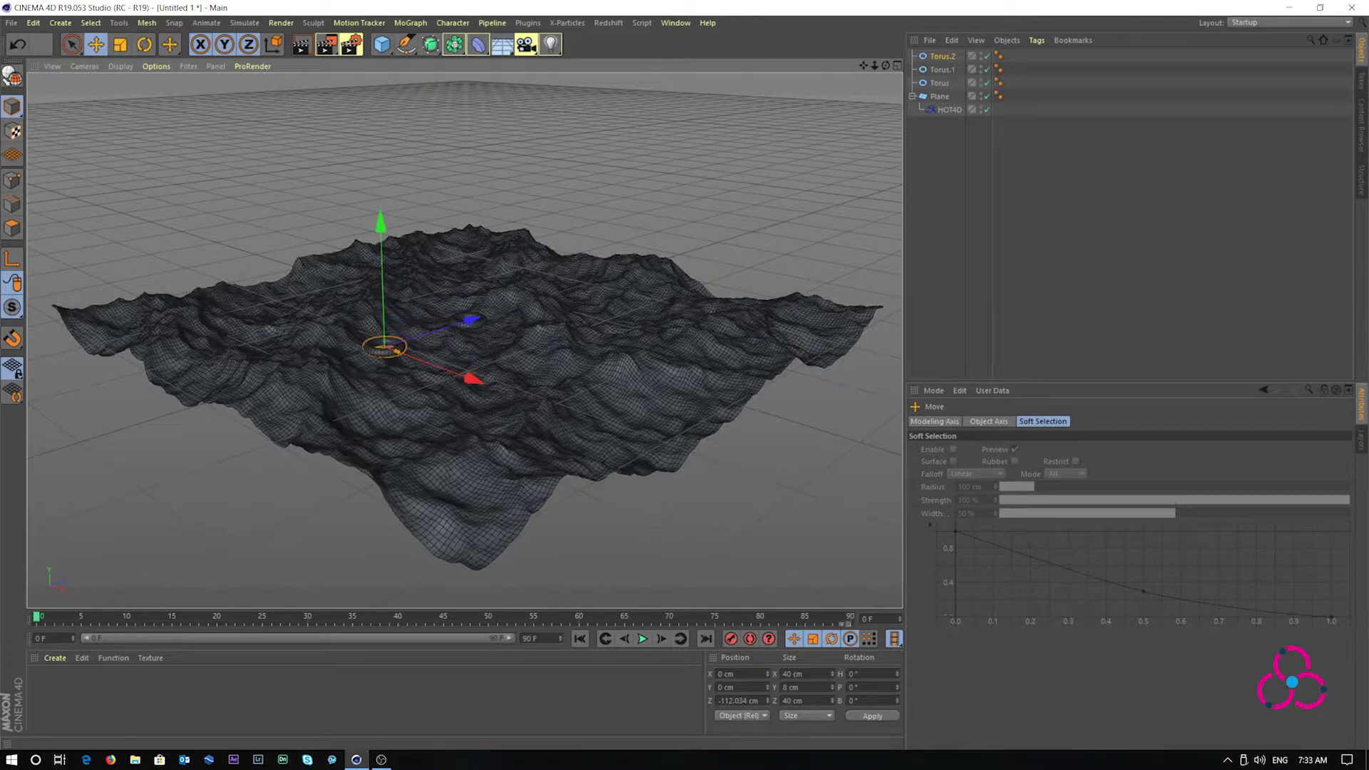
drag(473, 378, 576, 418)
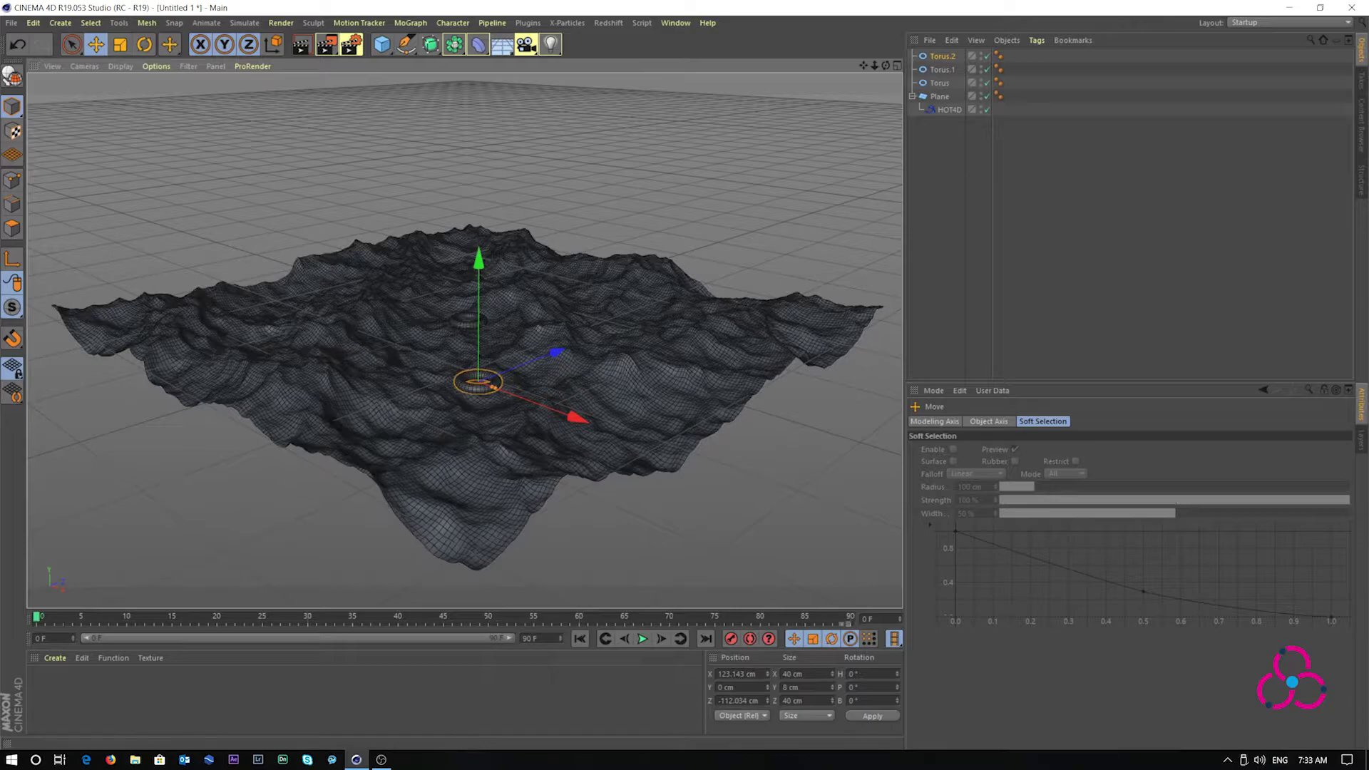
Step: Move the newest torus copy to about X 155 cm, Z -151 cm and the other copy to about X 163 cm, Z -40 cm
drag(559, 351, 528, 362)
drag(461, 401, 490, 412)
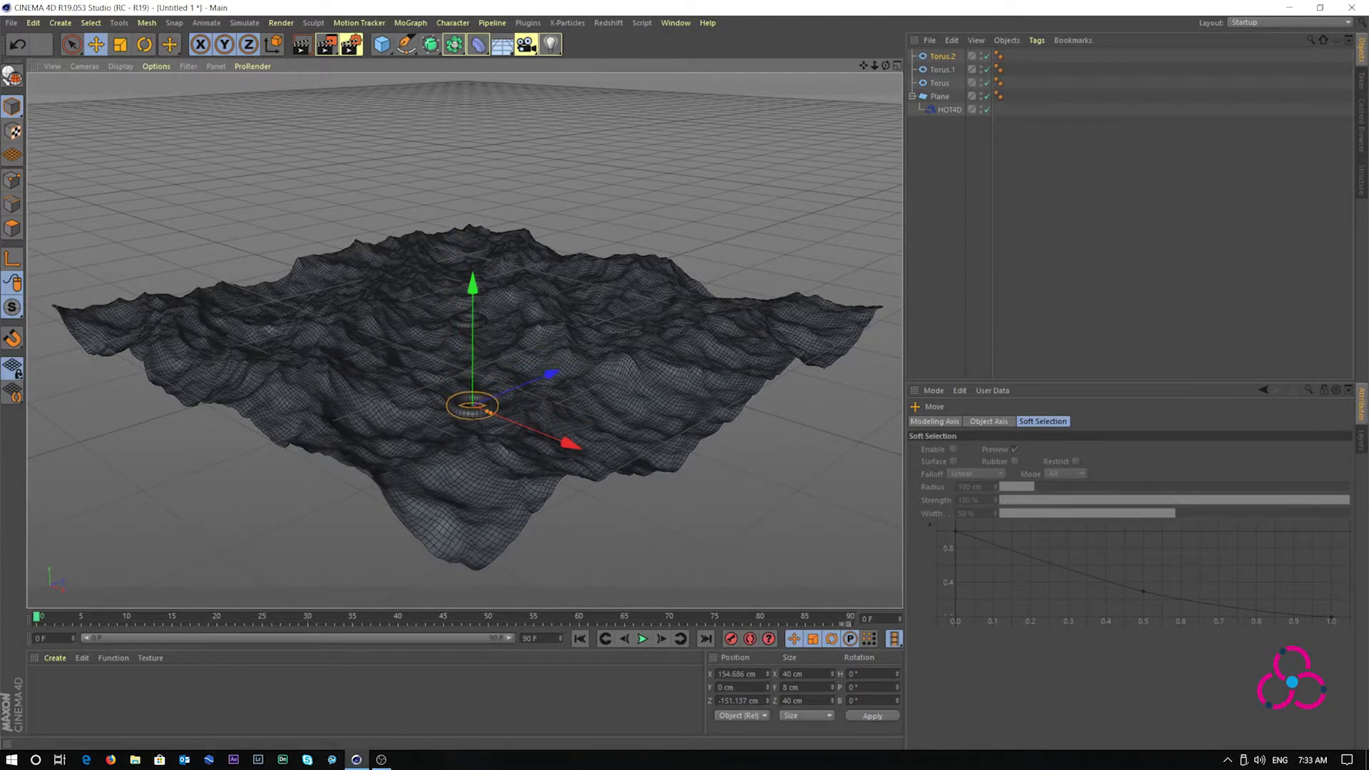
click(942, 69)
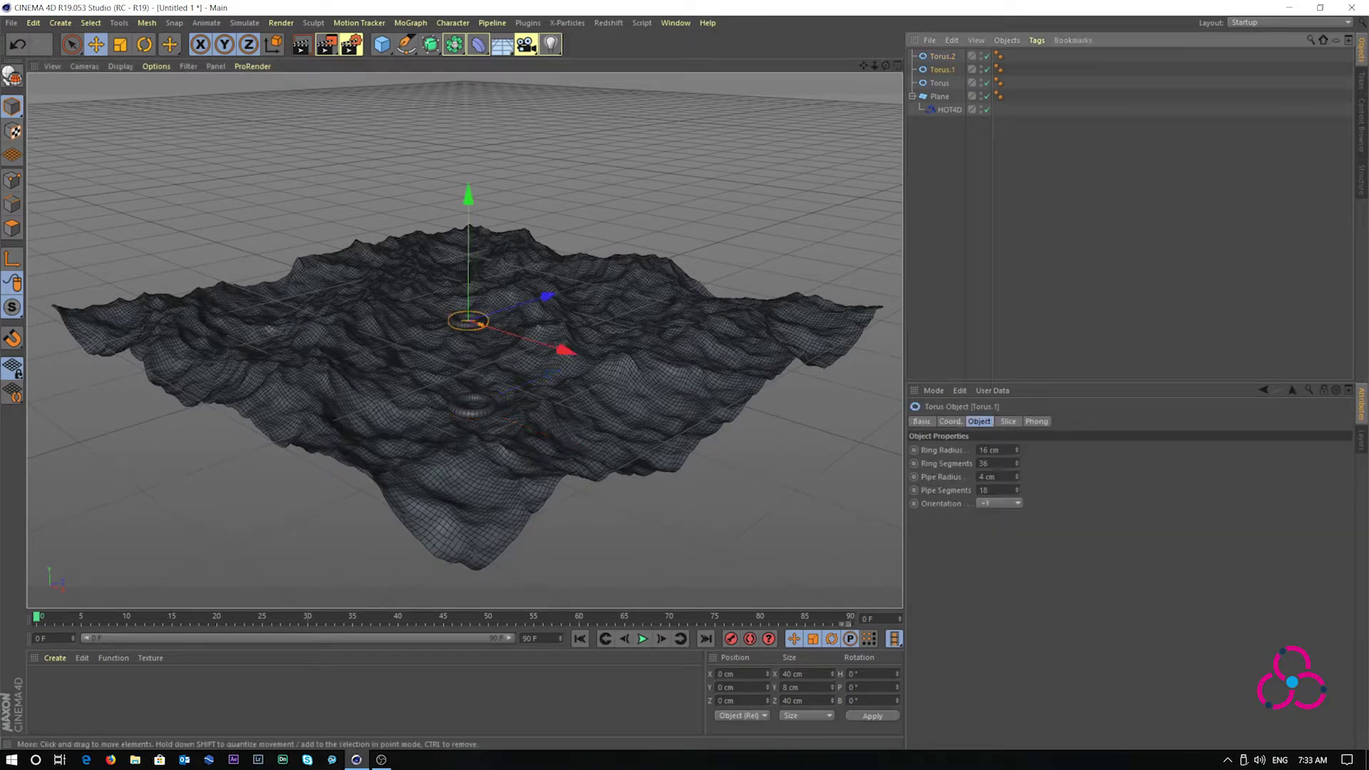
drag(563, 349, 708, 394)
drag(662, 334, 638, 345)
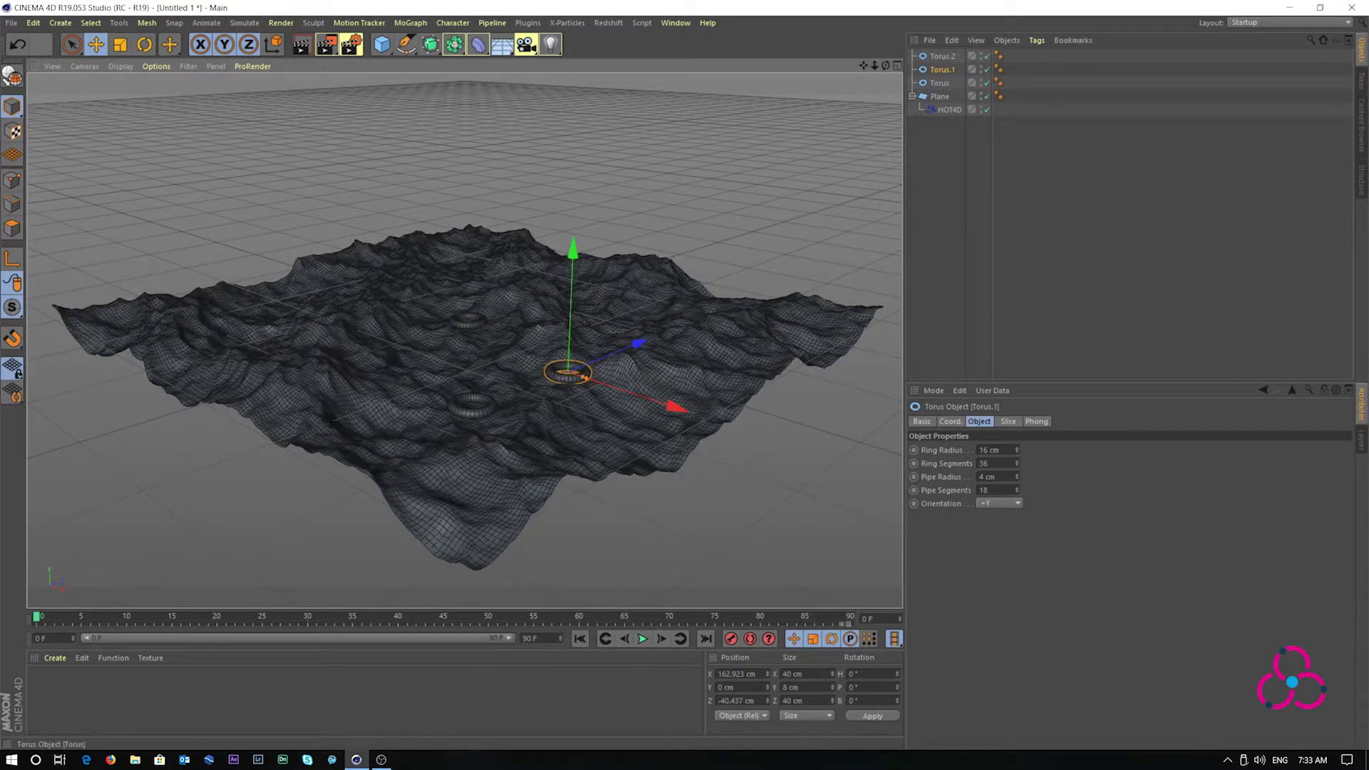
Step: Move the original torus across the ocean to about X 83 cm and Z -78 cm
click(940, 83)
drag(547, 295, 493, 314)
drag(499, 367, 561, 389)
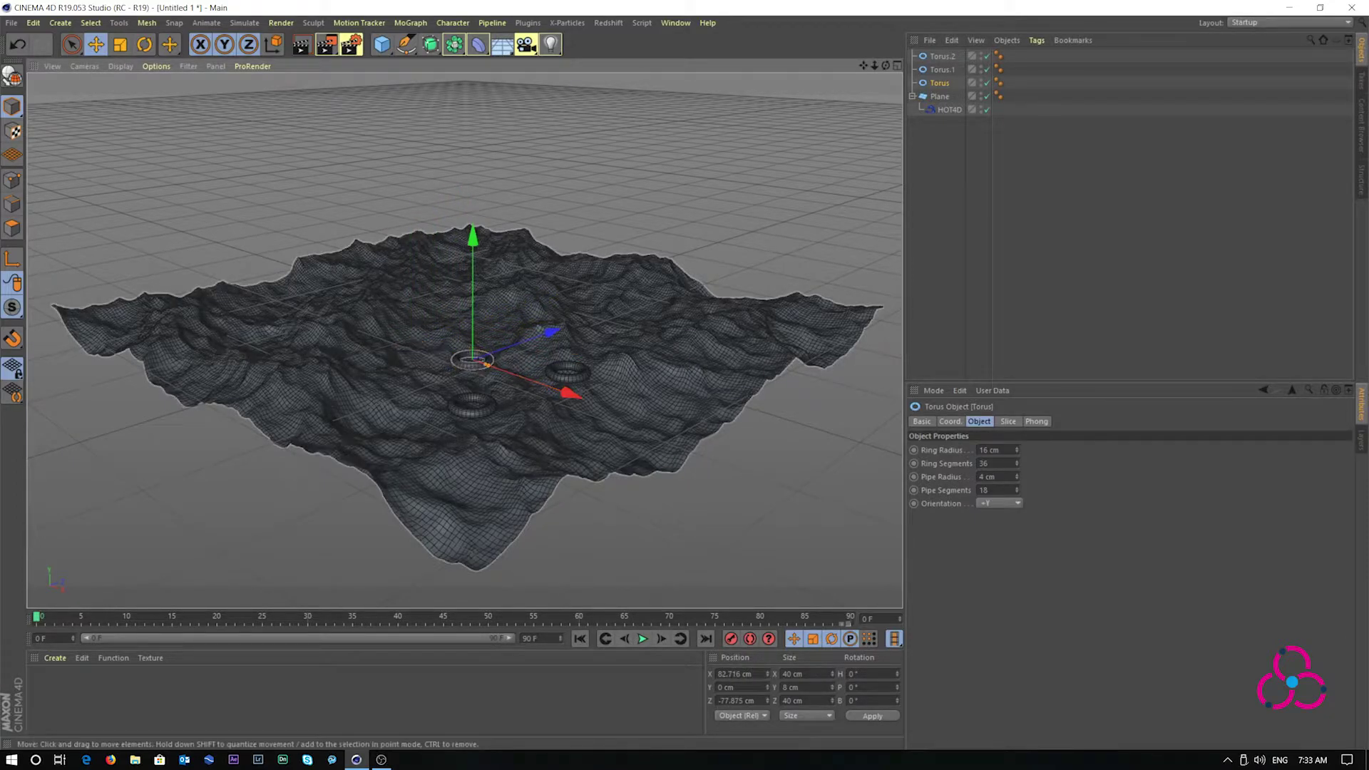
Step: Clear the selection and lower the front torus, Torus.2, to about Y -7 cm
key(ctrl+shift+a)
click(472, 411)
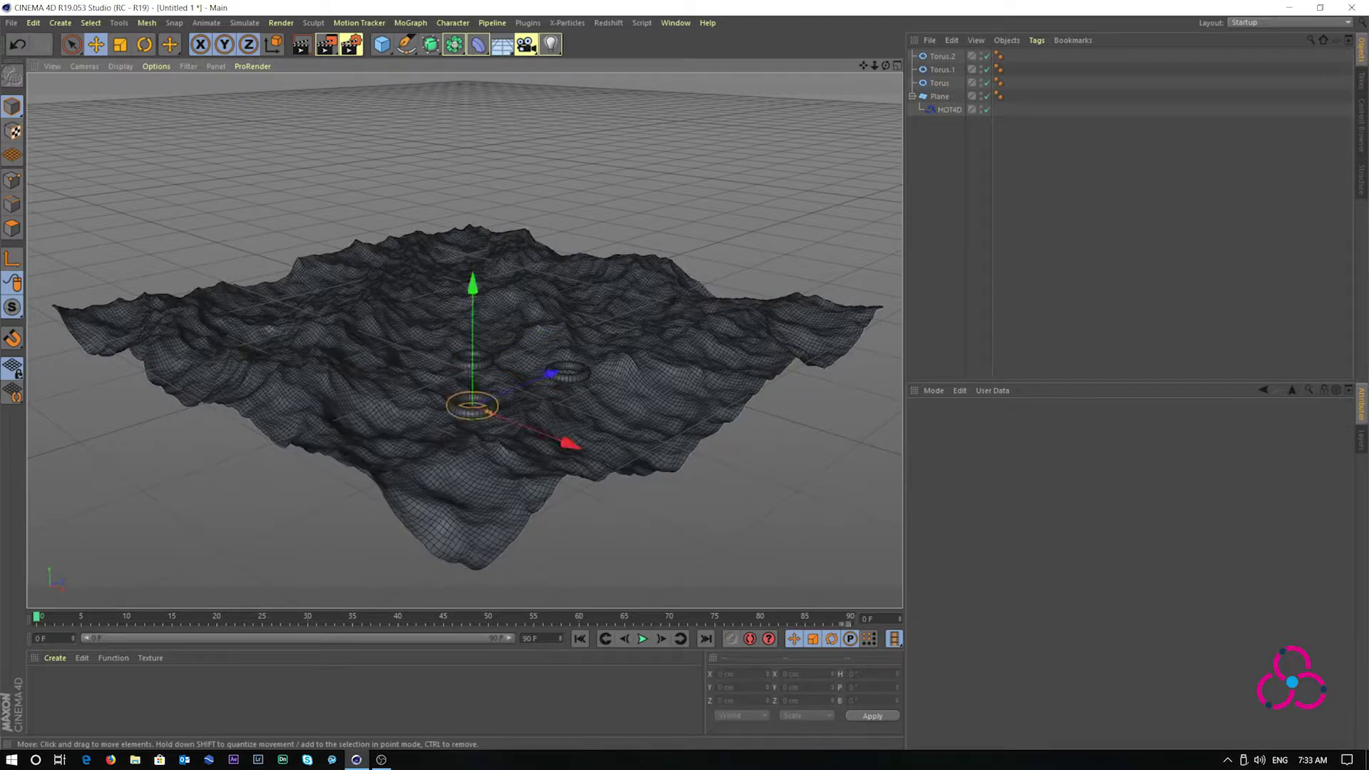
drag(472, 404, 473, 417)
Step: Shift the original torus along X and Z to space it farther from the two copies
click(472, 360)
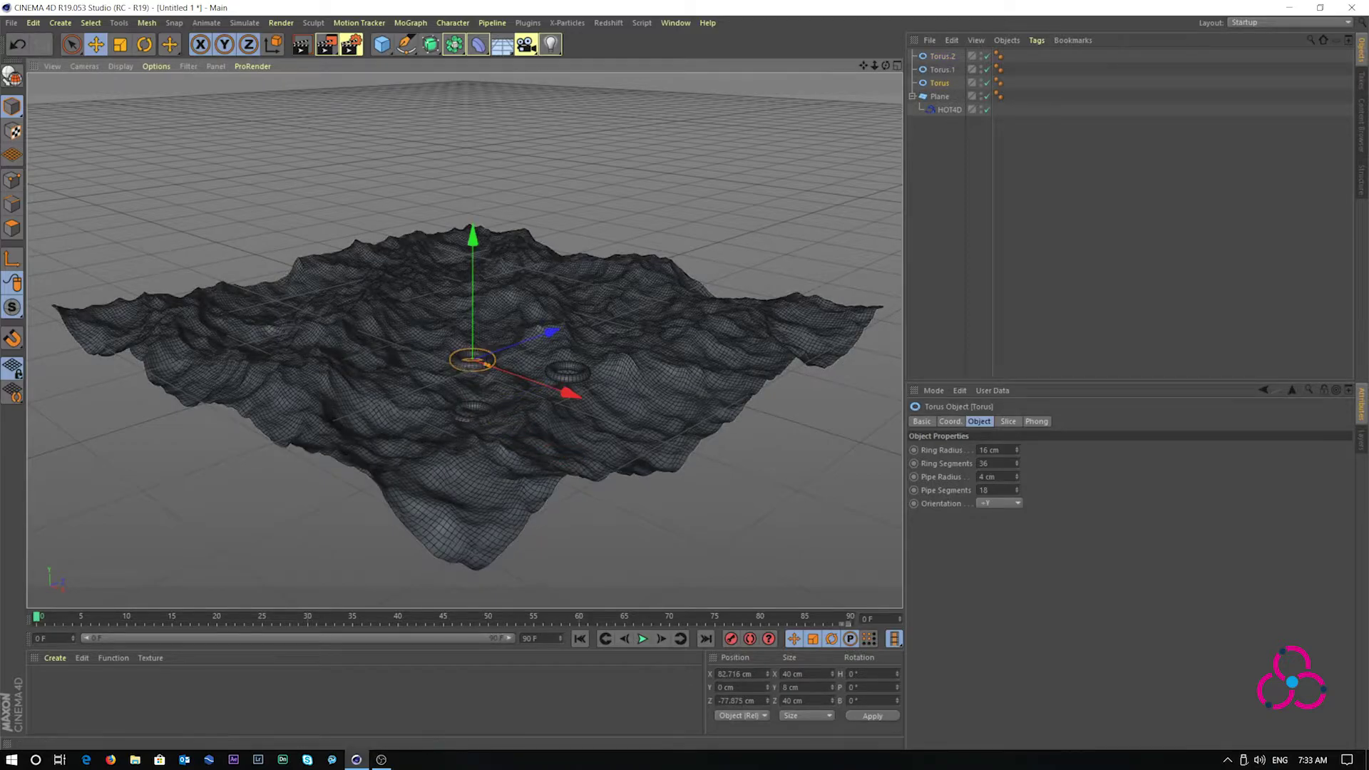
drag(571, 392, 539, 382)
drag(525, 323, 500, 331)
Step: Move Torus.1 along X to about 140 cm and lower it to about Y -8 cm
click(567, 371)
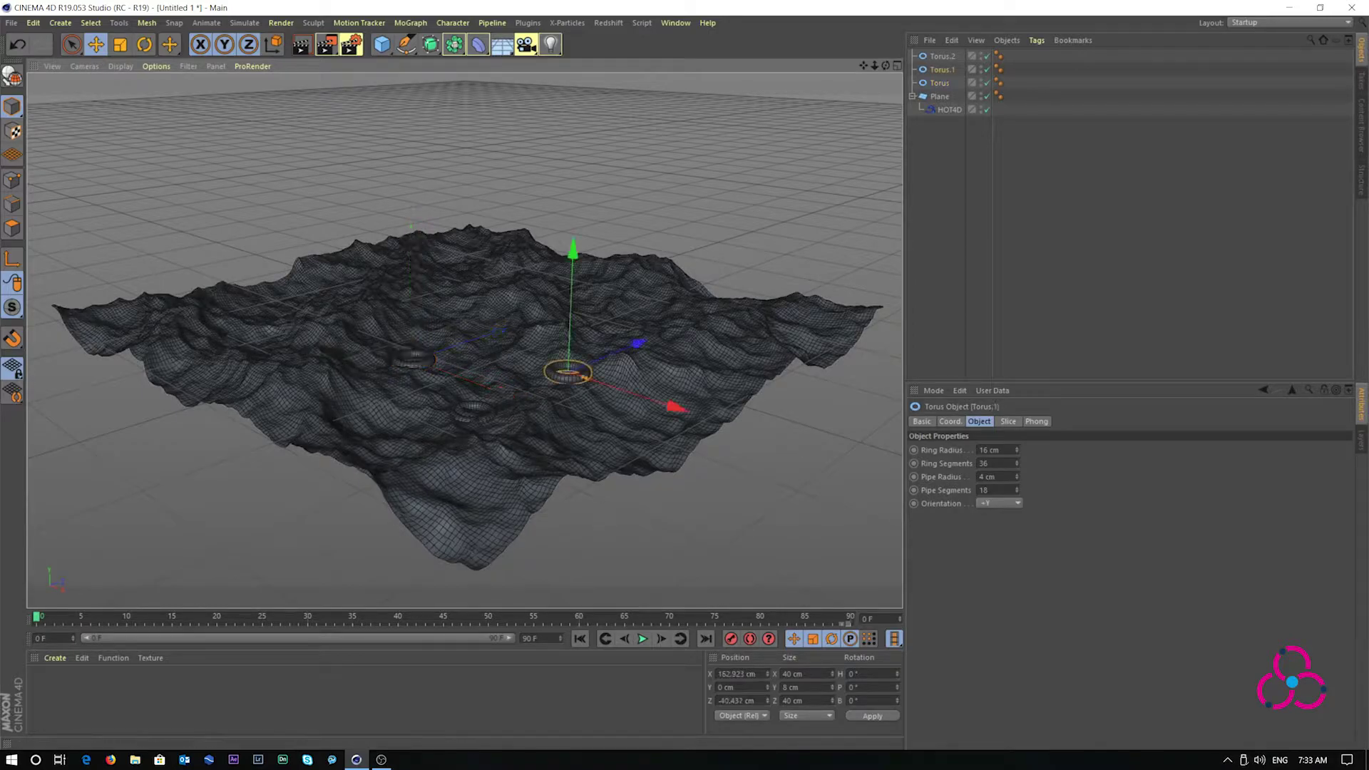
drag(667, 401, 649, 398)
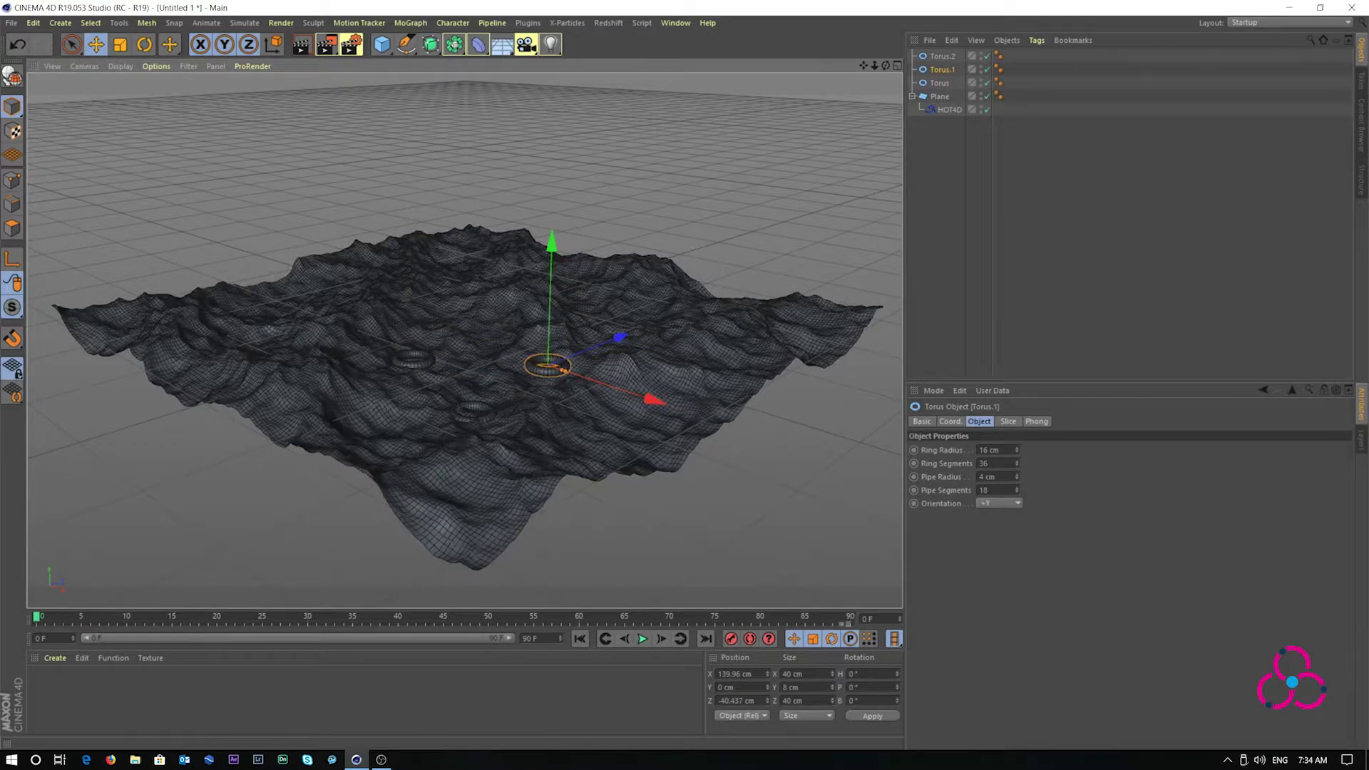
drag(551, 246, 551, 251)
click(1358, 580)
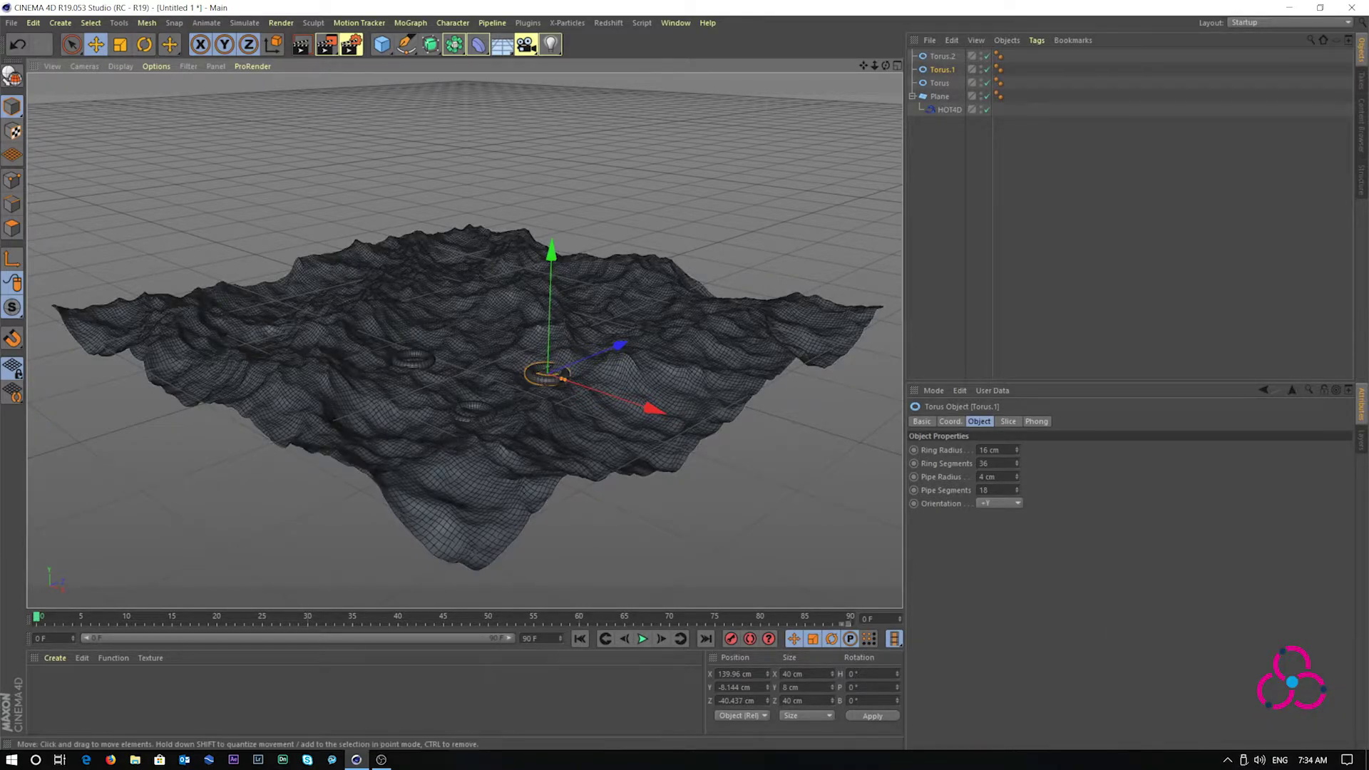
Step: Add Constraint tags to all three toruses and enable their Clamp constraint
click(942, 56)
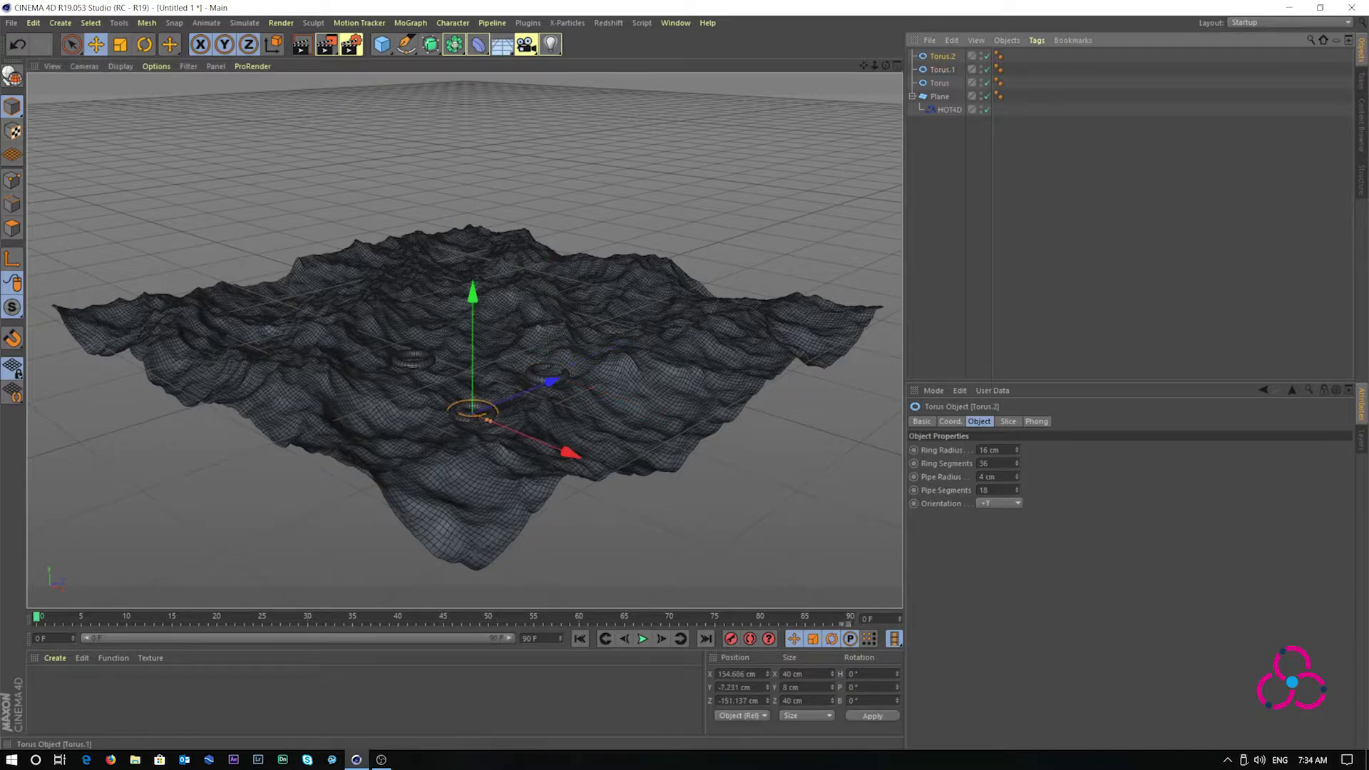
shift+click(940, 83)
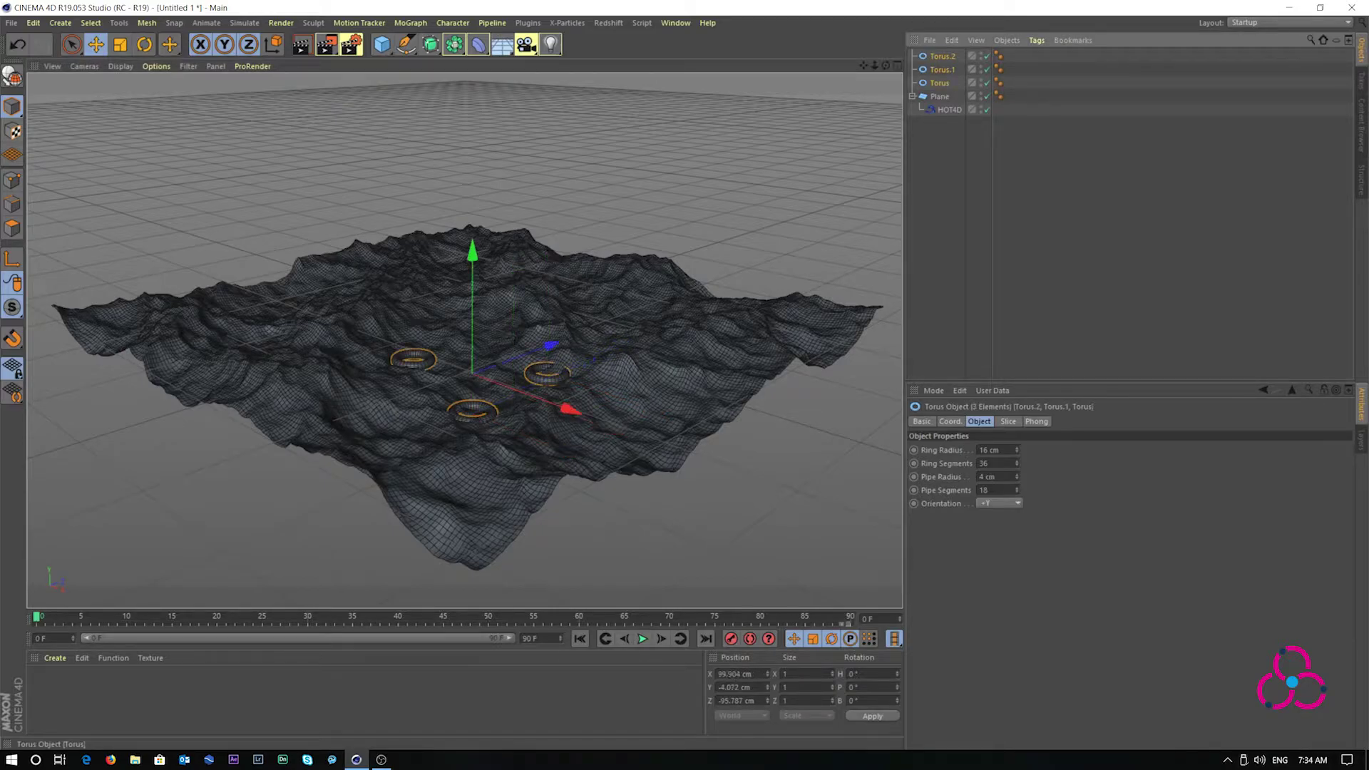
click(1037, 40)
mouse_move(1070, 73)
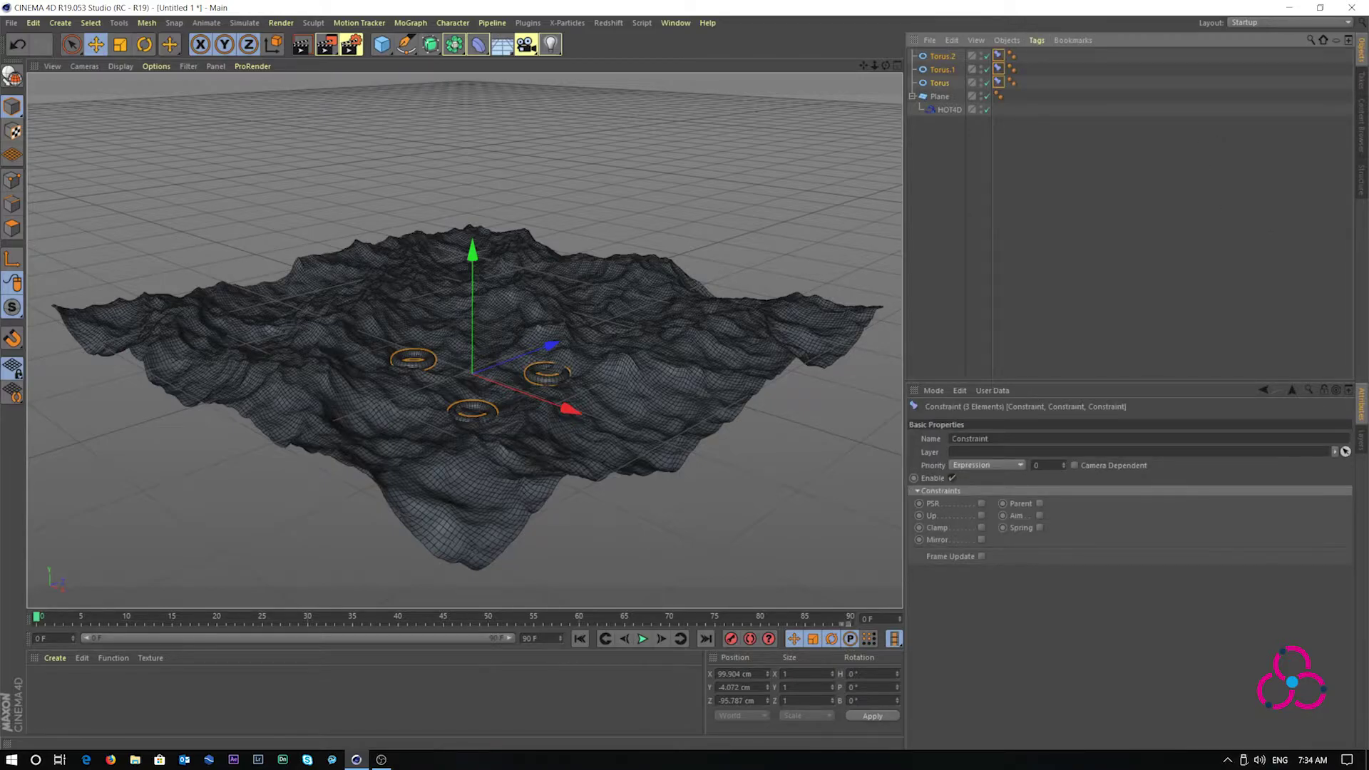
click(981, 528)
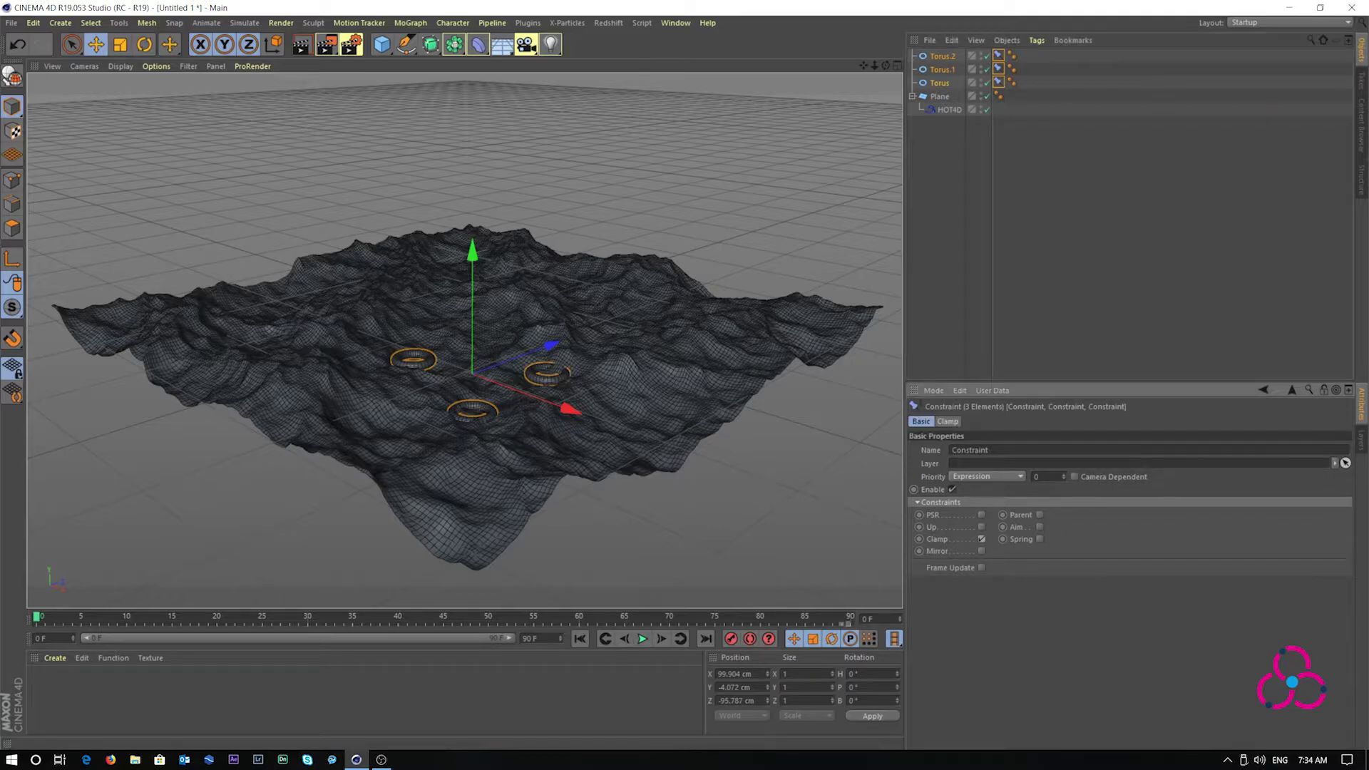
Step: Set the three Clamp constraints to clamp to Surface with the mode Fix Axis
click(947, 421)
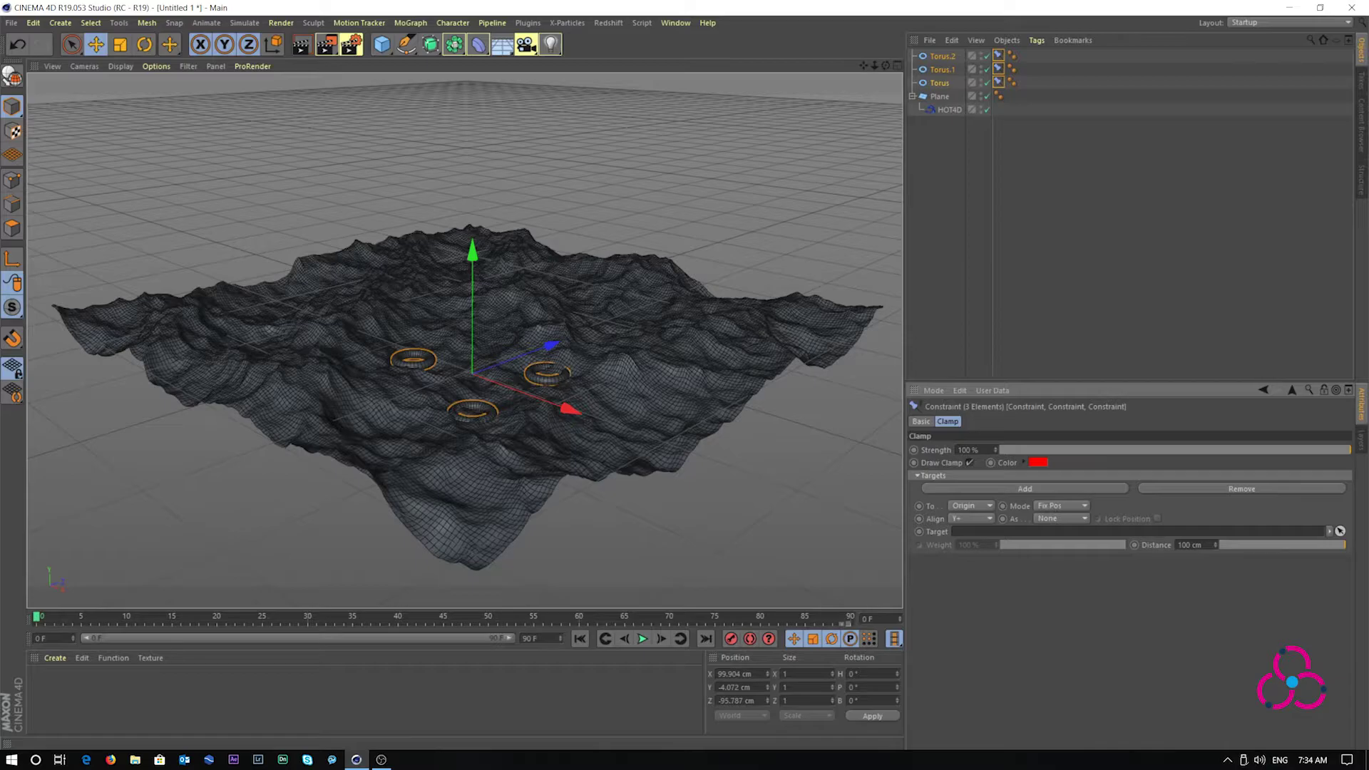
click(970, 505)
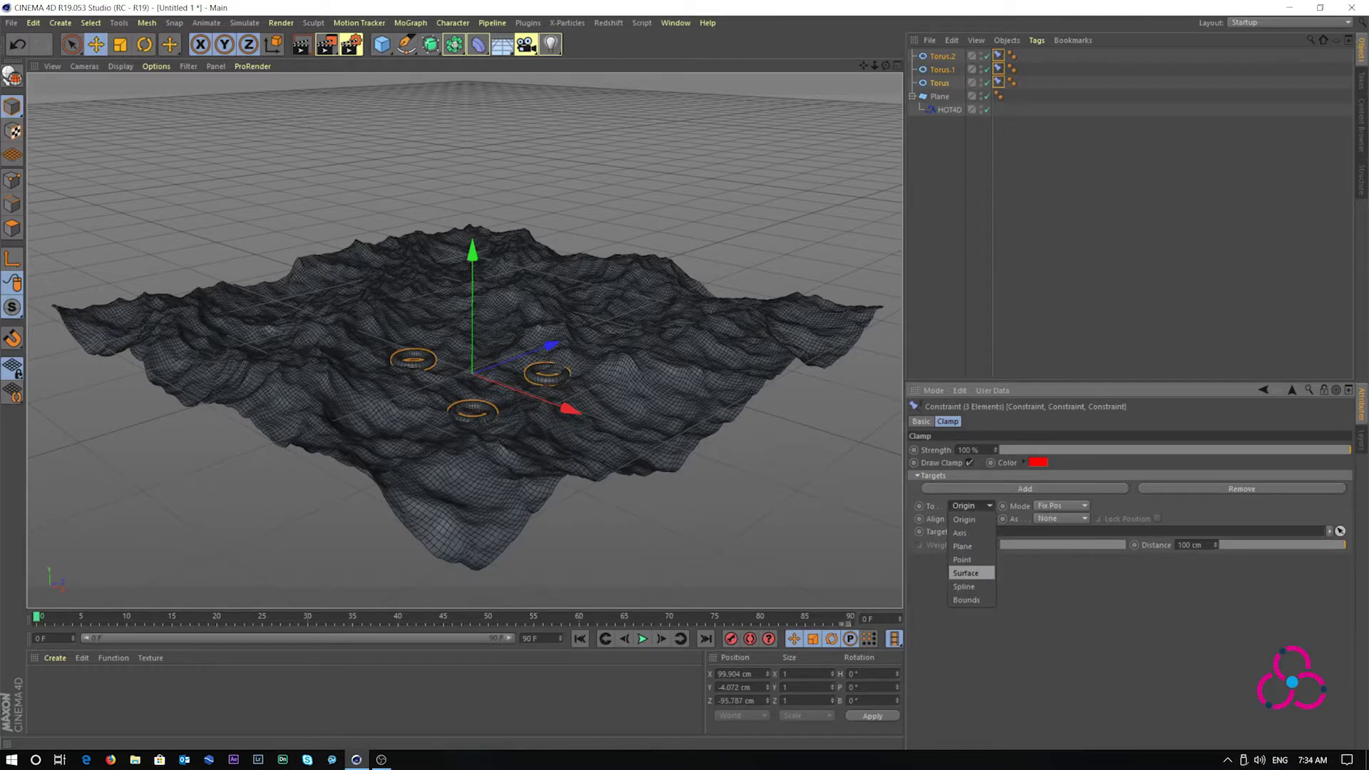
click(966, 574)
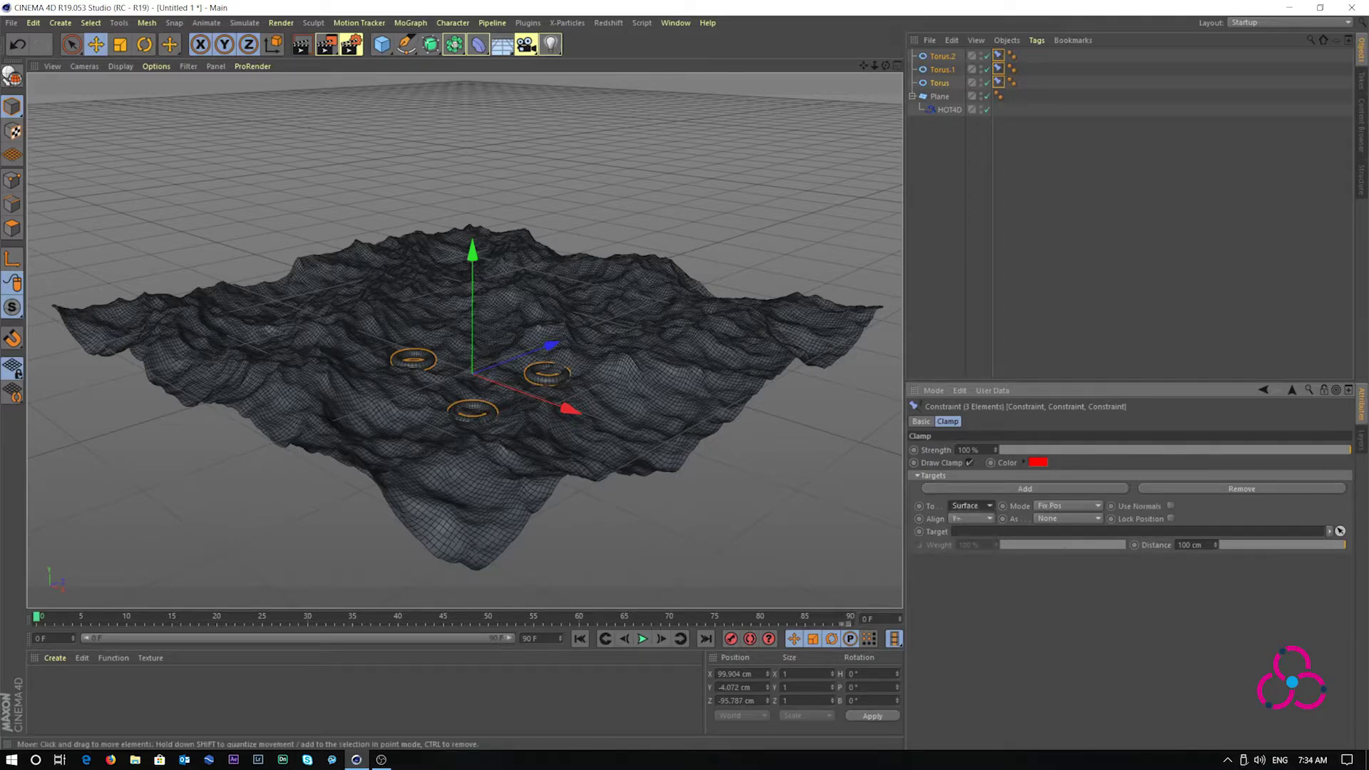
click(1068, 505)
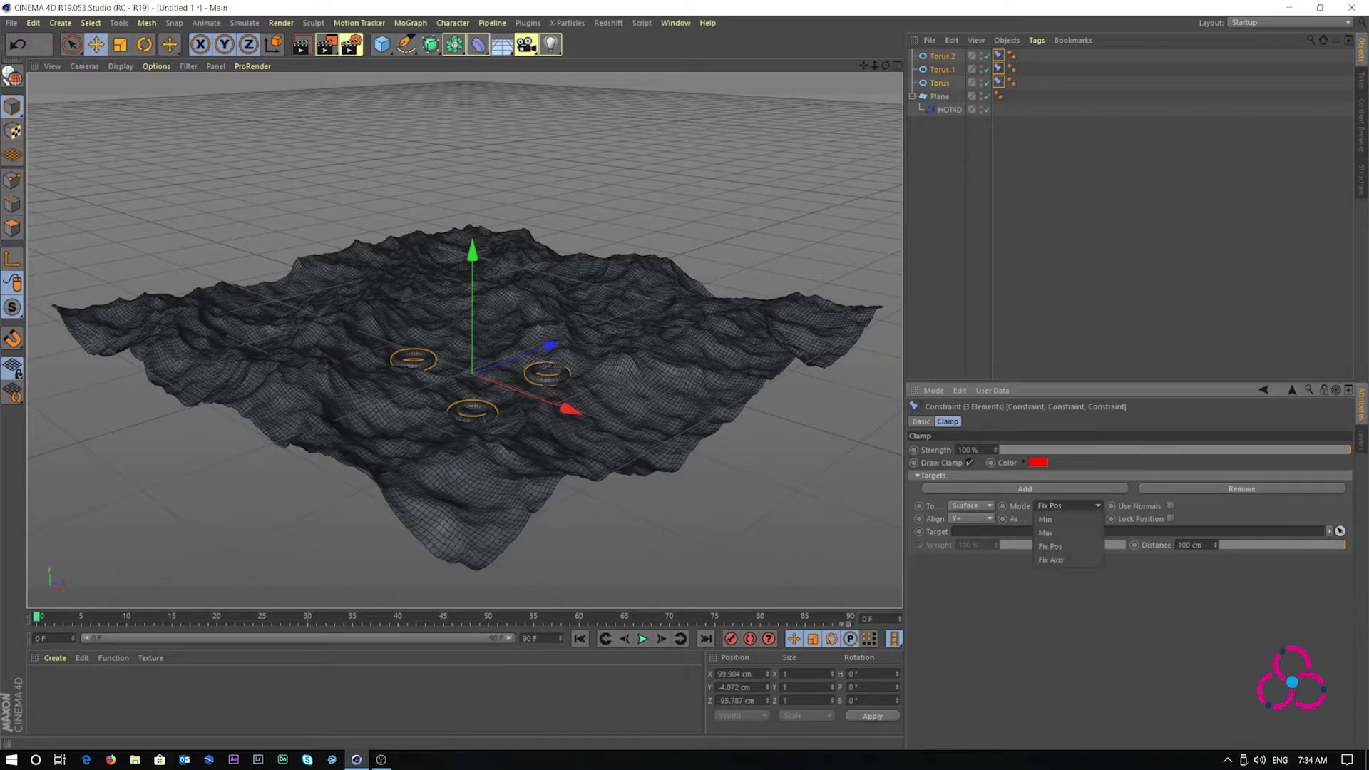
click(1067, 560)
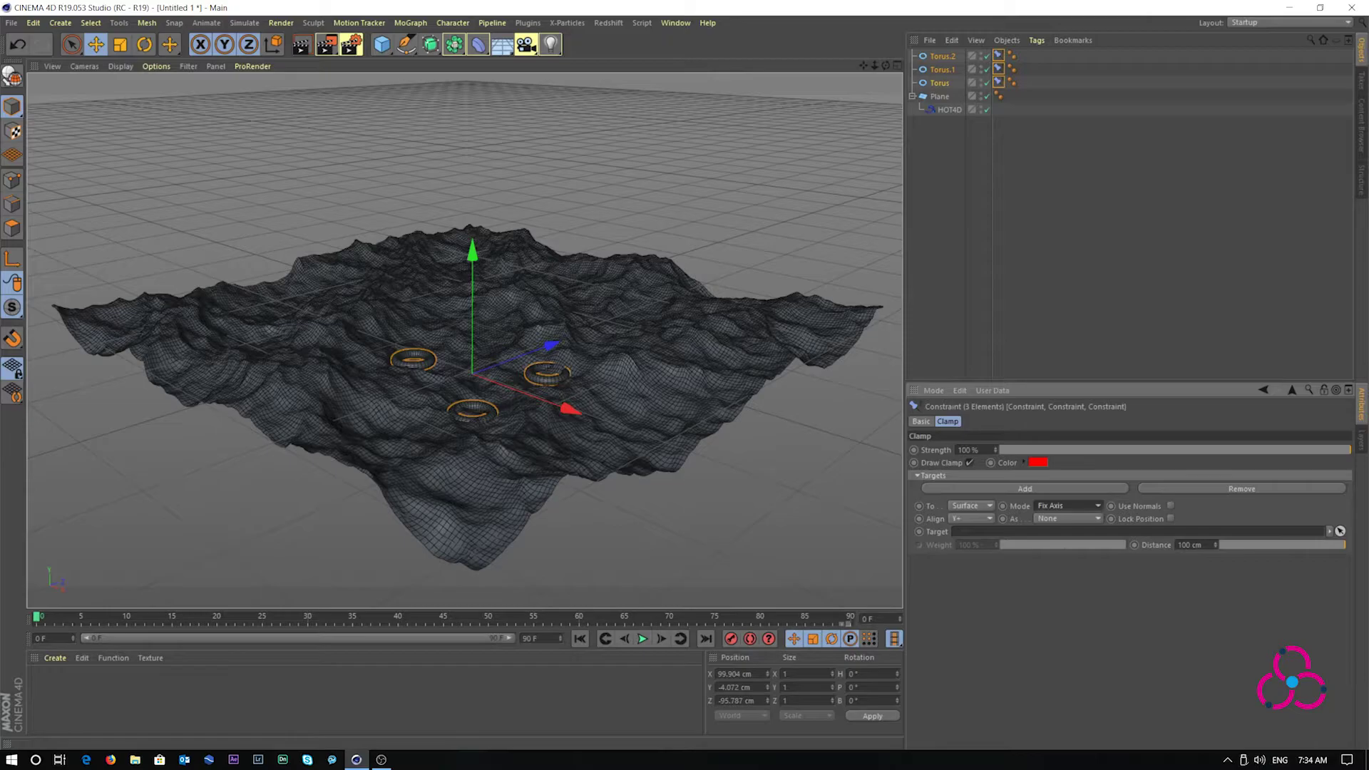
Step: Enable Use Normals and Lock Position, align as Phong Normal, and assign the Plane as the clamp target
click(1171, 506)
click(1068, 518)
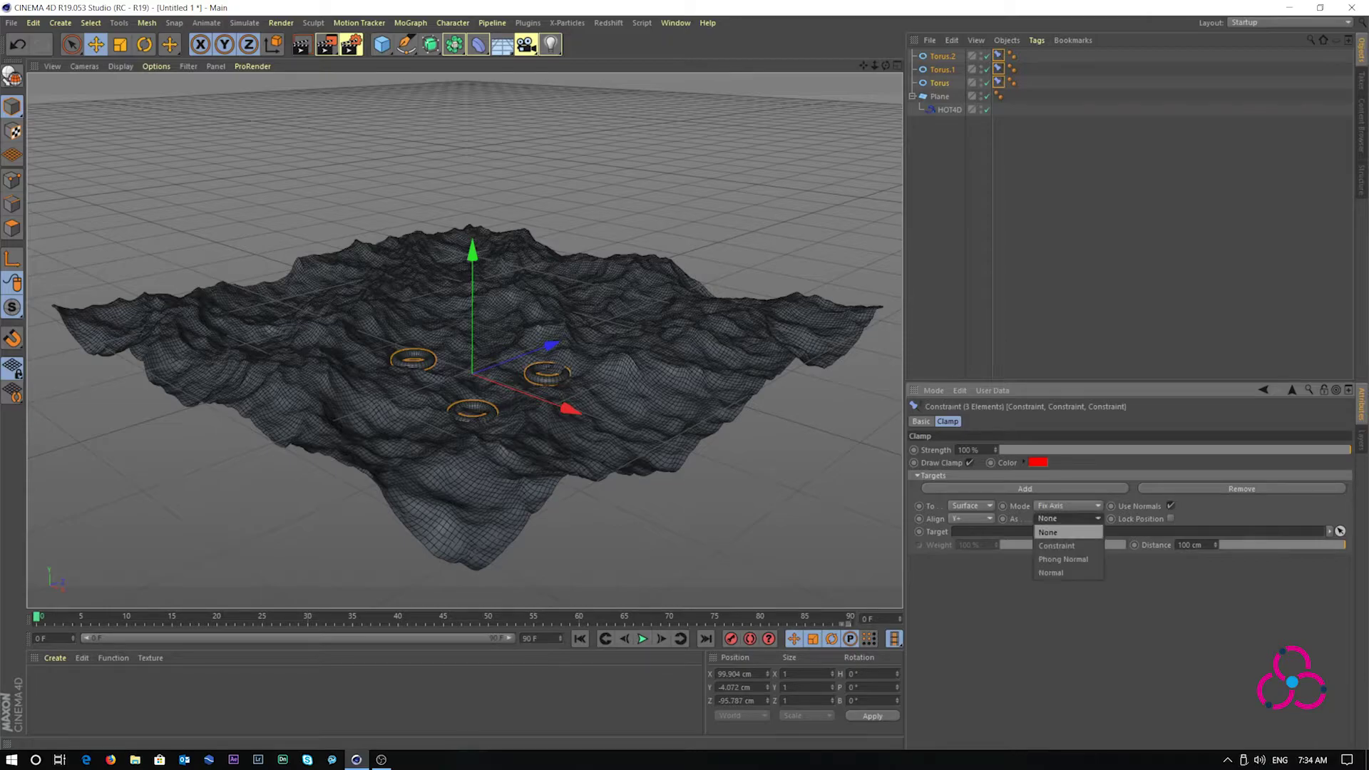
click(1068, 560)
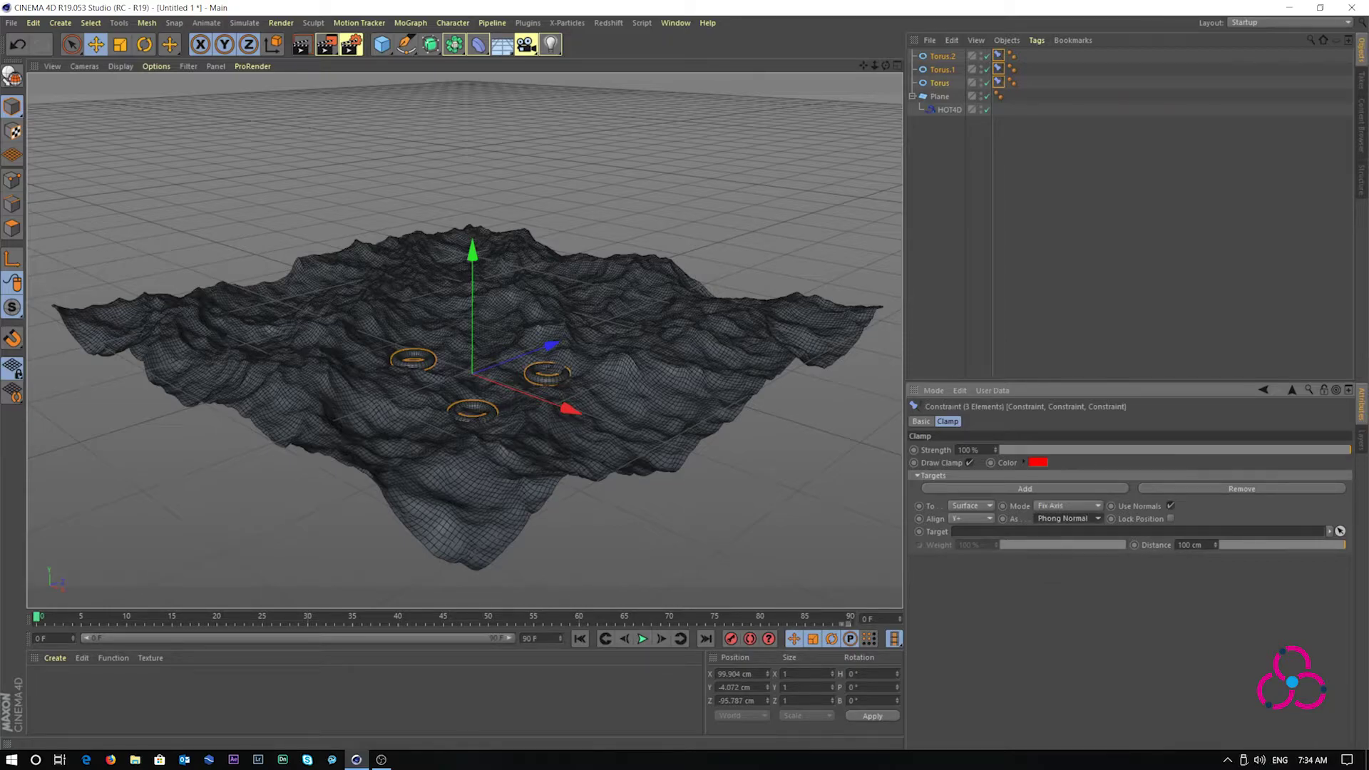
click(1171, 519)
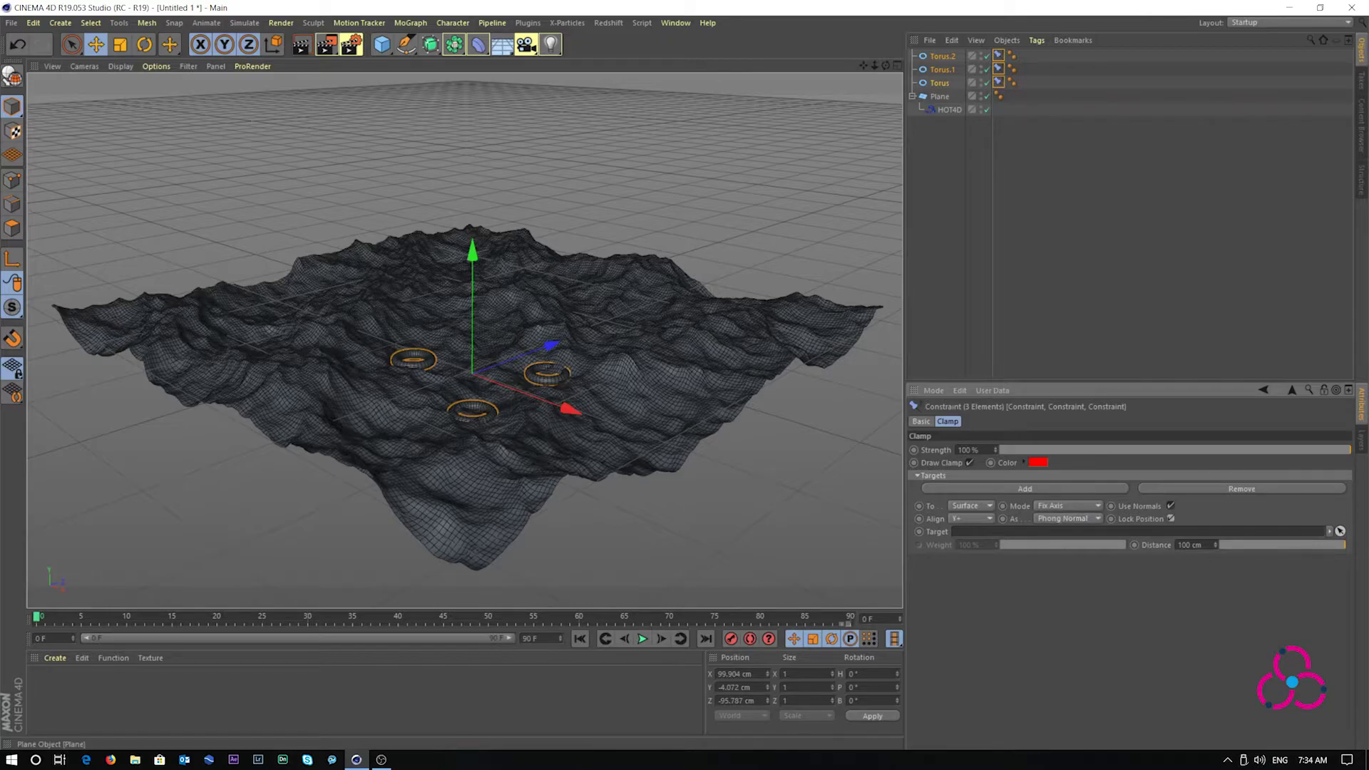
drag(939, 96, 1138, 531)
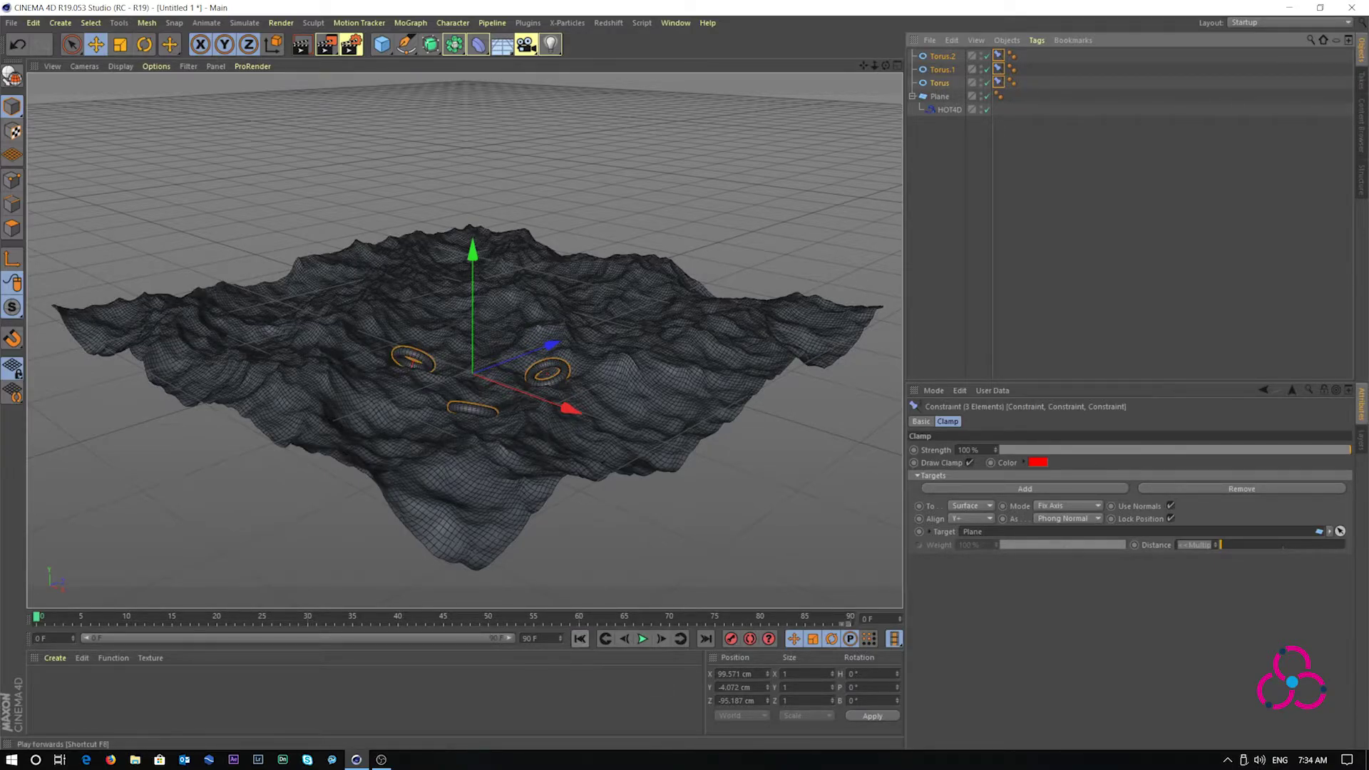
Step: Play the animation to check how the clamped toruses follow the waves, and return to the first frame
click(642, 640)
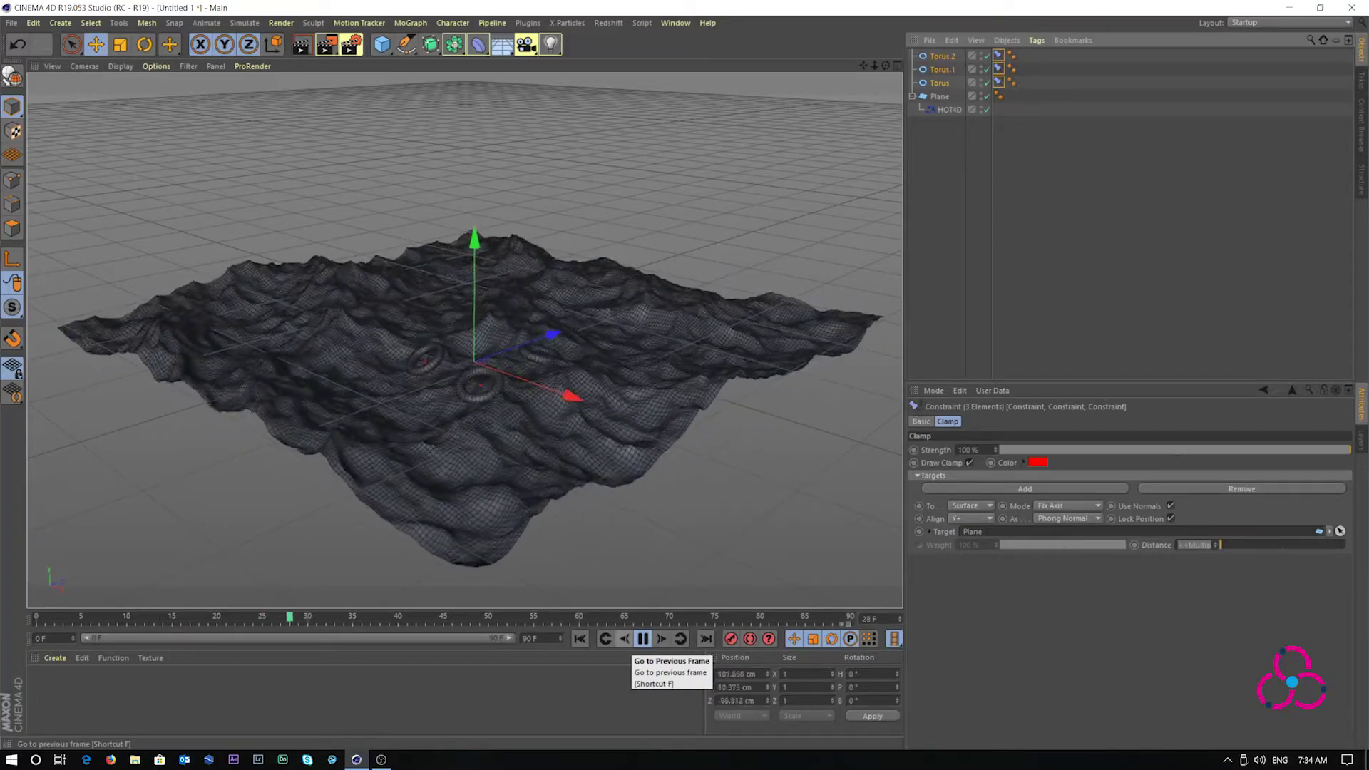
click(642, 638)
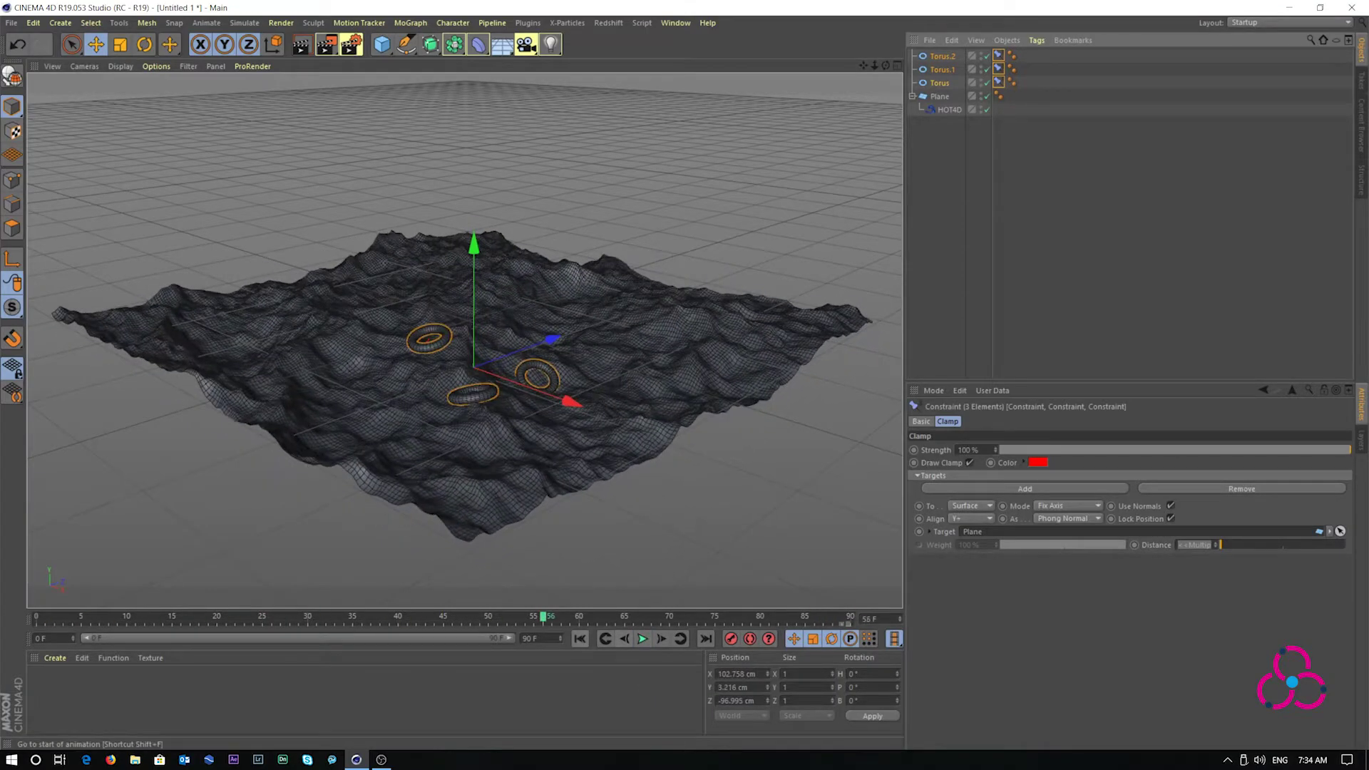
click(580, 639)
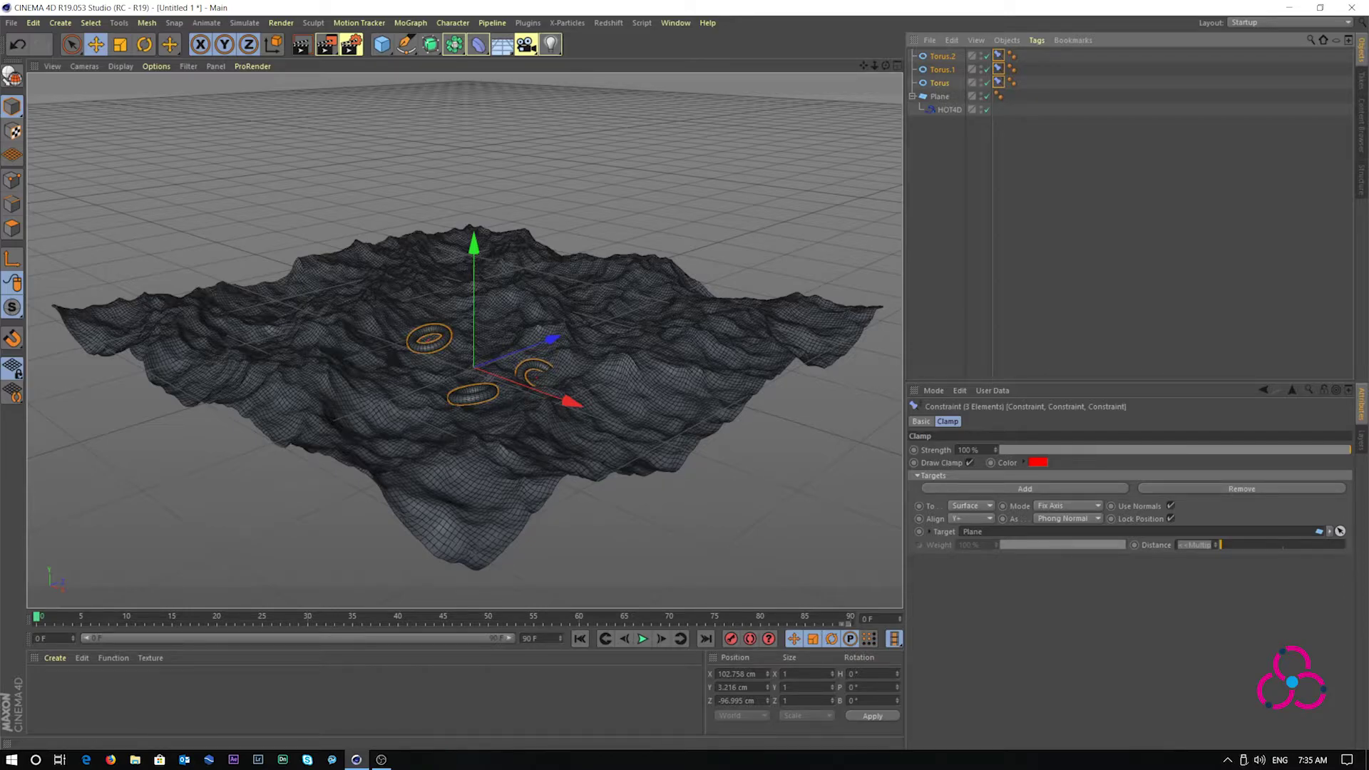
Step: Set the clamp distance to 0 cm for all three constraints
click(1206, 545)
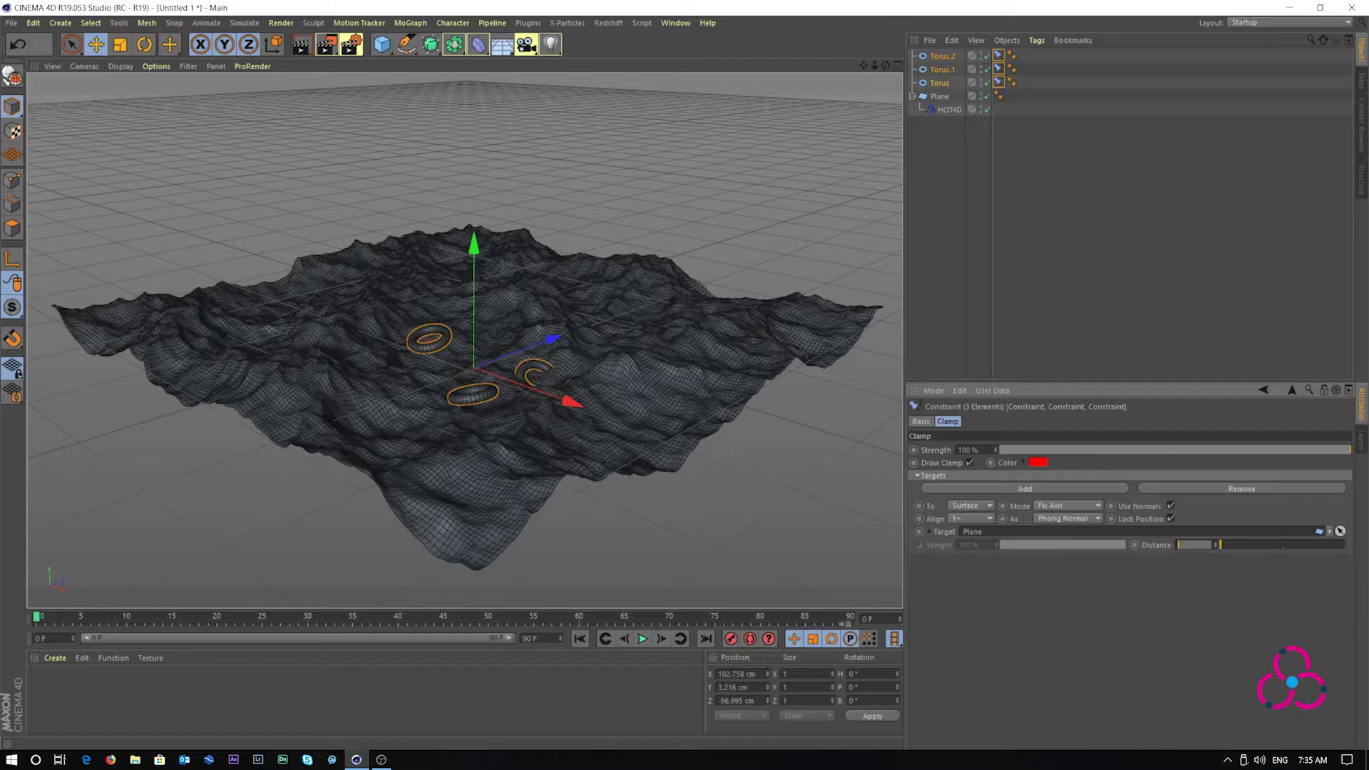
text(0)
key(Return)
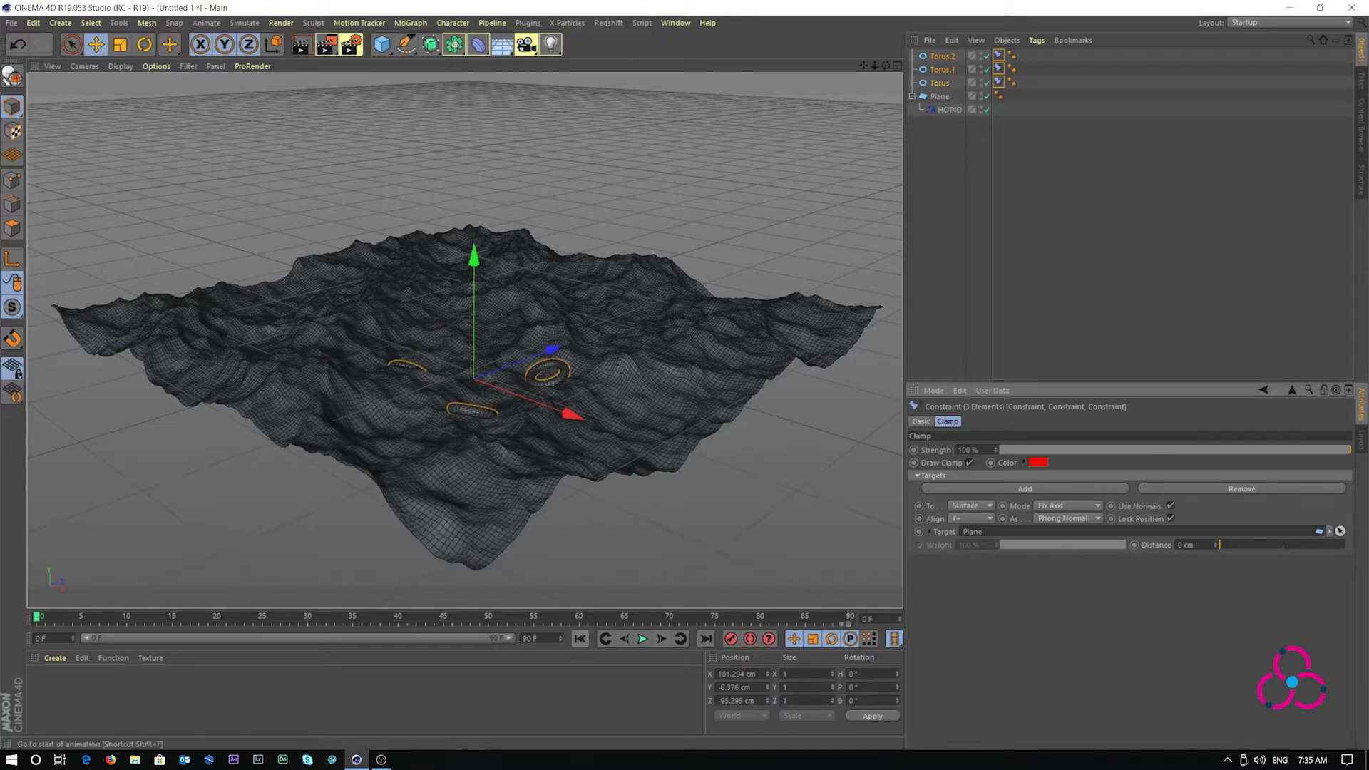
Step: Play the animation to check the toruses with the new clamp distance, and go back to the start
click(642, 640)
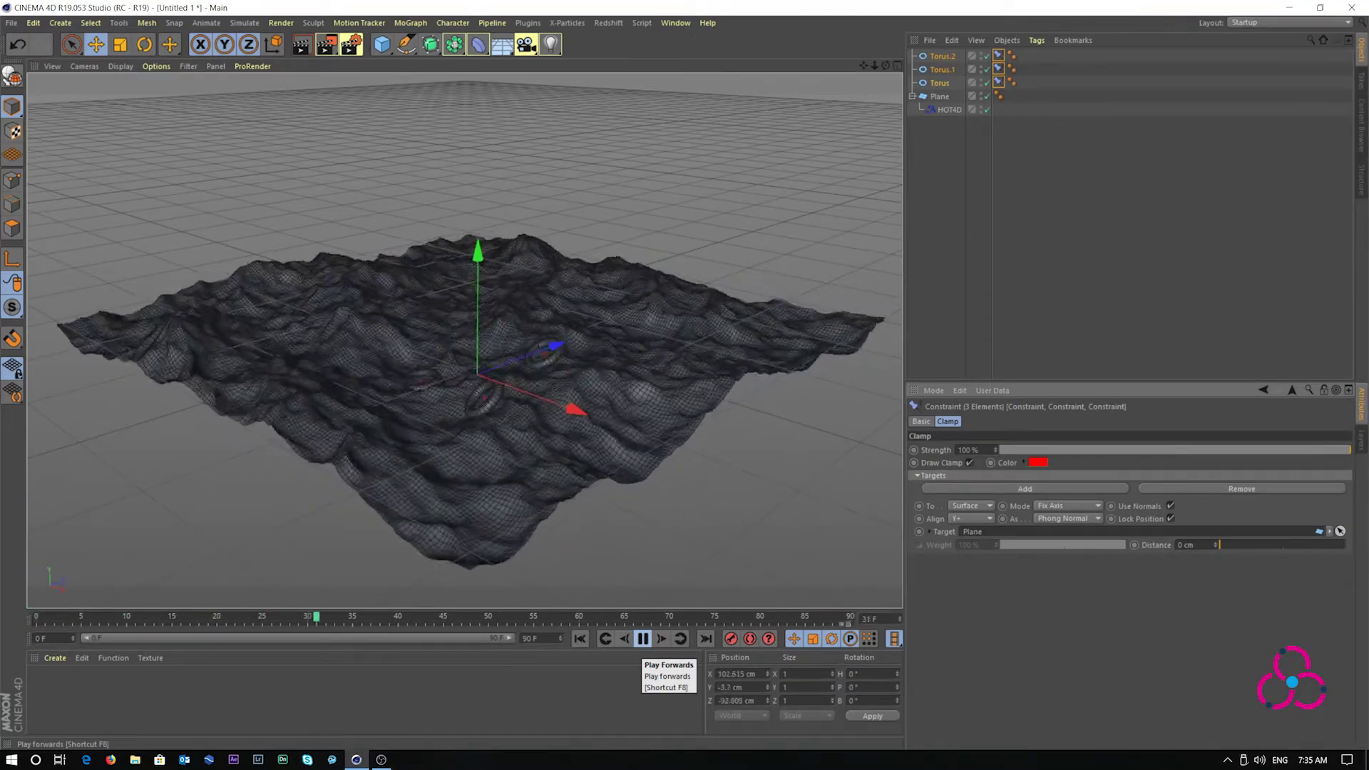
click(642, 639)
click(580, 638)
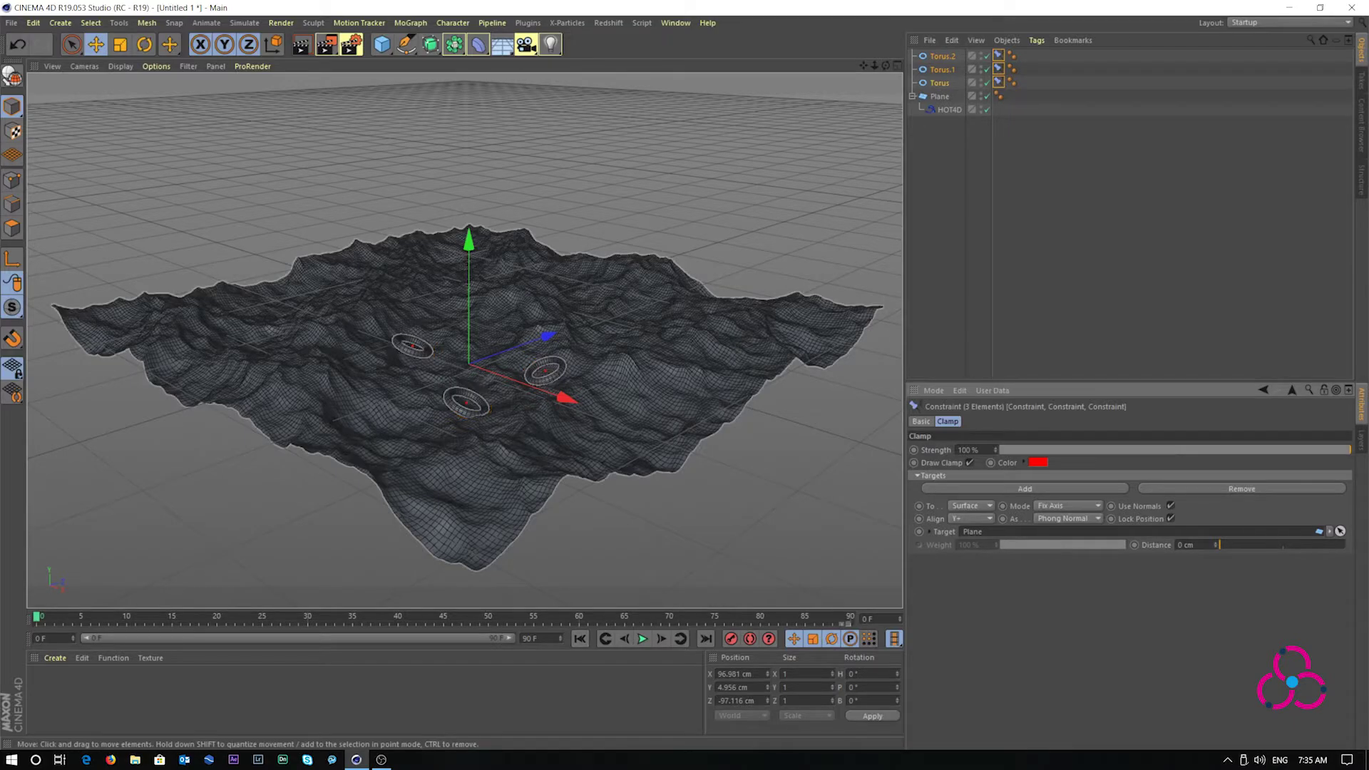
Step: Set the render output height to 1280 pixels in the render settings
click(351, 44)
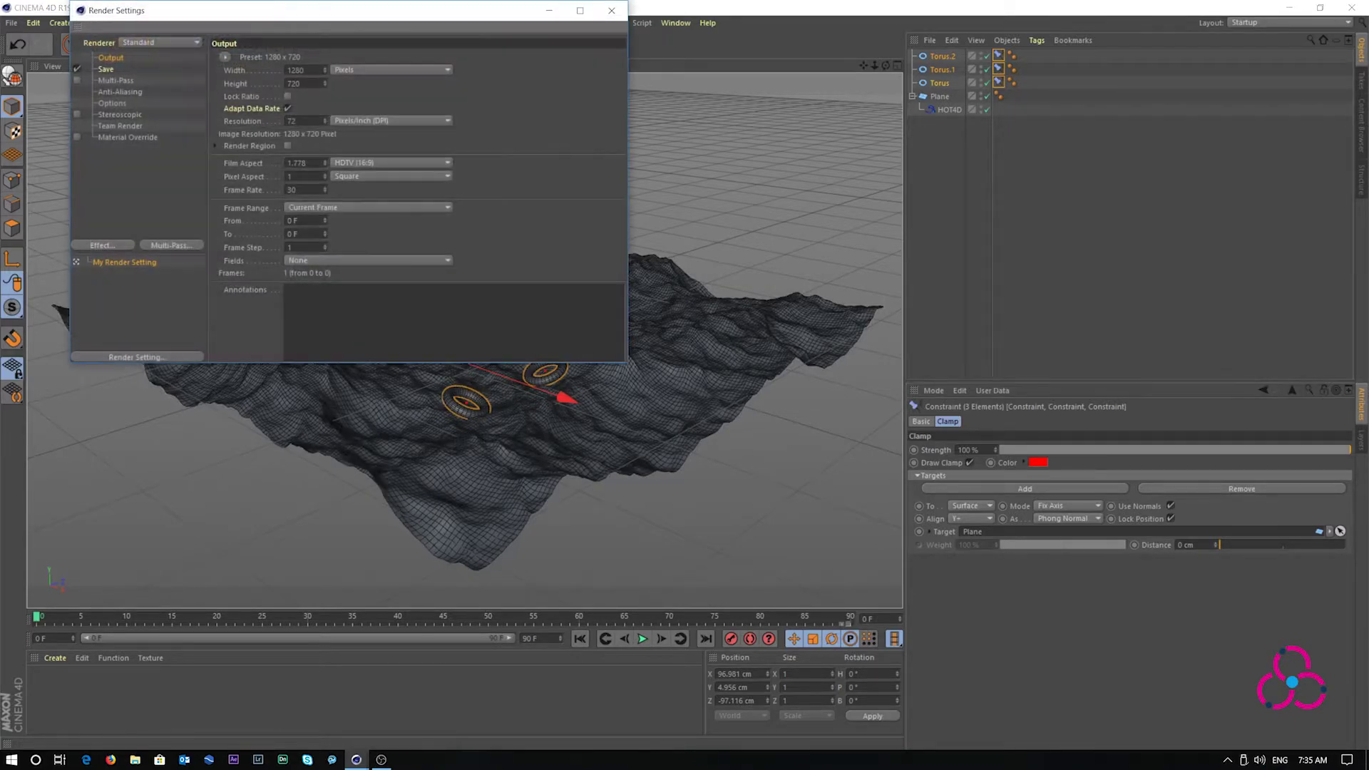
double_click(294, 83)
text(1280)
Step: Set the render to save as a file named A in New folder on the Desktop
click(106, 69)
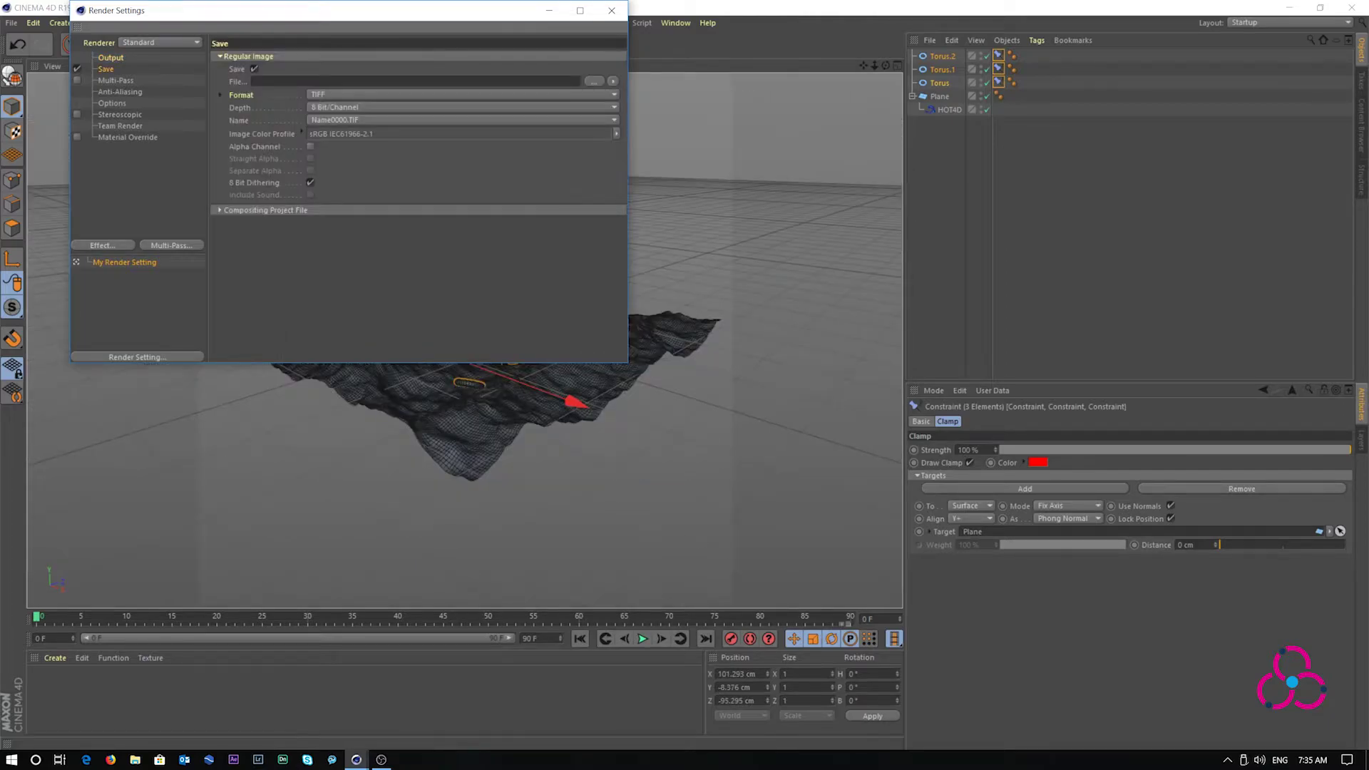
click(594, 80)
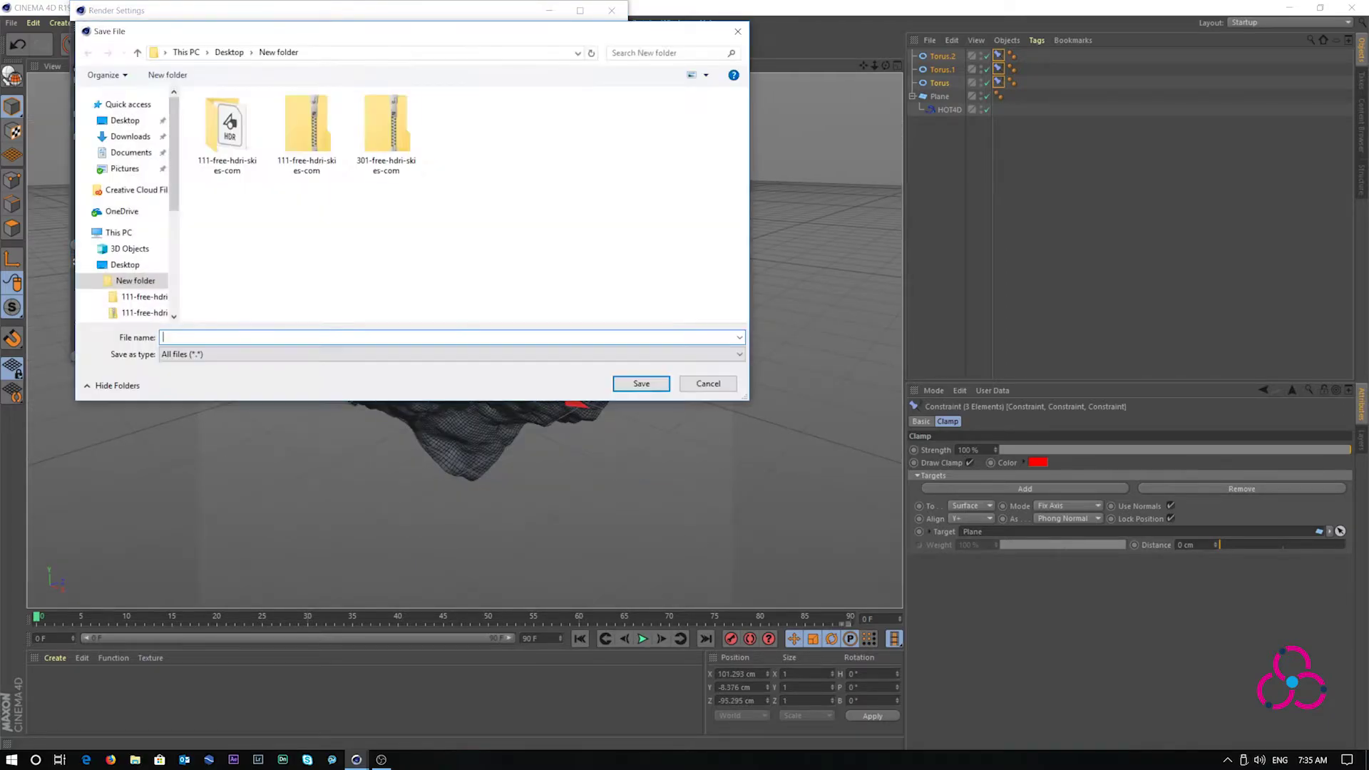
click(125, 120)
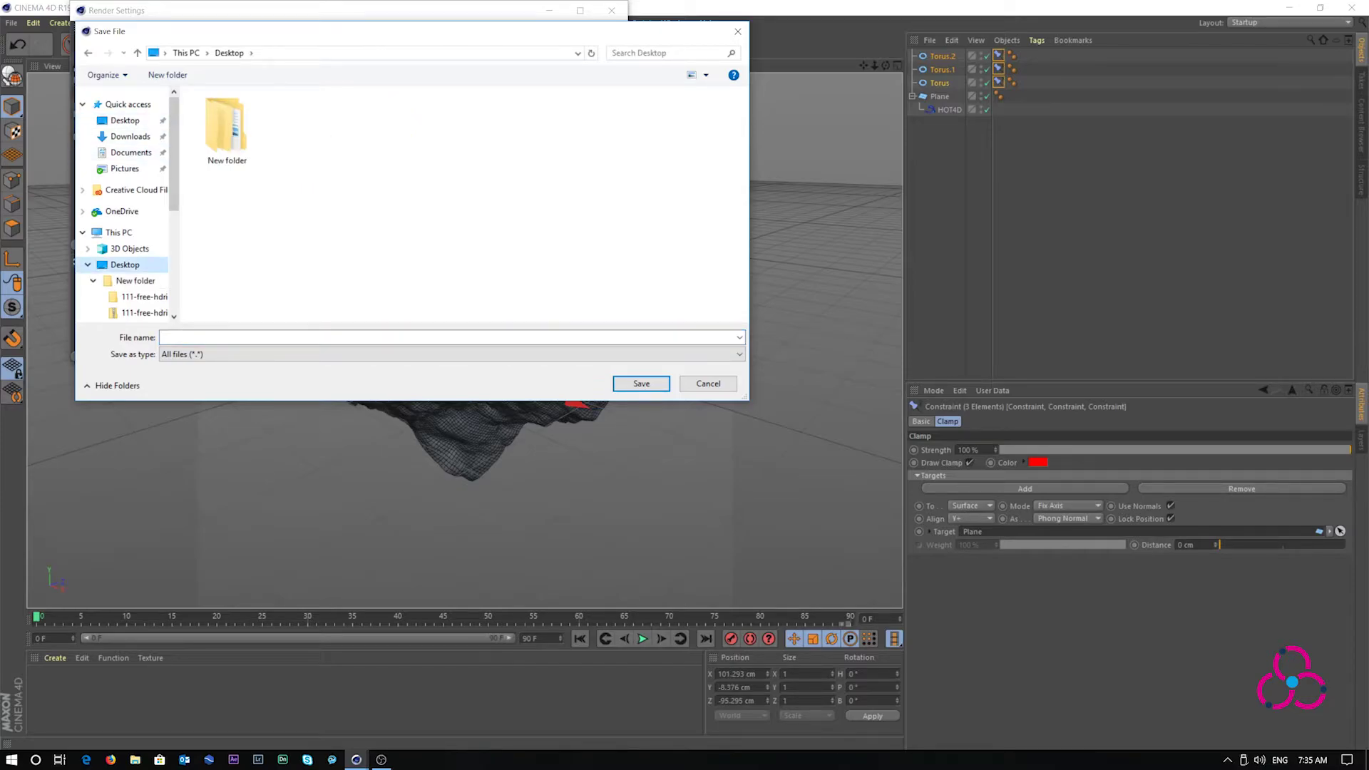
double_click(227, 129)
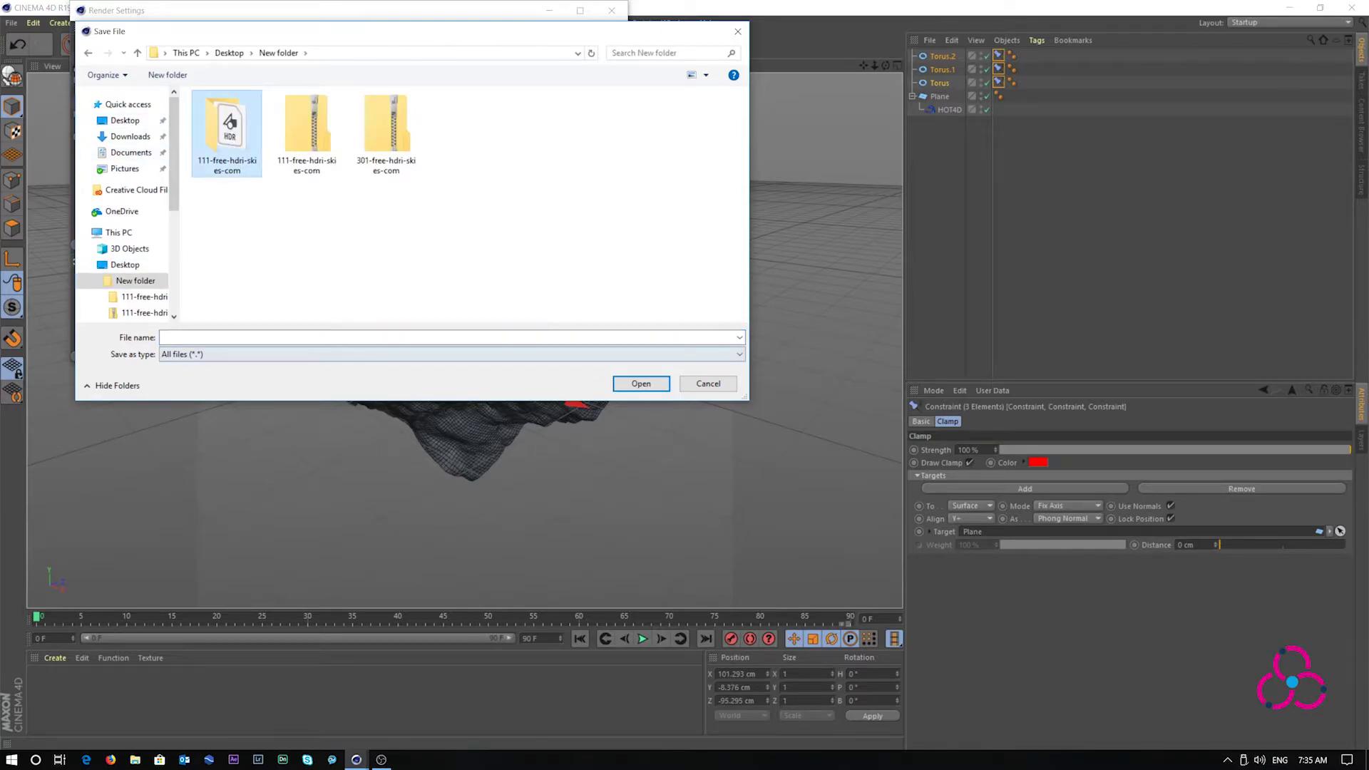
click(449, 338)
text(A)
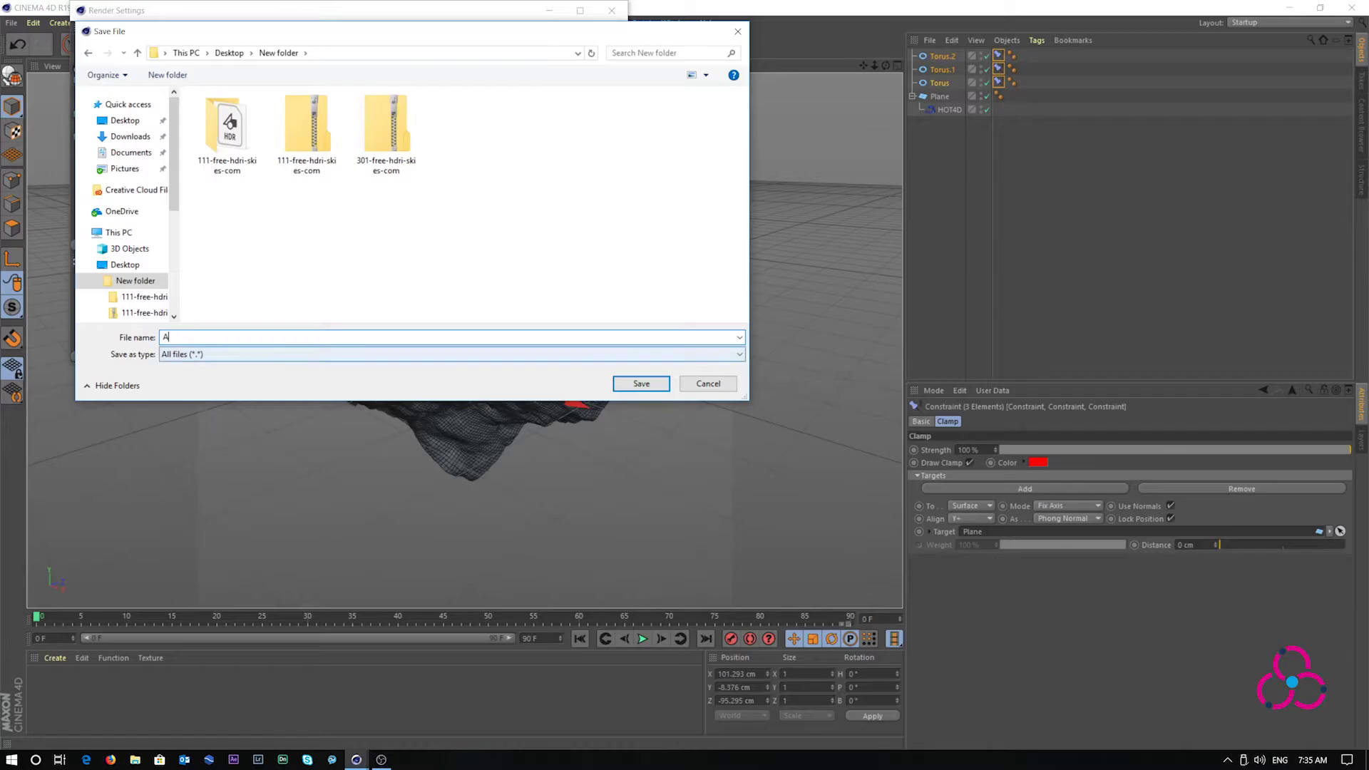
click(641, 383)
Step: Set the saved render's format to WMV and turn off Include Sound
click(462, 94)
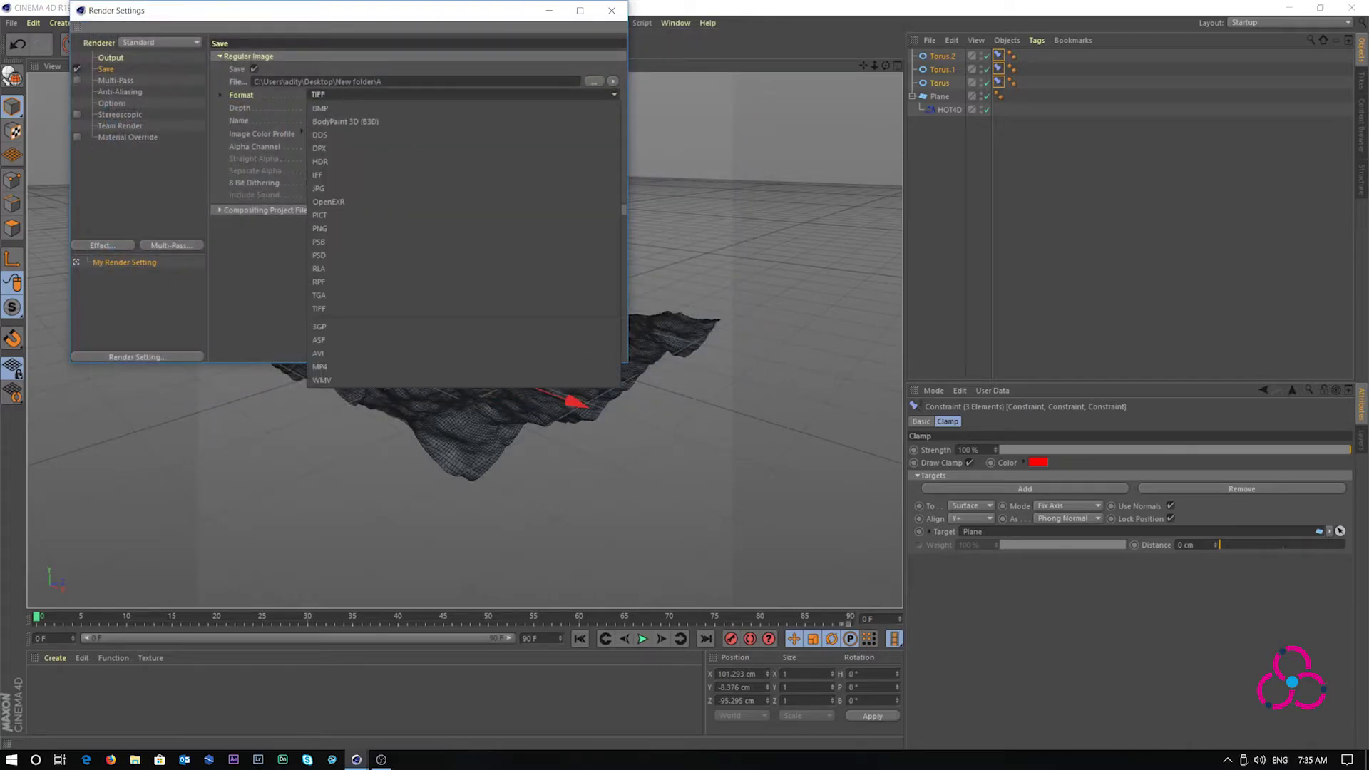
click(462, 379)
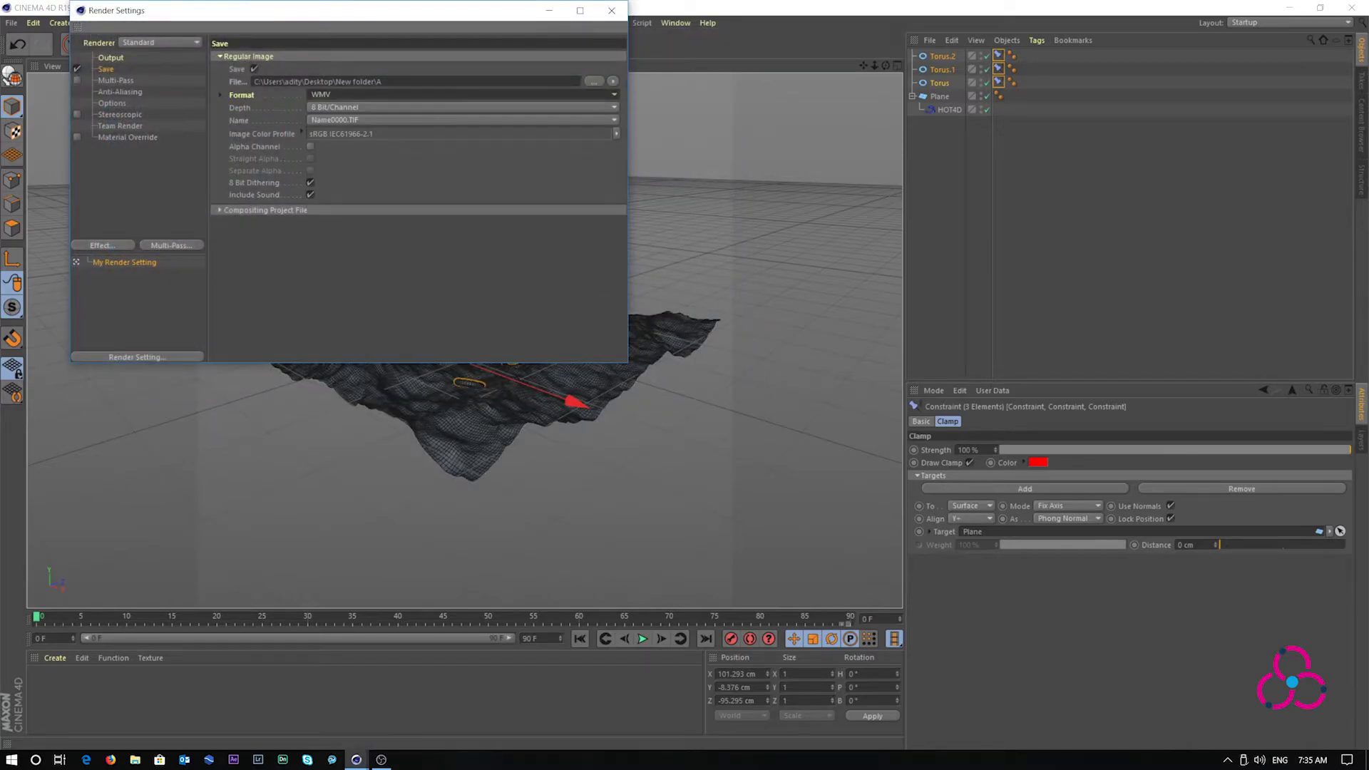
click(310, 194)
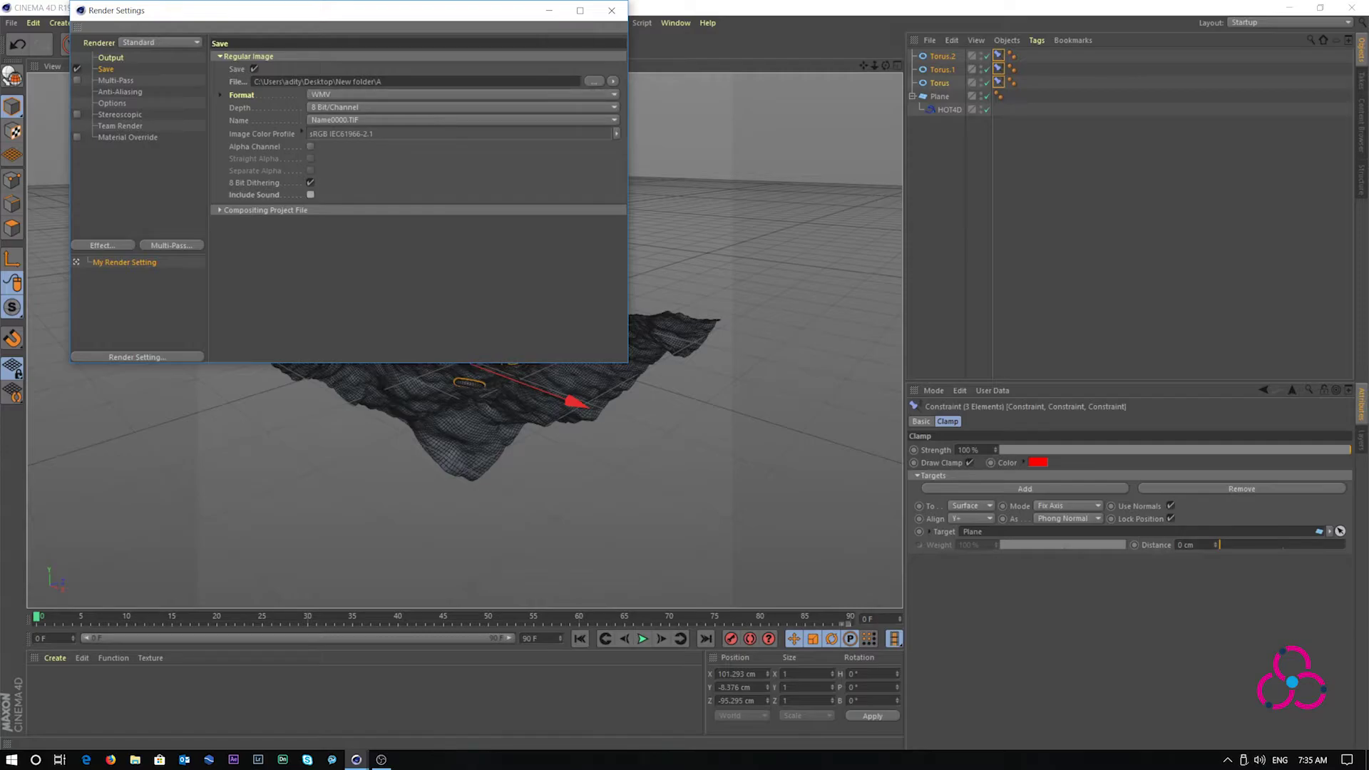
Step: Set the output frame range to All Frames and close the render settings
click(111, 57)
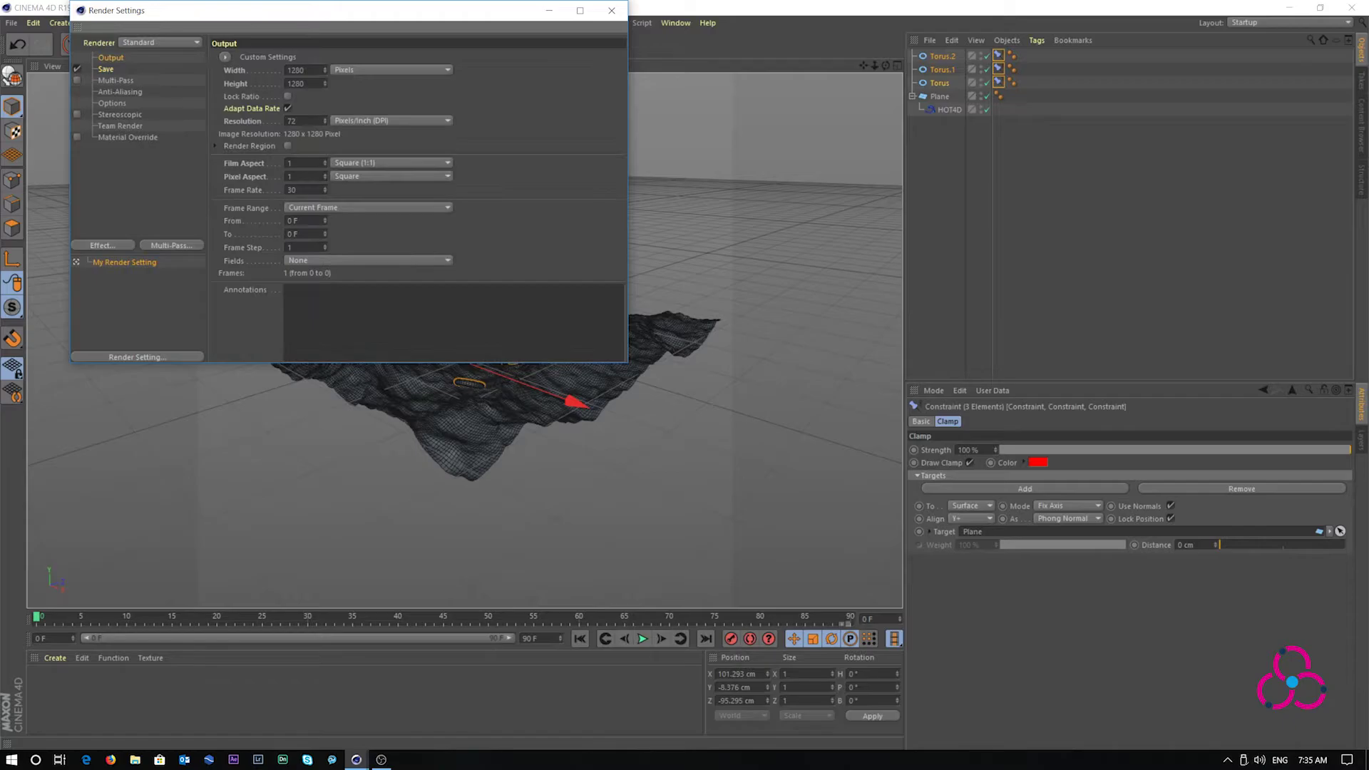
click(367, 208)
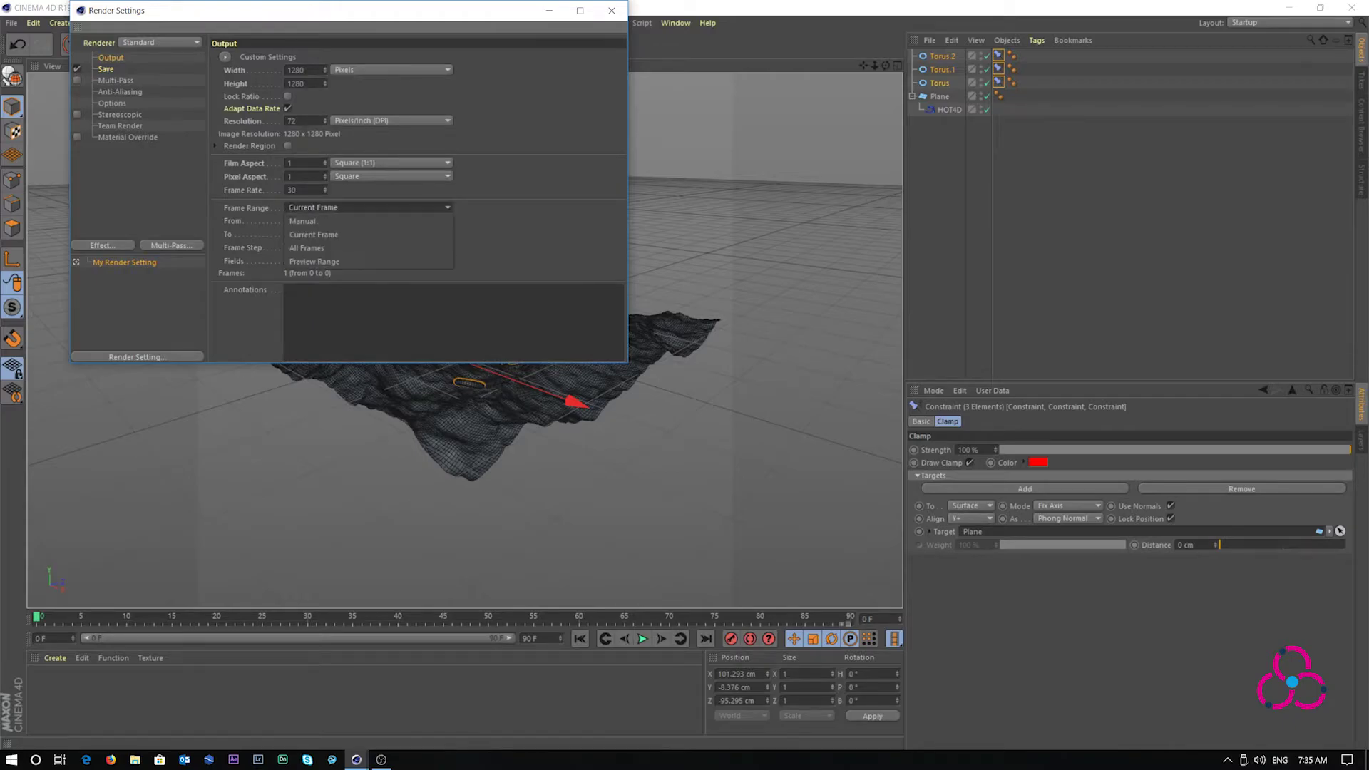
click(307, 247)
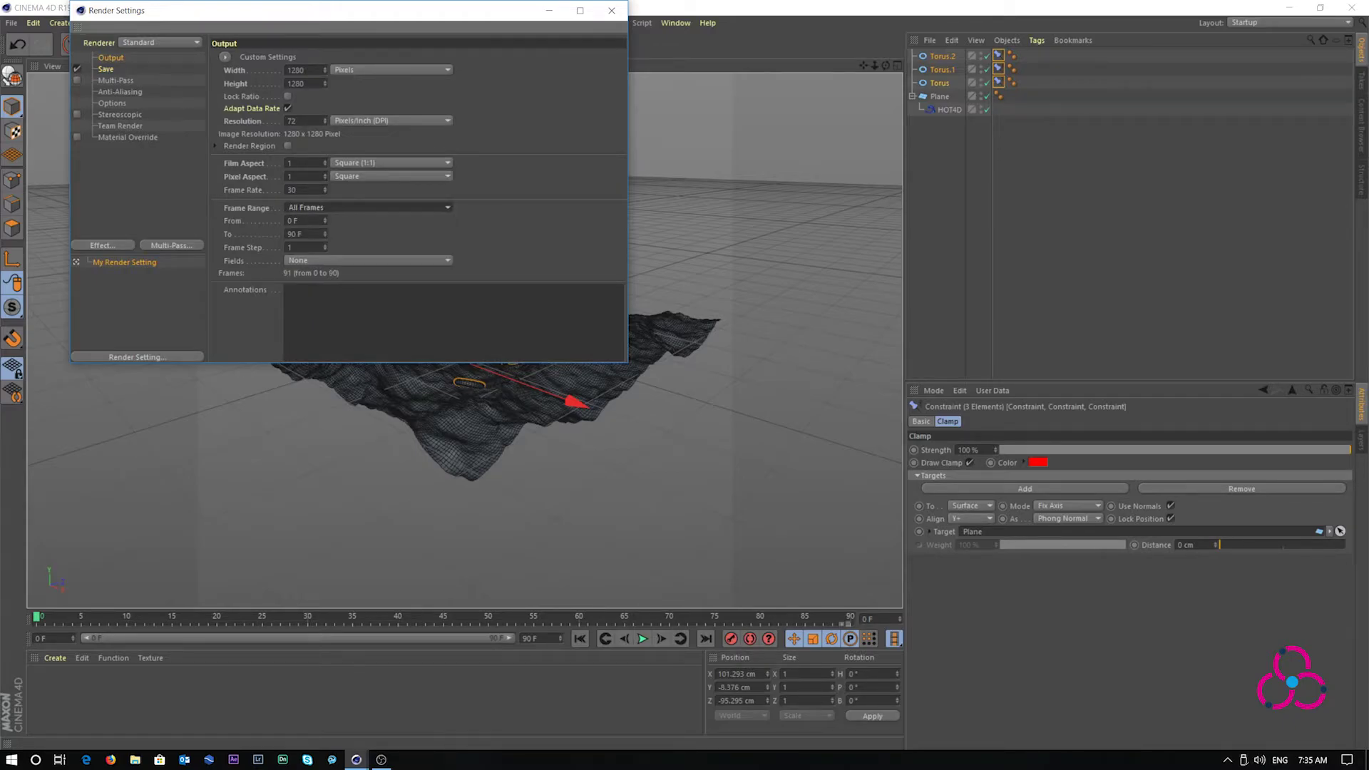
click(612, 10)
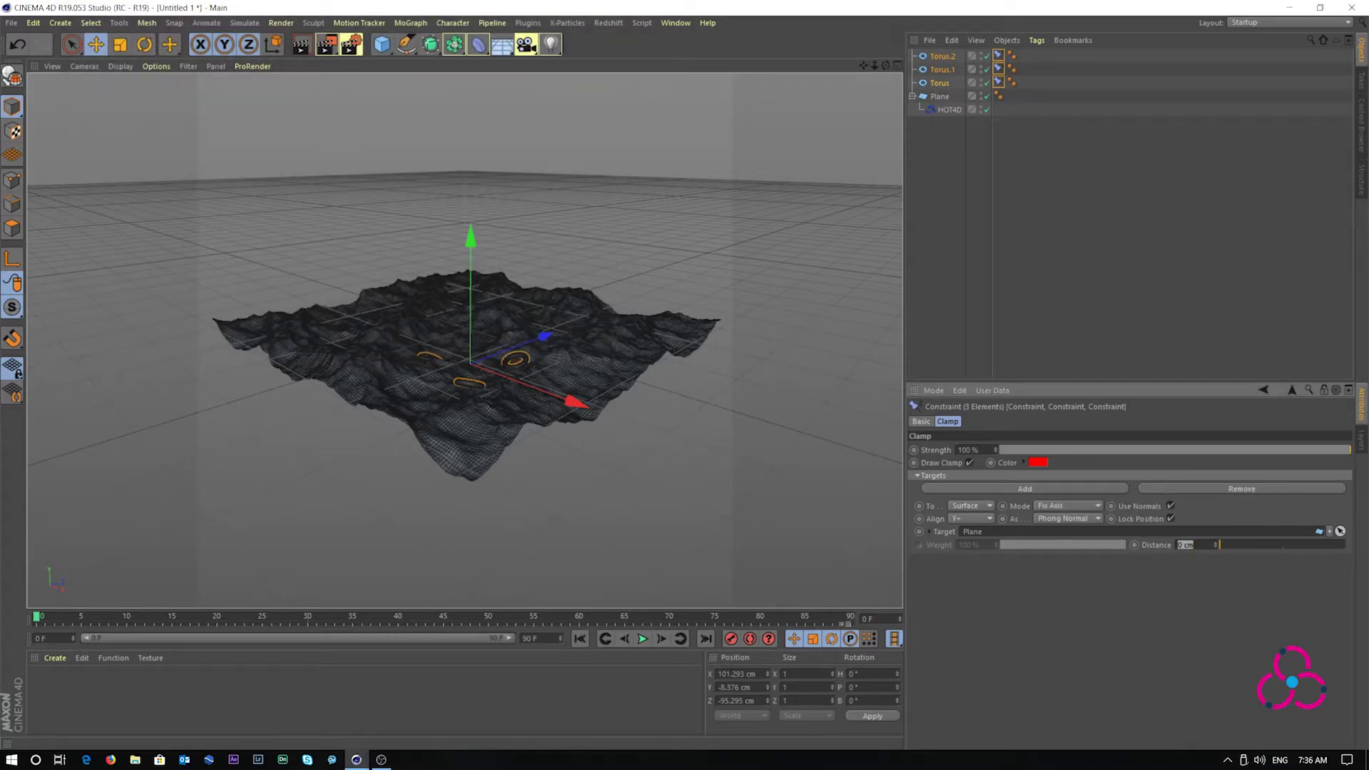
Step: Test-render the ocean view, add a Sky object to the scene, and render the view again
click(301, 45)
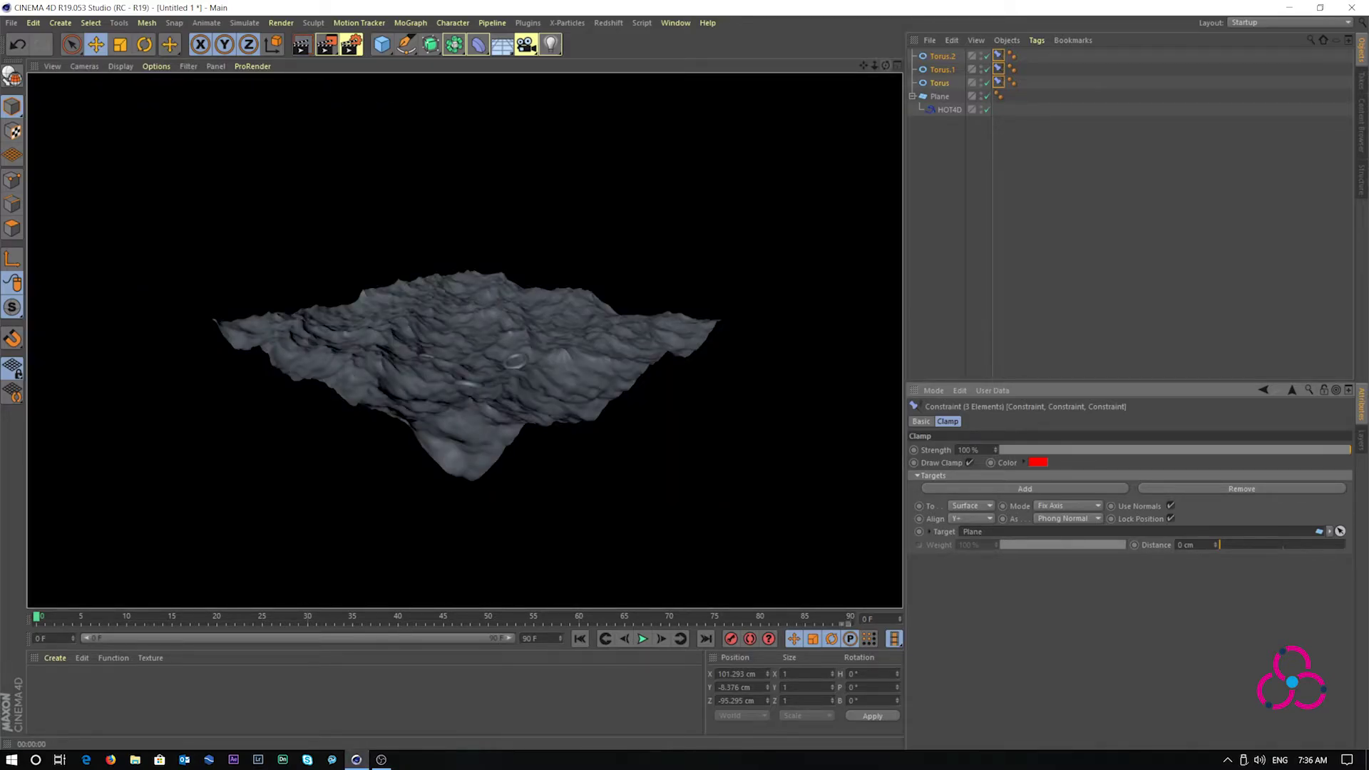
drag(875, 65, 886, 65)
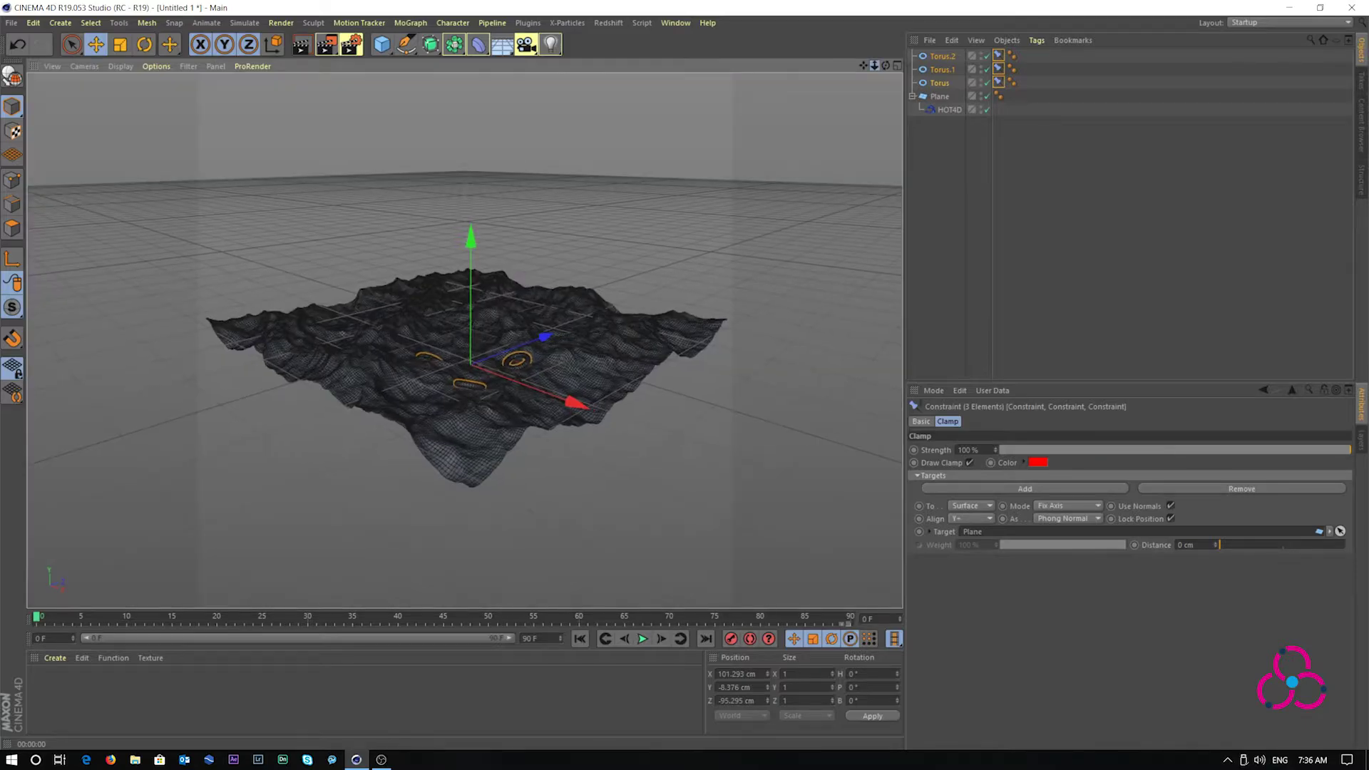
click(502, 45)
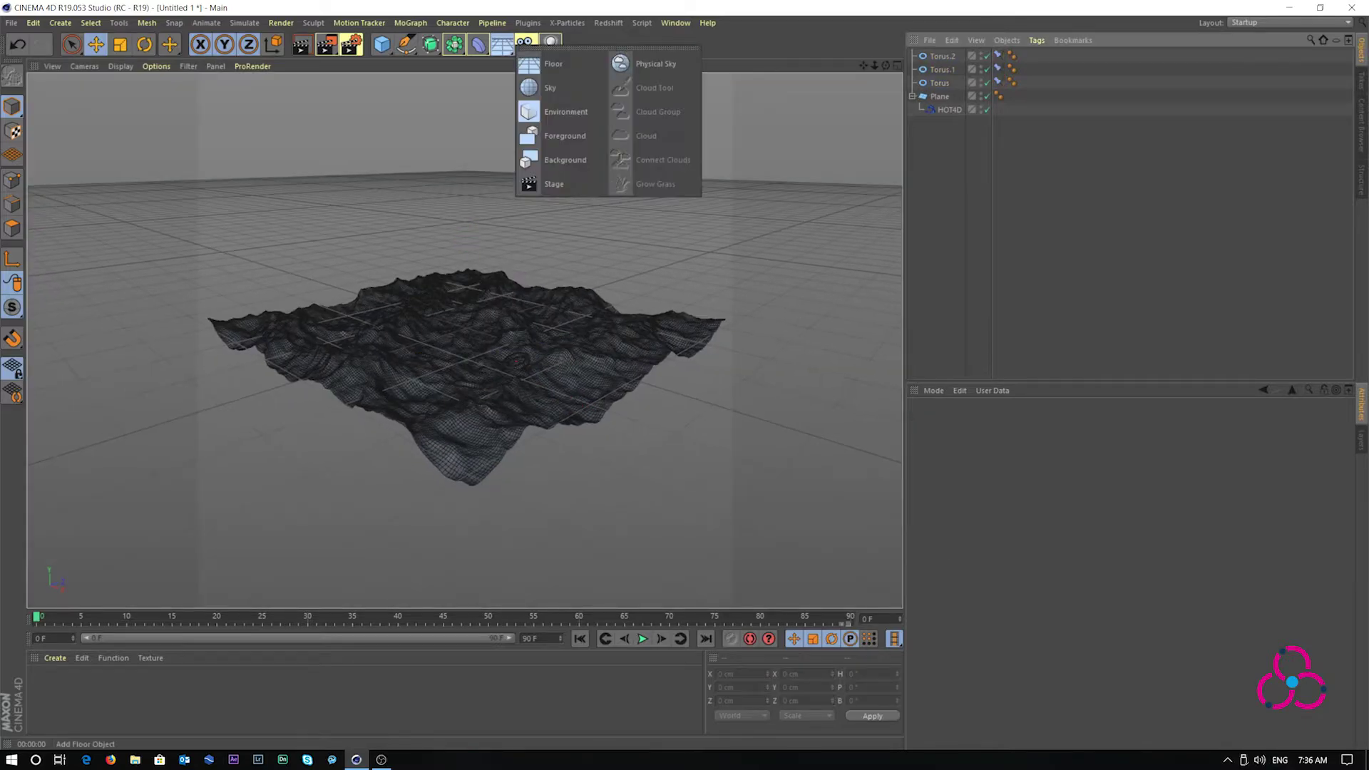
drag(546, 64, 550, 88)
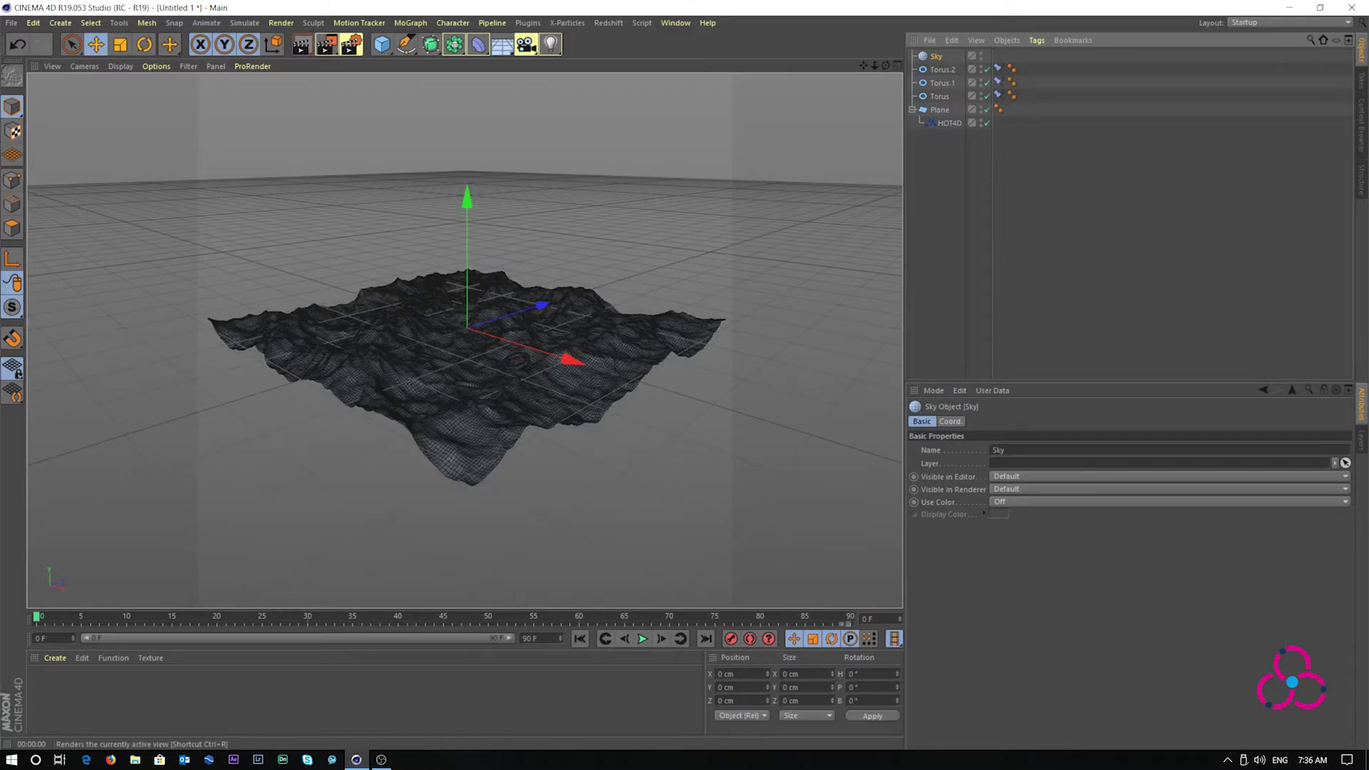
click(302, 46)
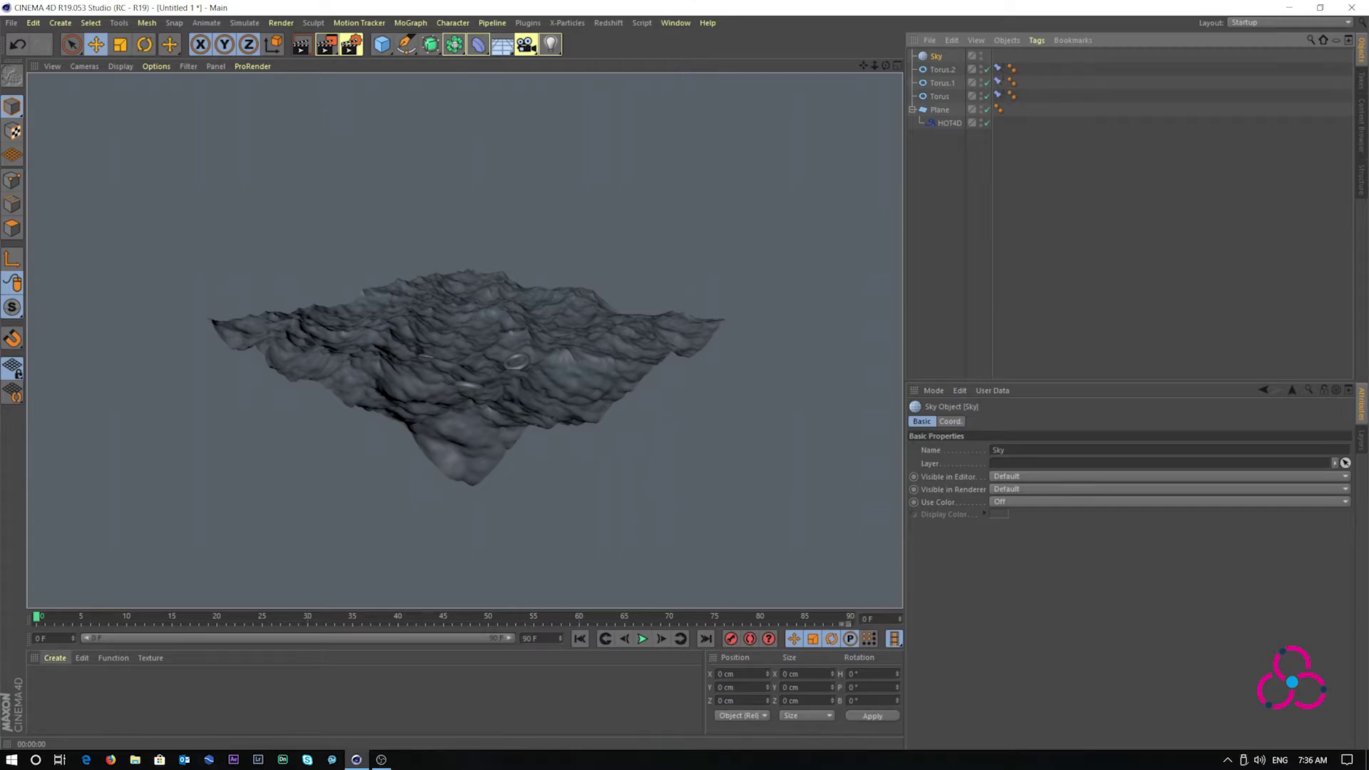
Step: Create a new material and set its color to bright cyan with hue 187°, saturation 100% and value 100%
click(55, 658)
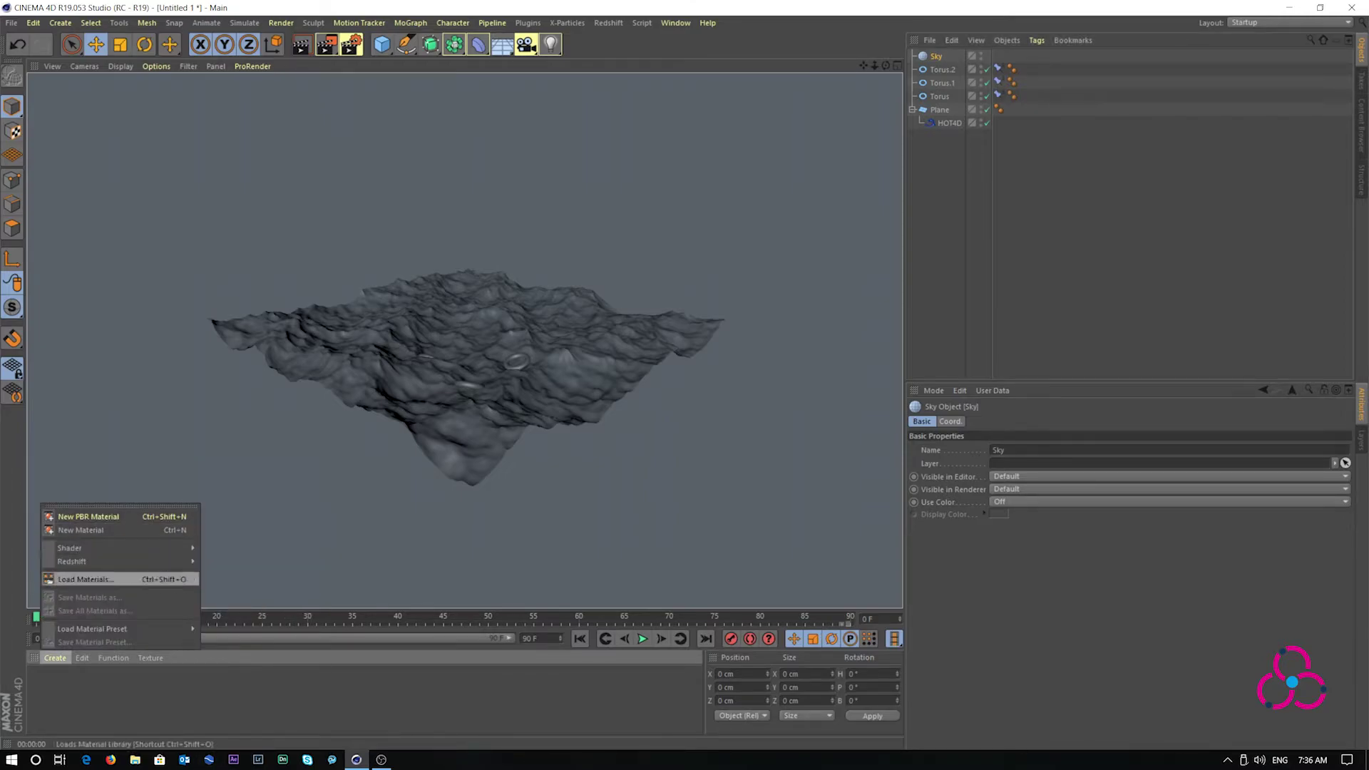
mouse_move(107, 629)
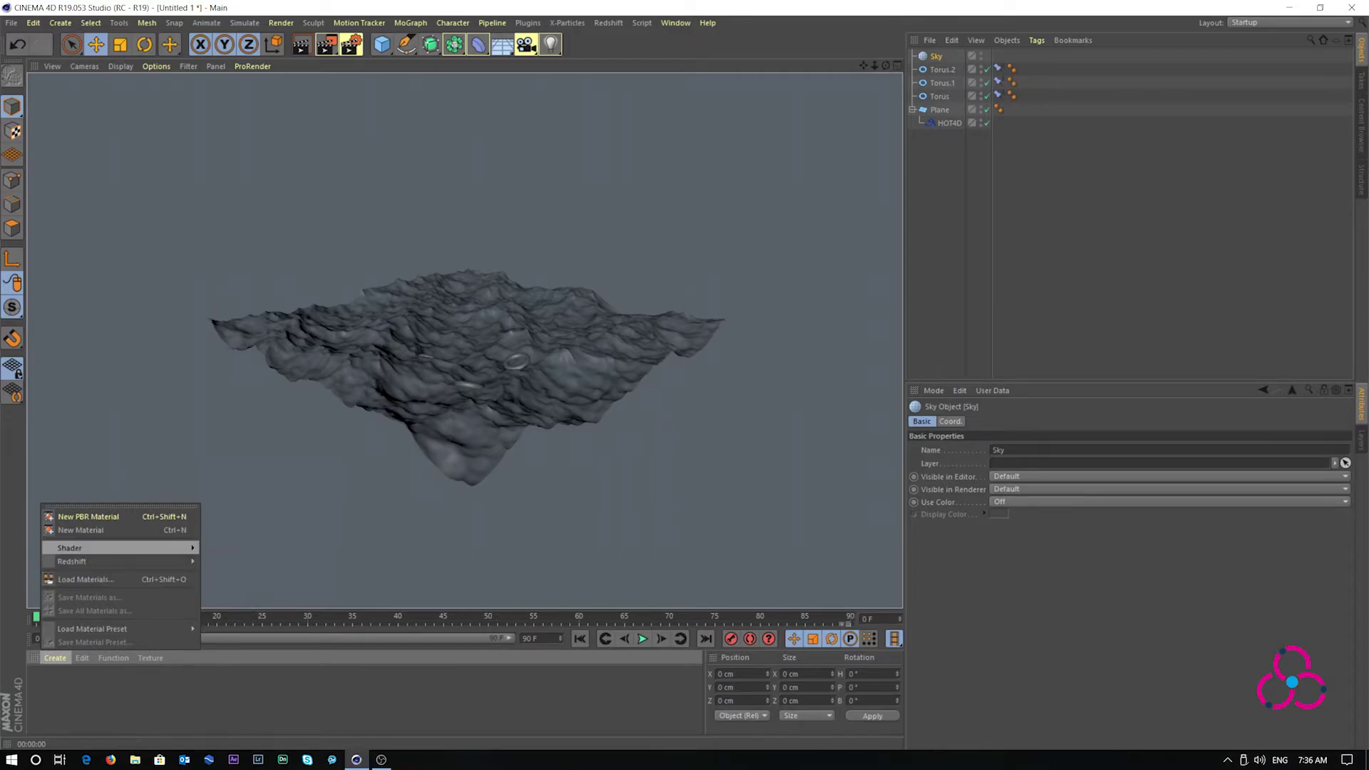
click(80, 530)
double_click(41, 681)
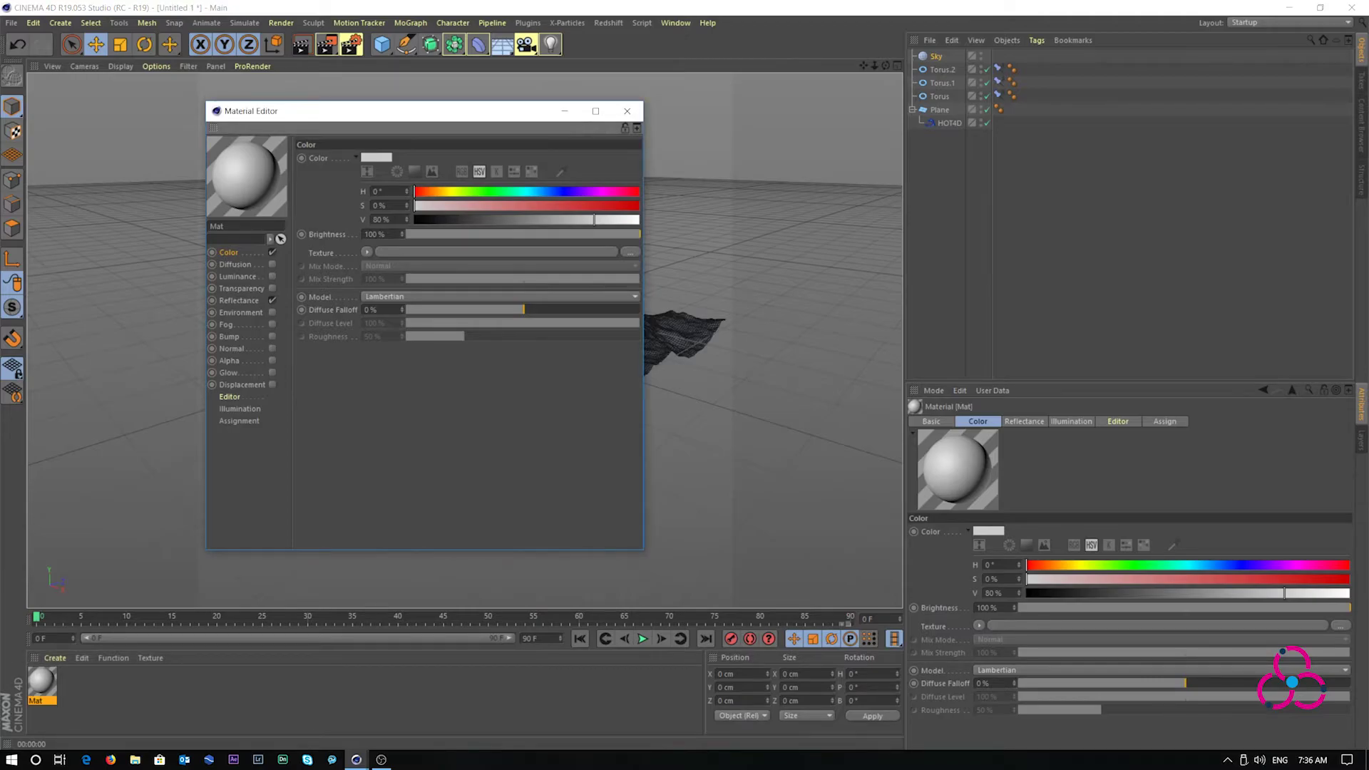
click(529, 191)
drag(415, 205, 556, 205)
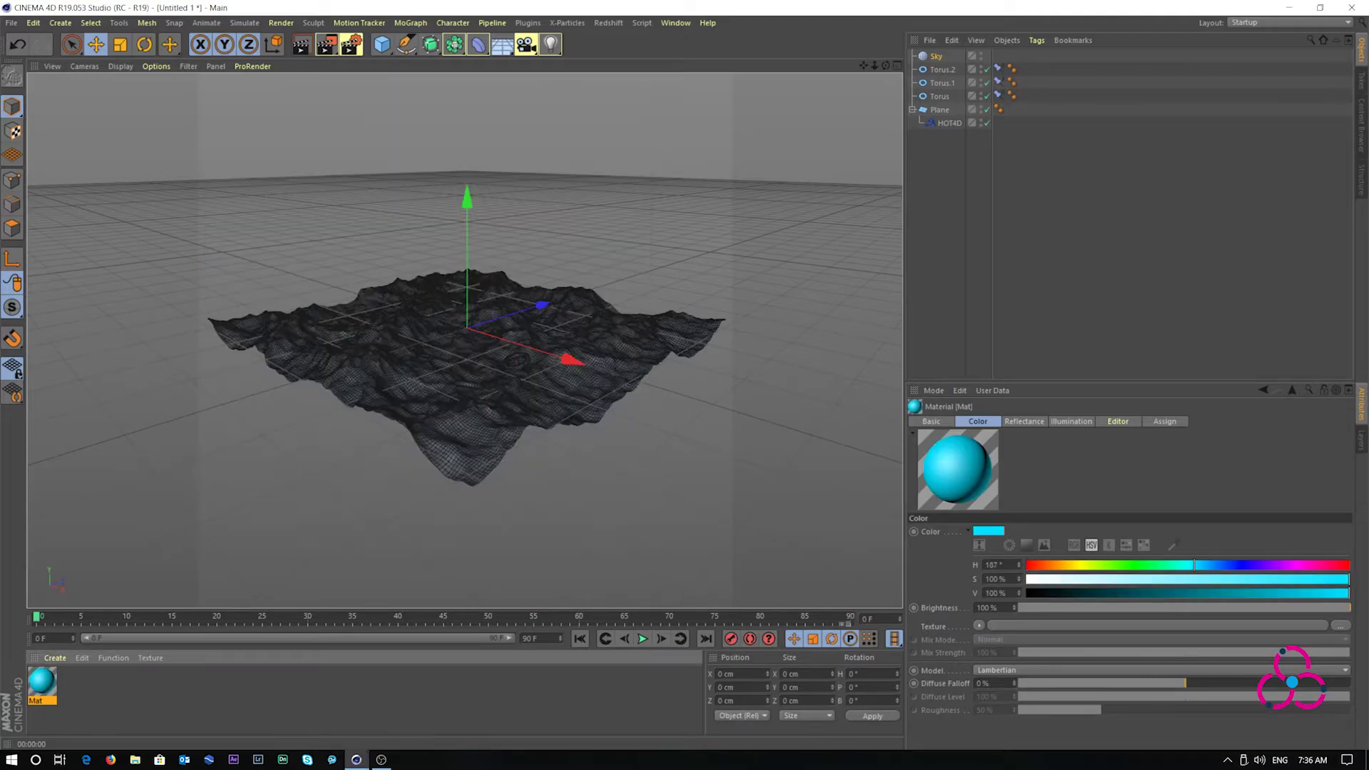
Step: Apply the cyan material to the Sky object and render the view to check it
drag(42, 681, 937, 55)
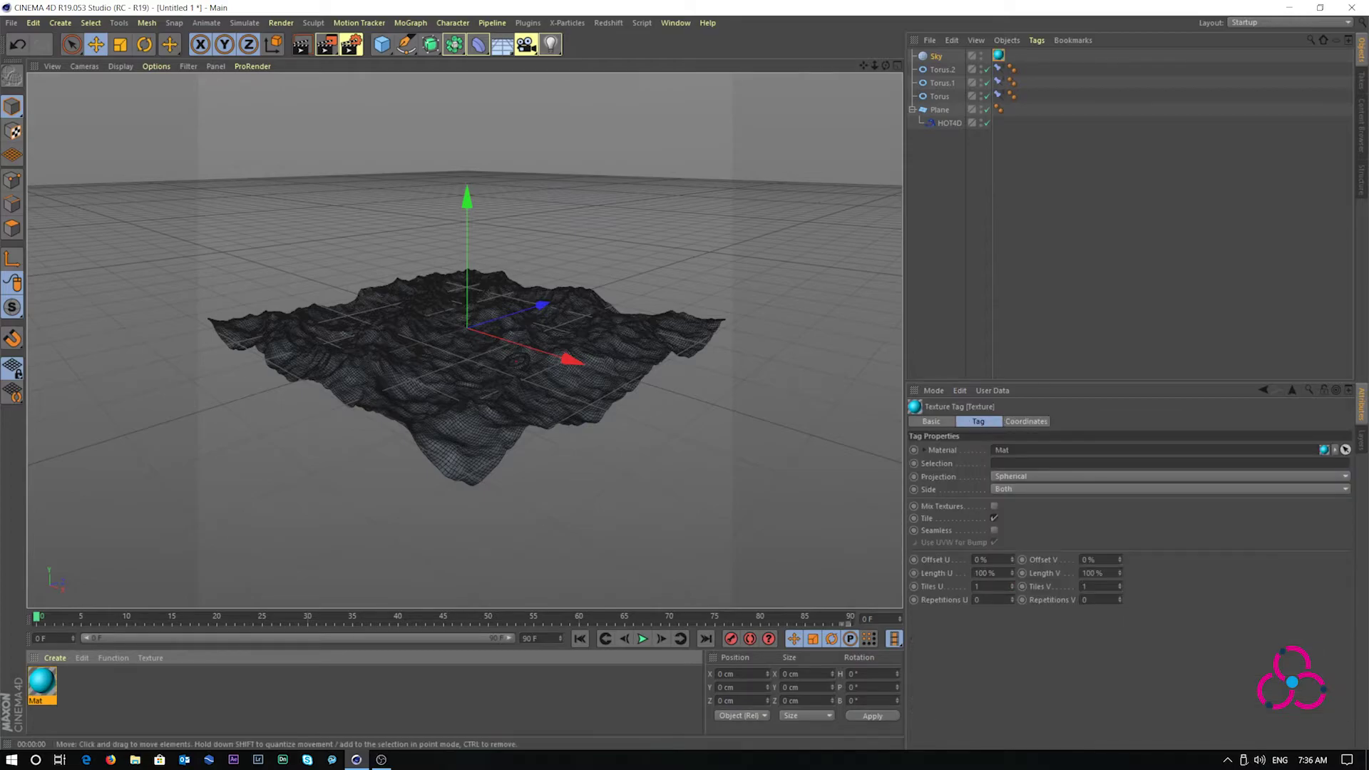
click(302, 44)
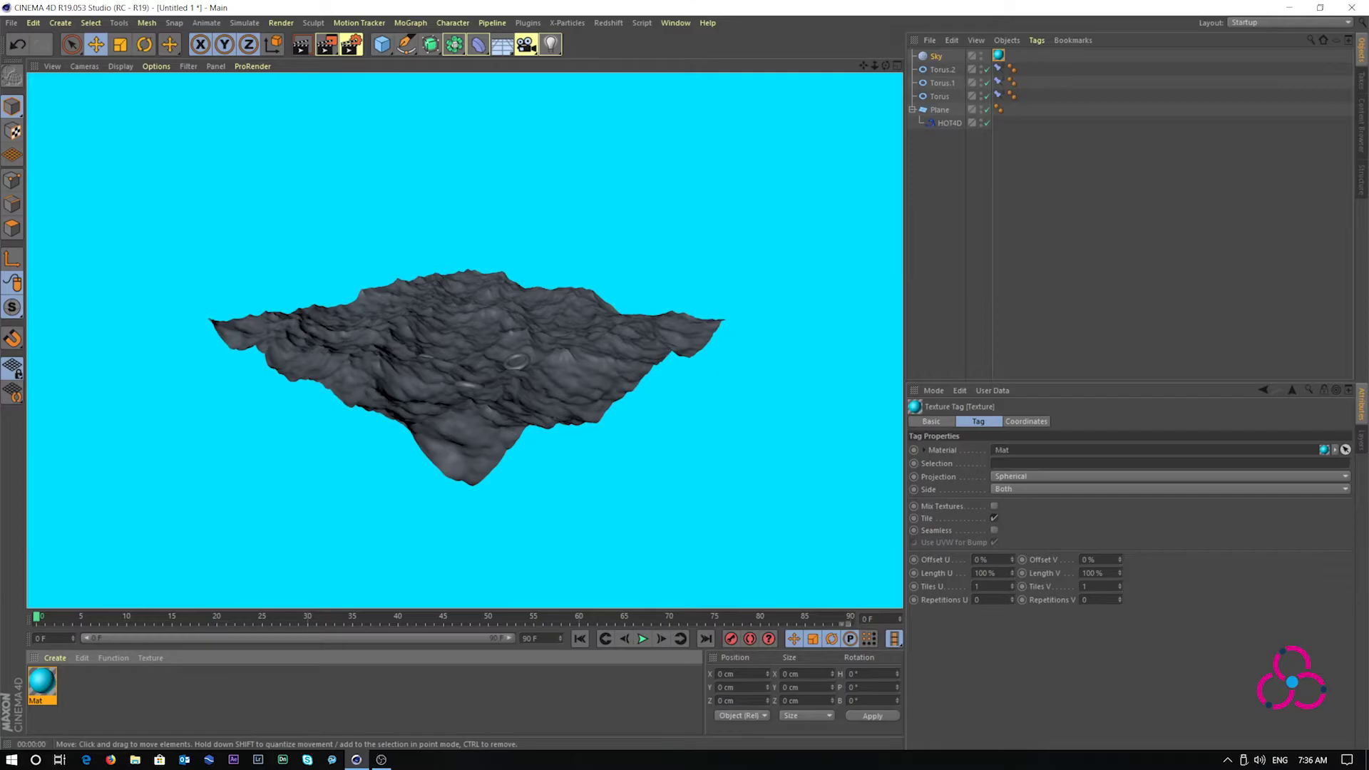
Step: Load the Water preset from the Visualize liquid materials and apply it to the ocean plane
click(55, 658)
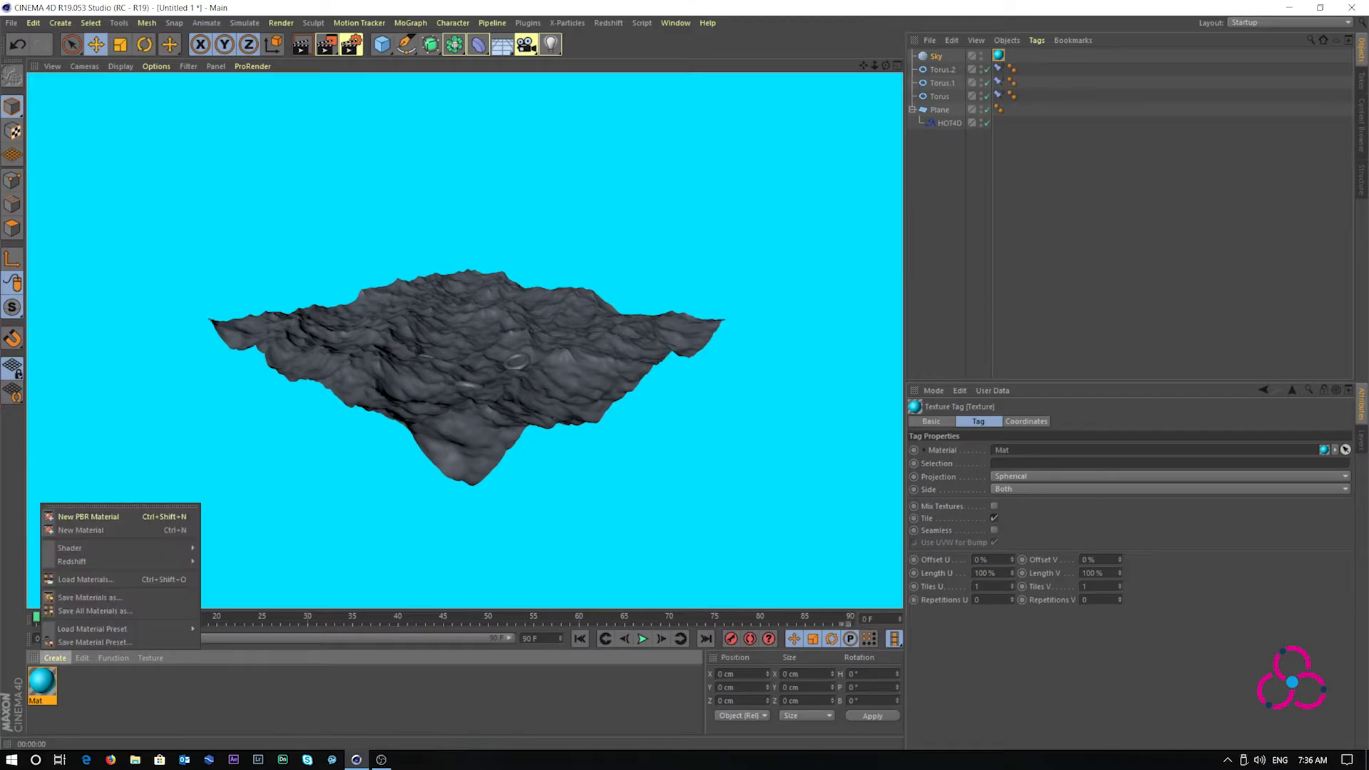
mouse_move(93, 630)
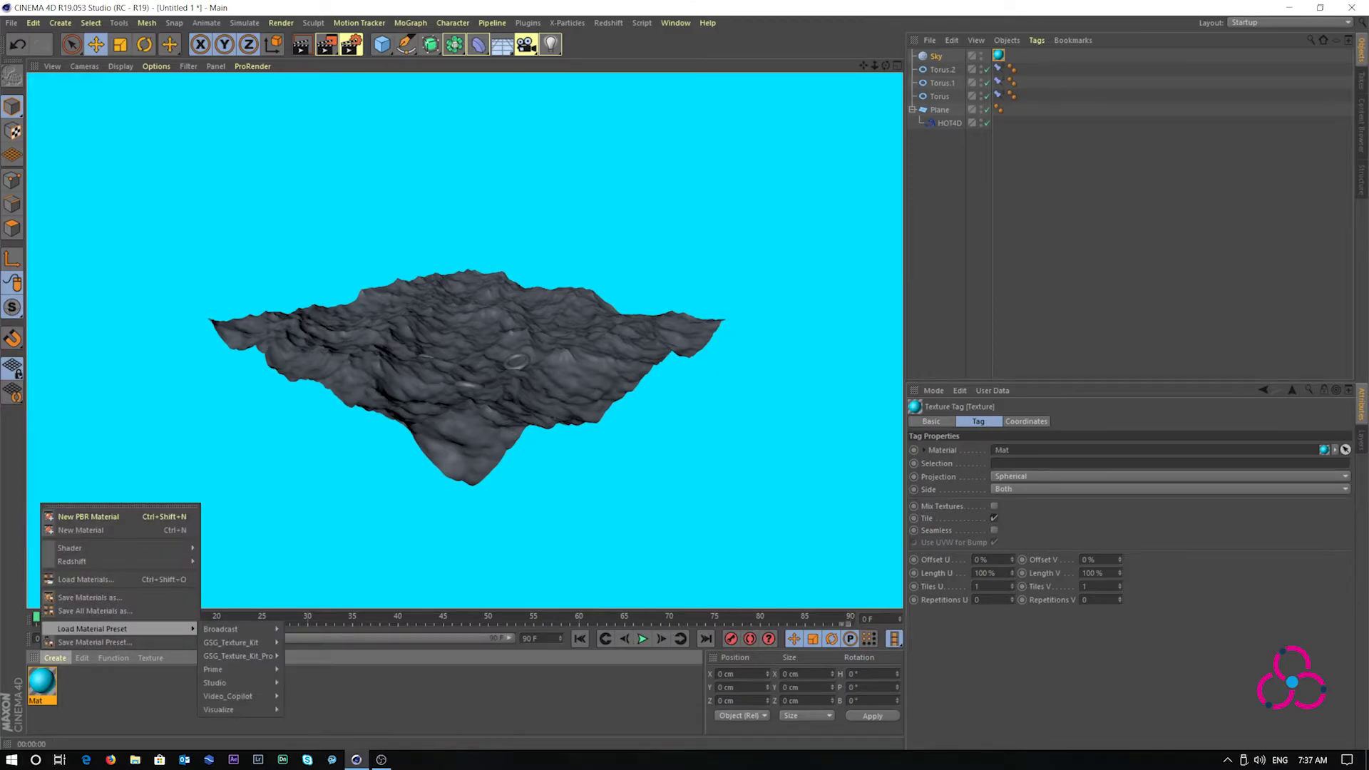
mouse_move(217, 683)
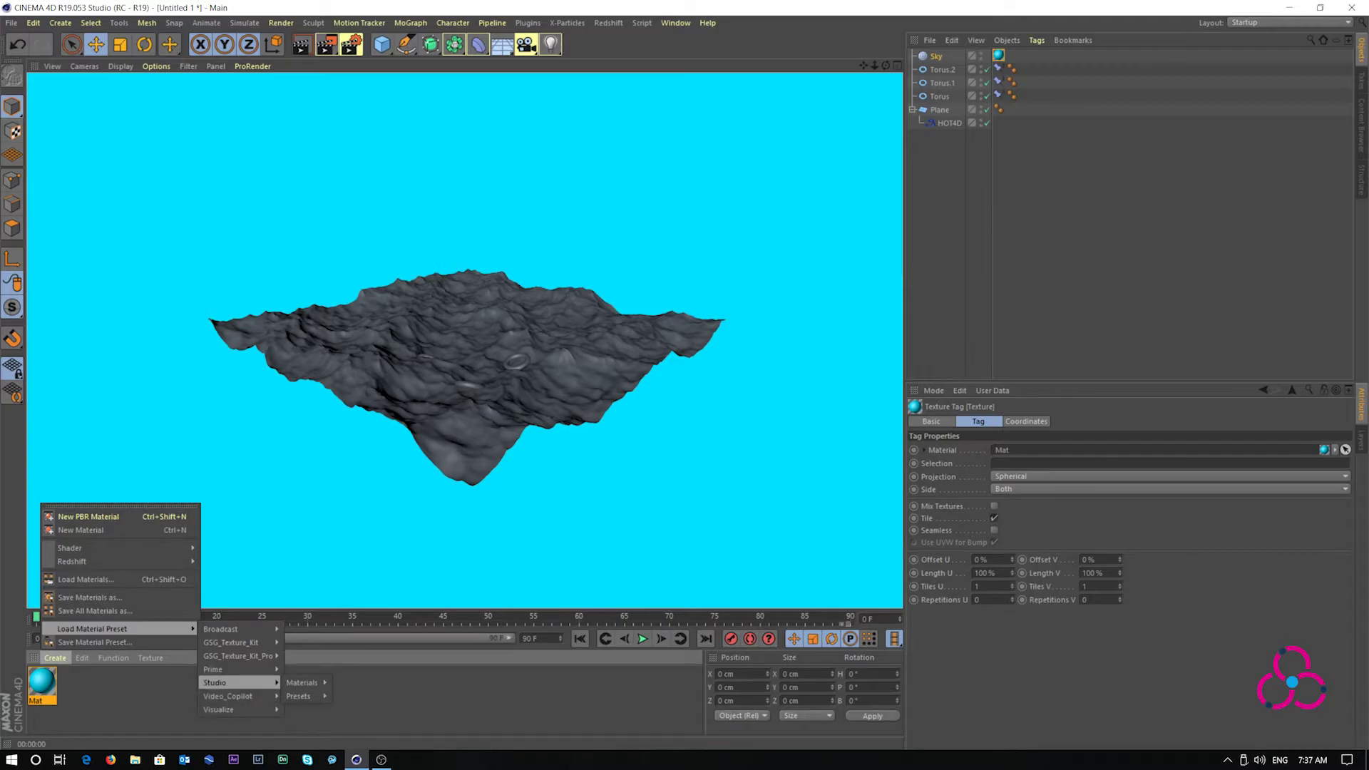
mouse_move(299, 696)
mouse_move(303, 669)
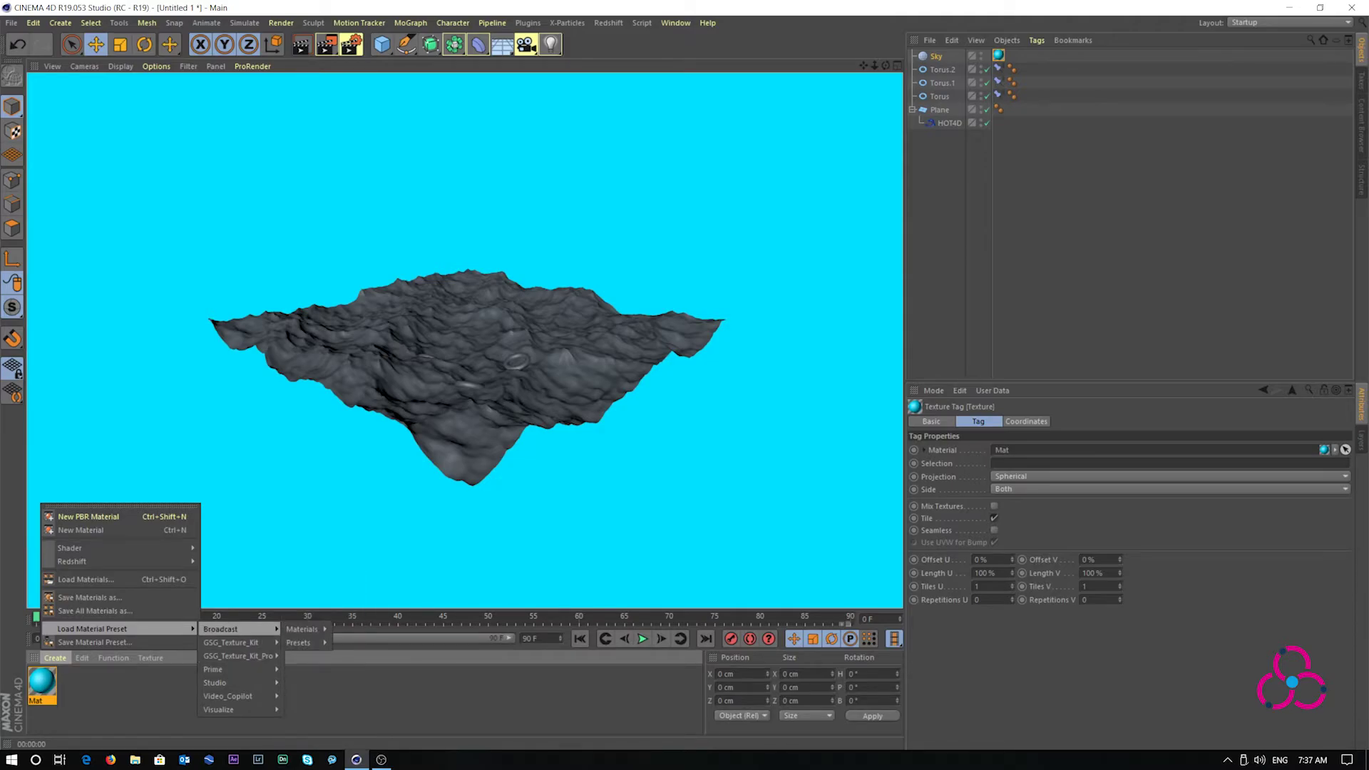
mouse_move(222, 709)
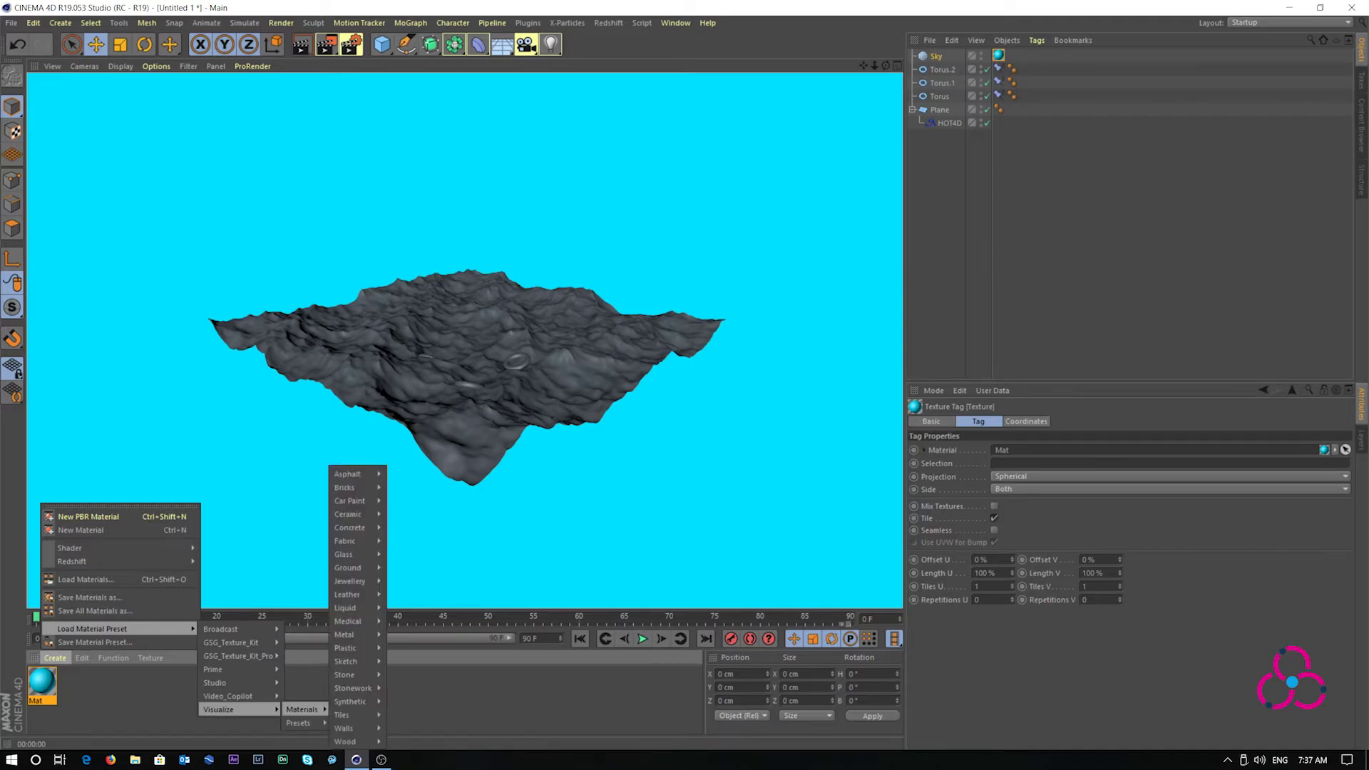
mouse_move(347, 608)
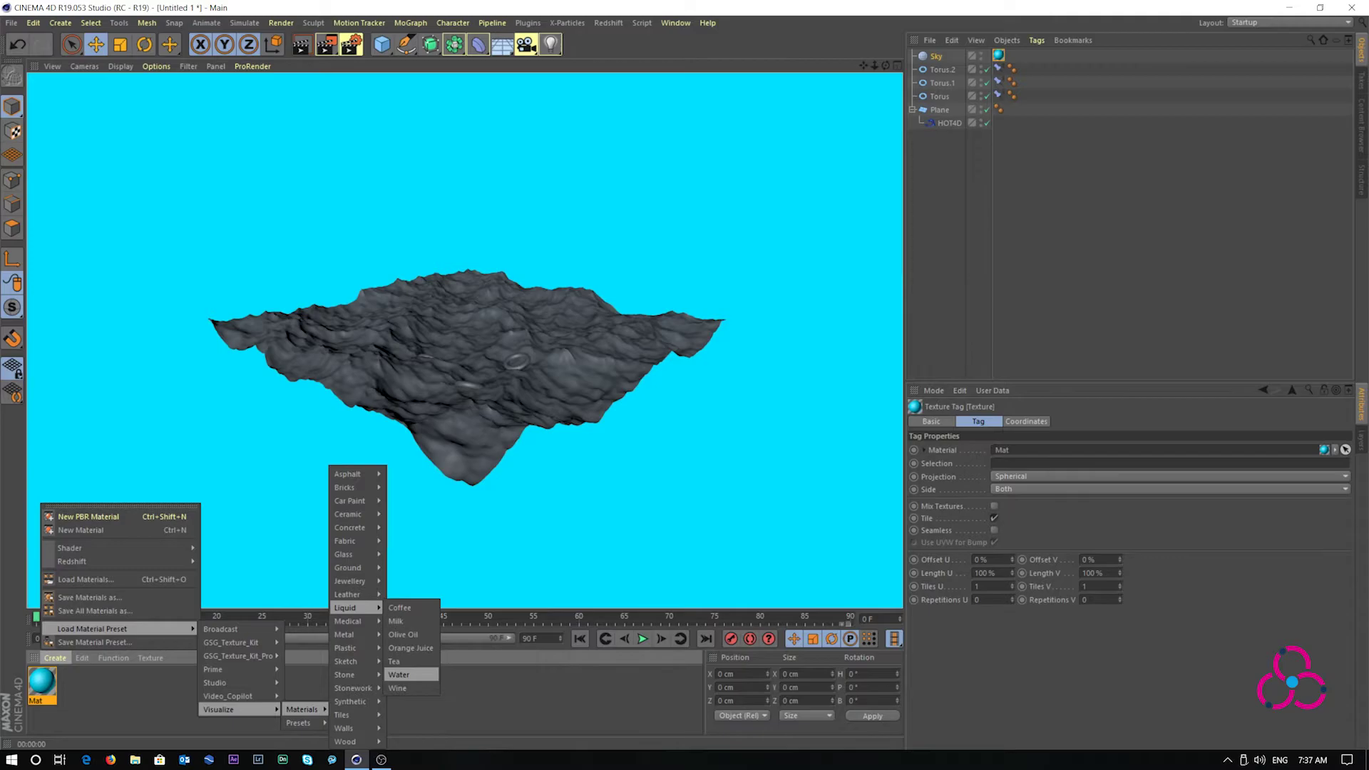
click(399, 675)
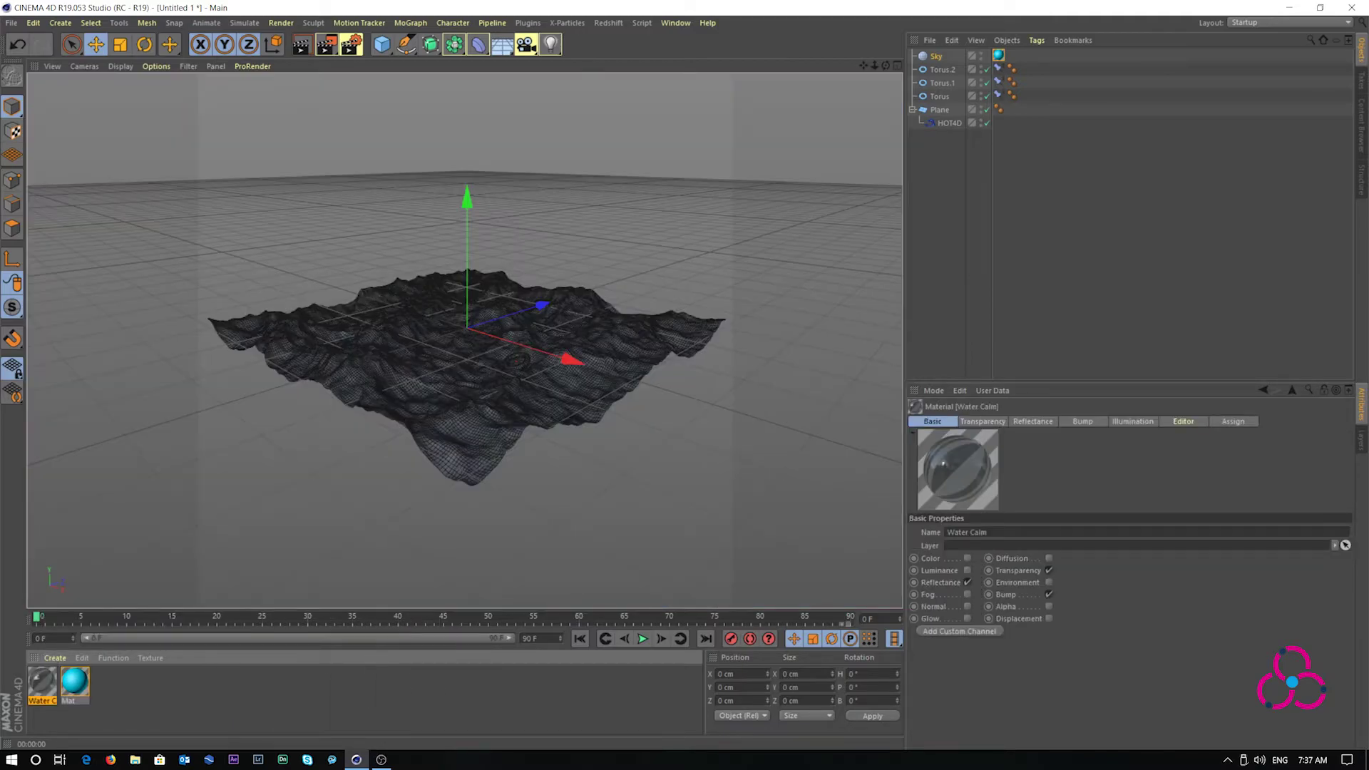
drag(43, 681, 519, 407)
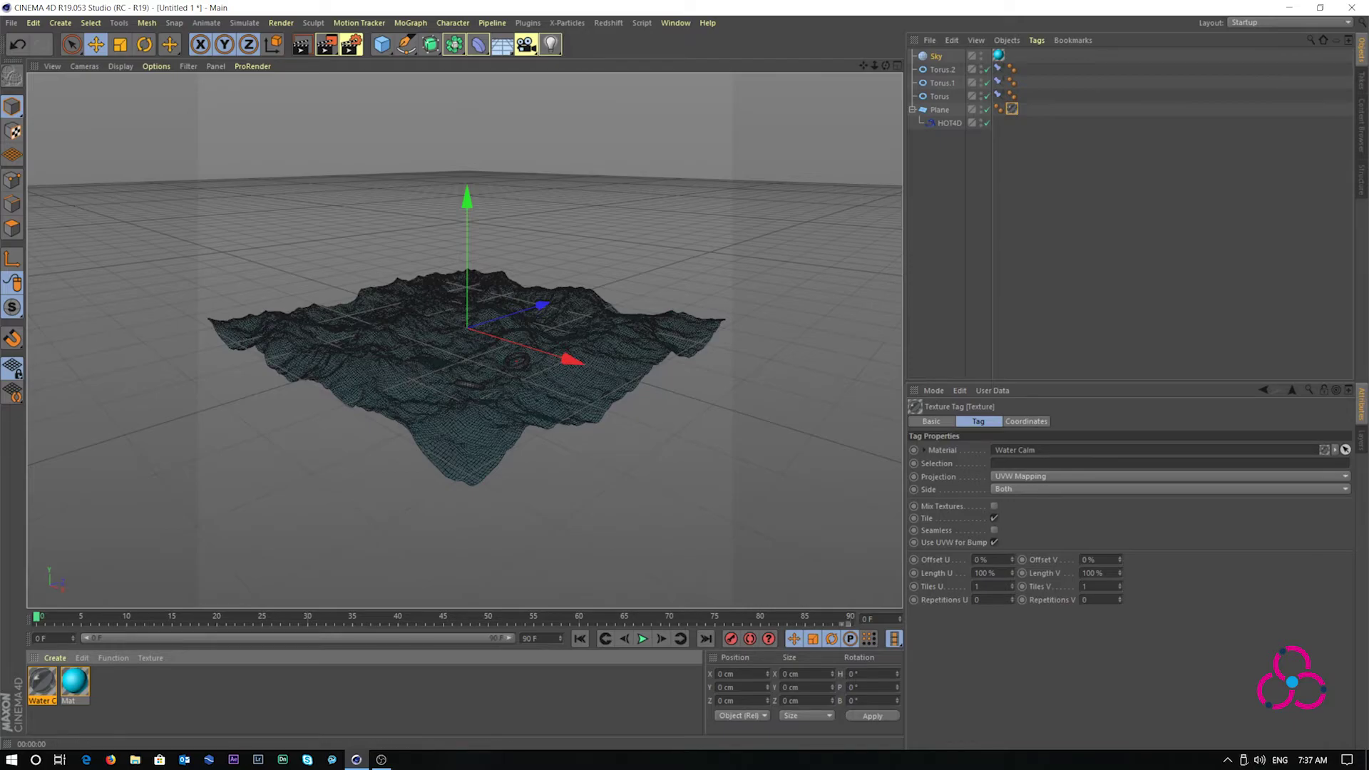
Step: Create a new material and set its color to pure white with hue 0°, saturation 0% and value 100%
click(55, 657)
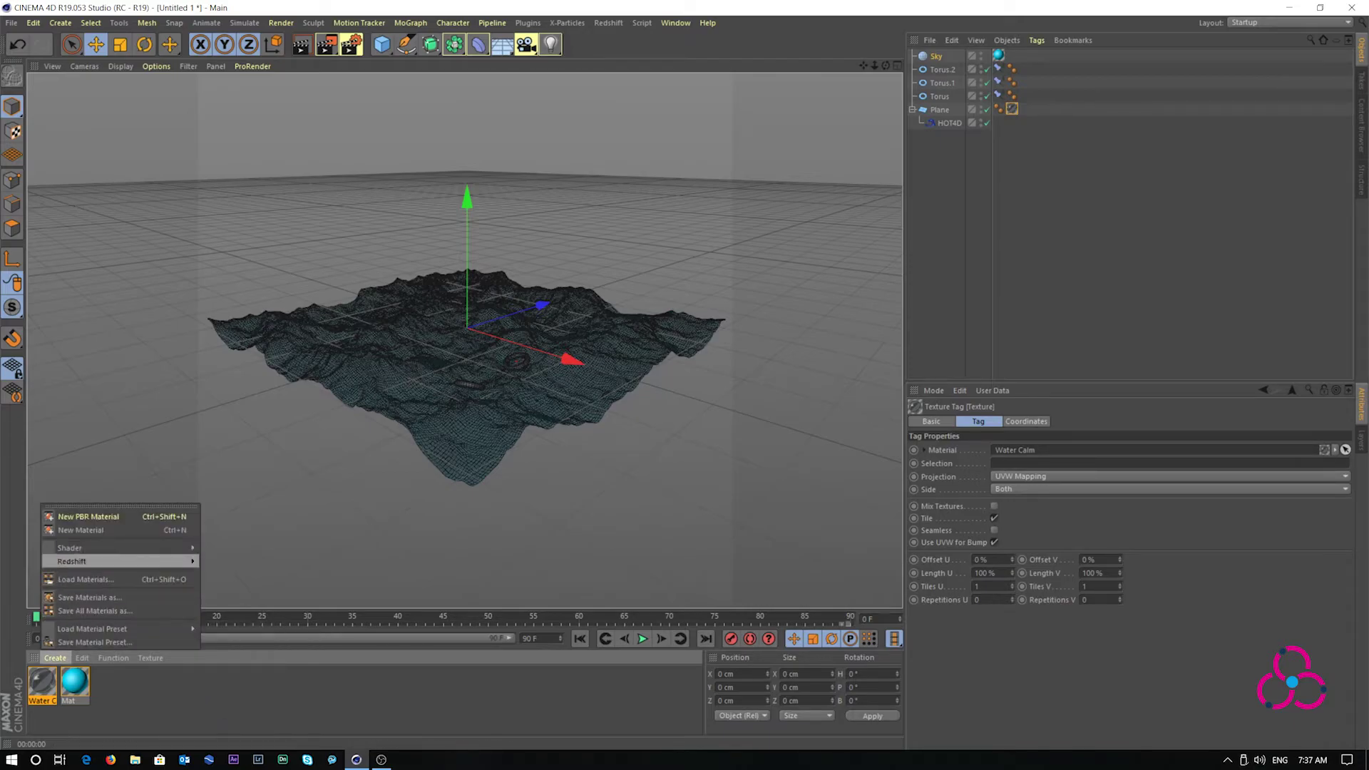
click(80, 530)
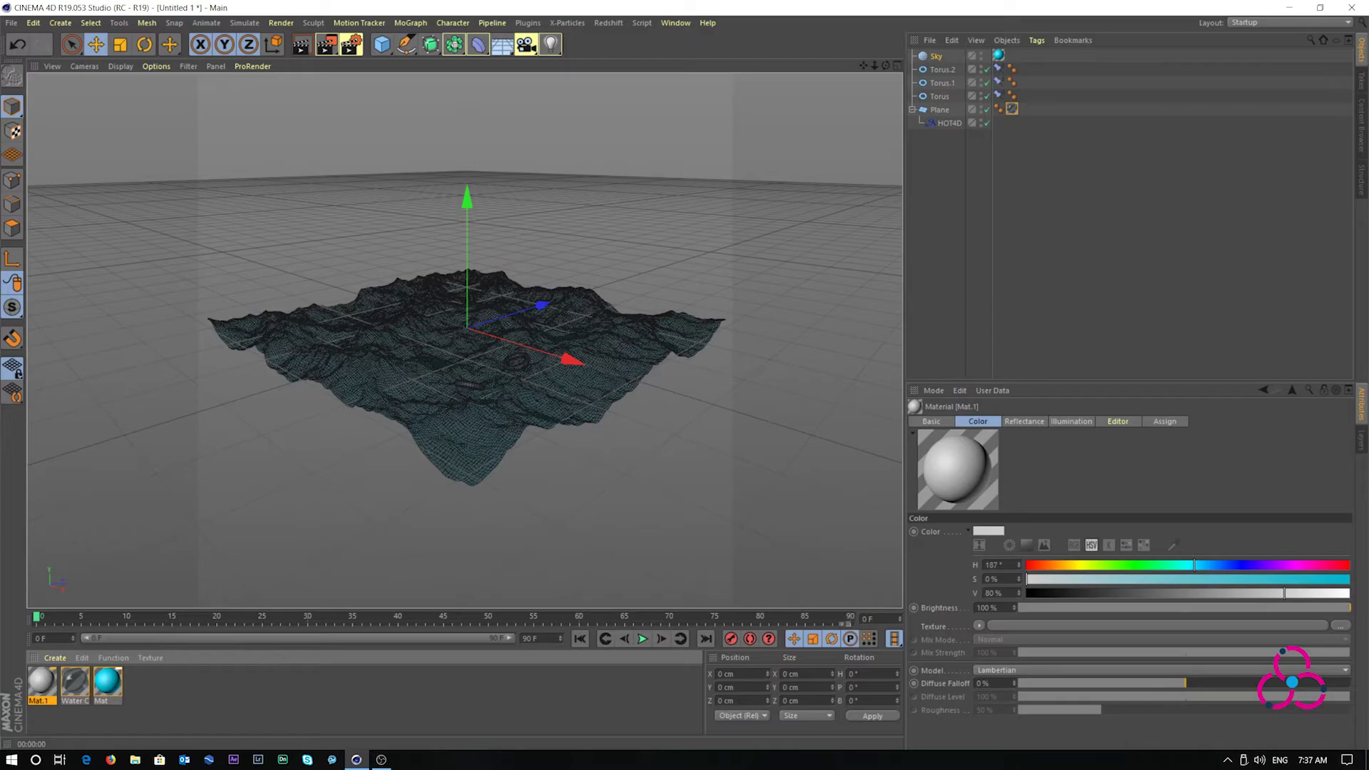
double_click(41, 683)
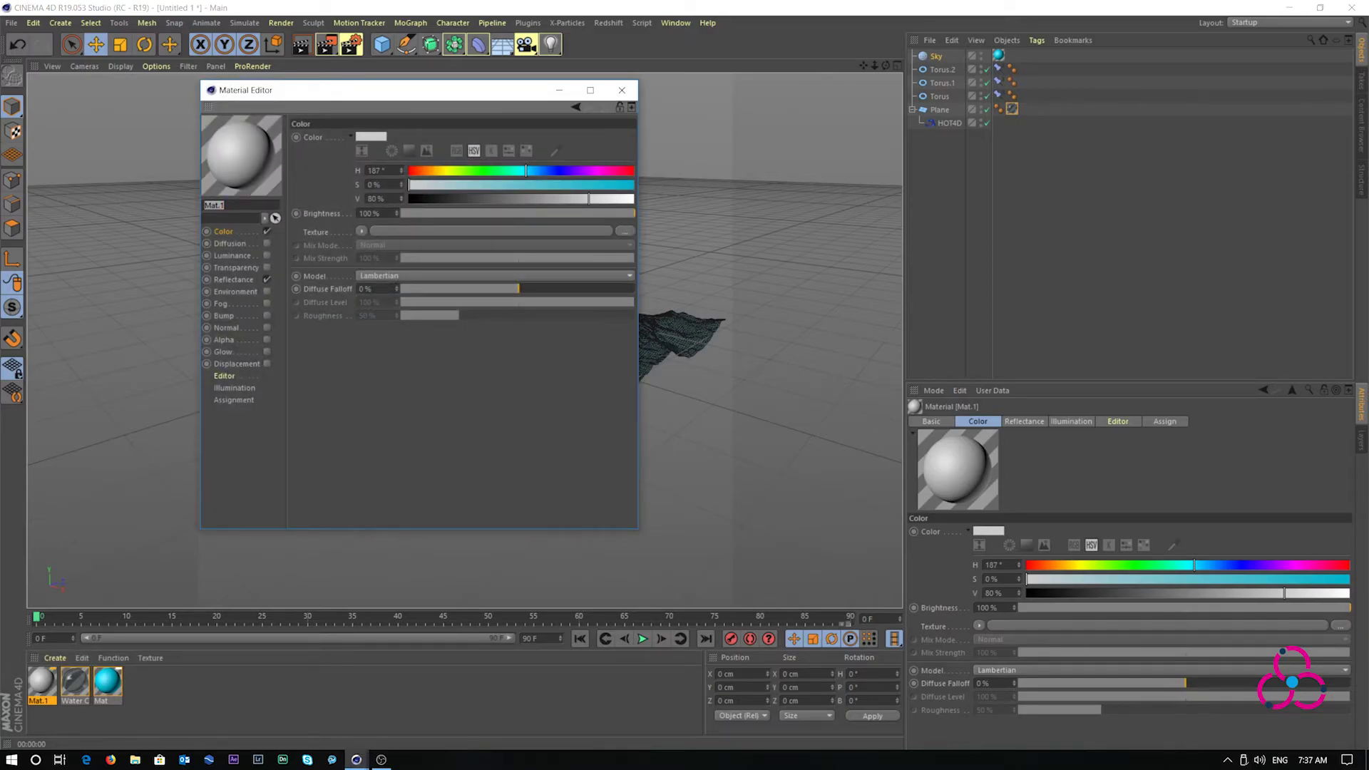
drag(588, 198, 634, 198)
drag(526, 171, 409, 171)
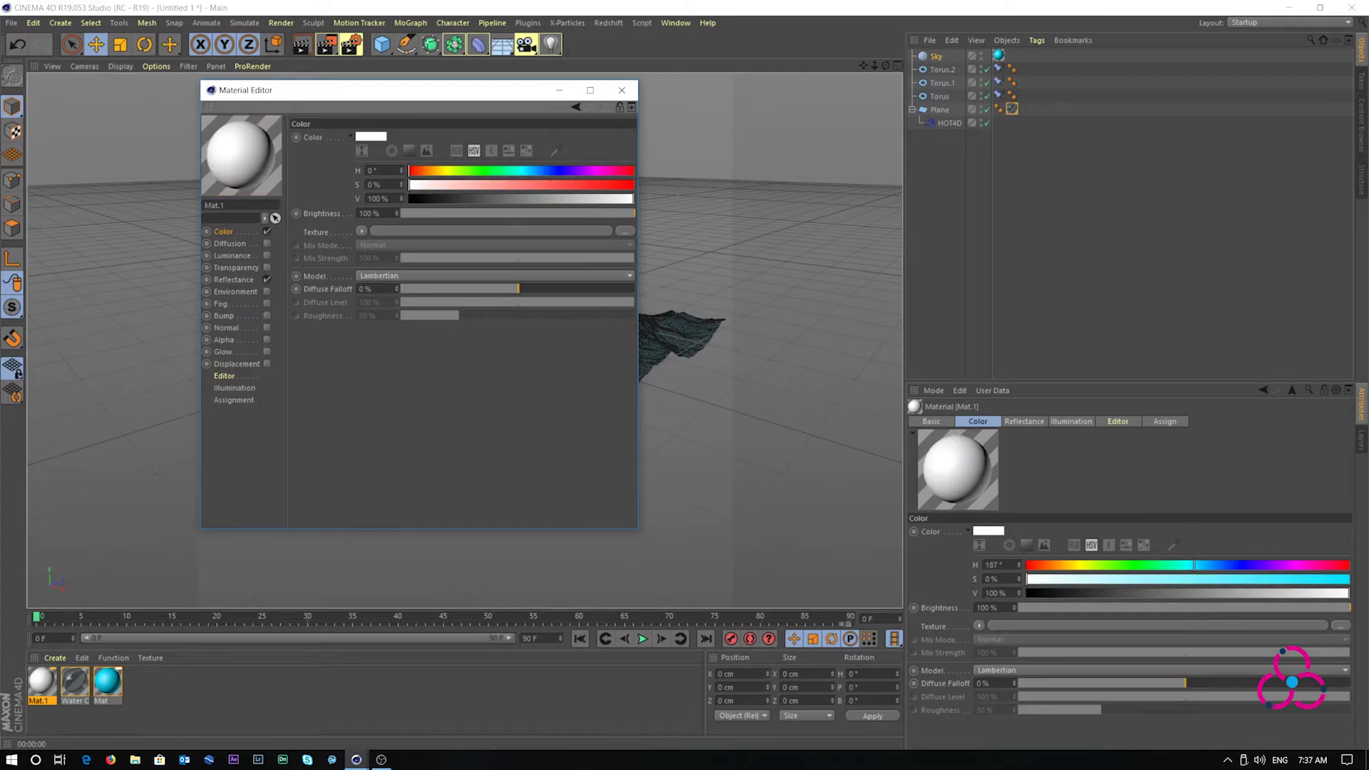
click(622, 90)
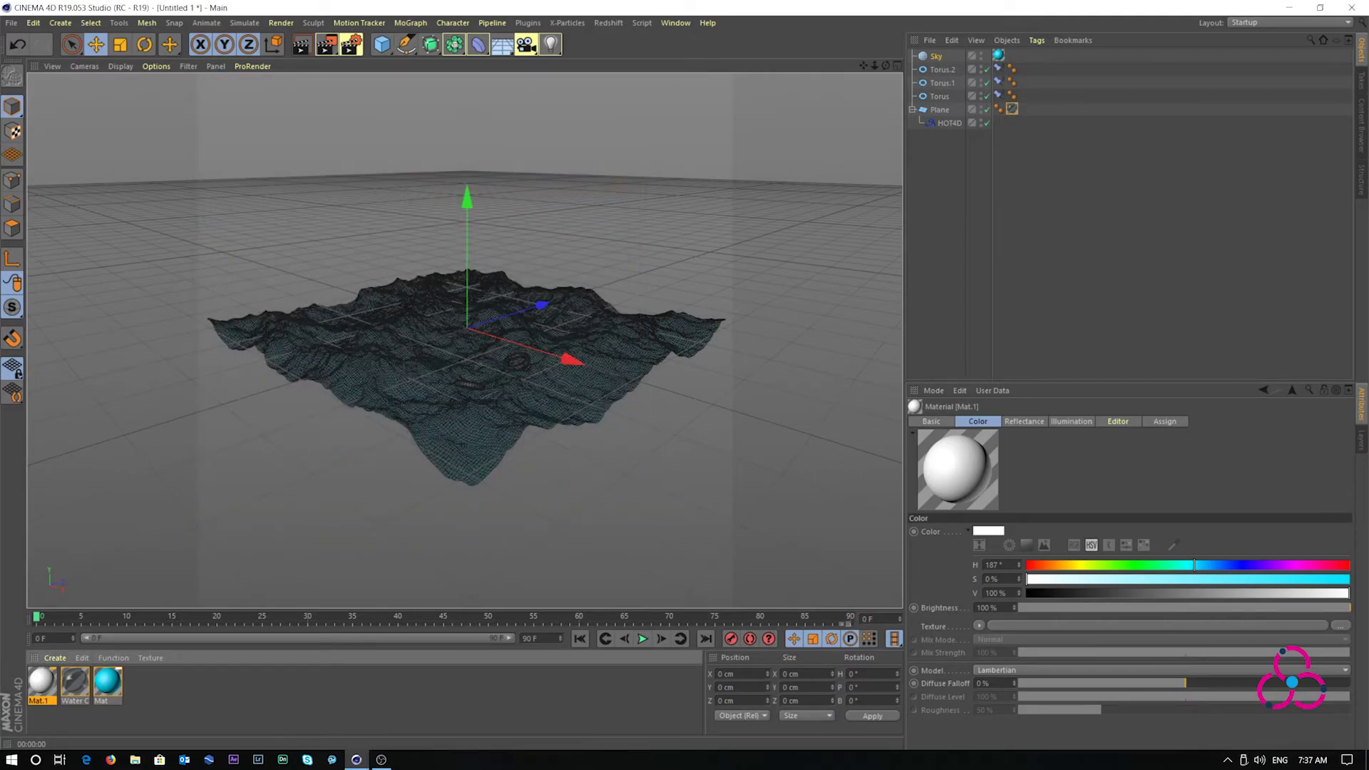
Step: Apply the white material to all three torus rings and render the view to check them
drag(41, 682, 940, 95)
click(942, 83)
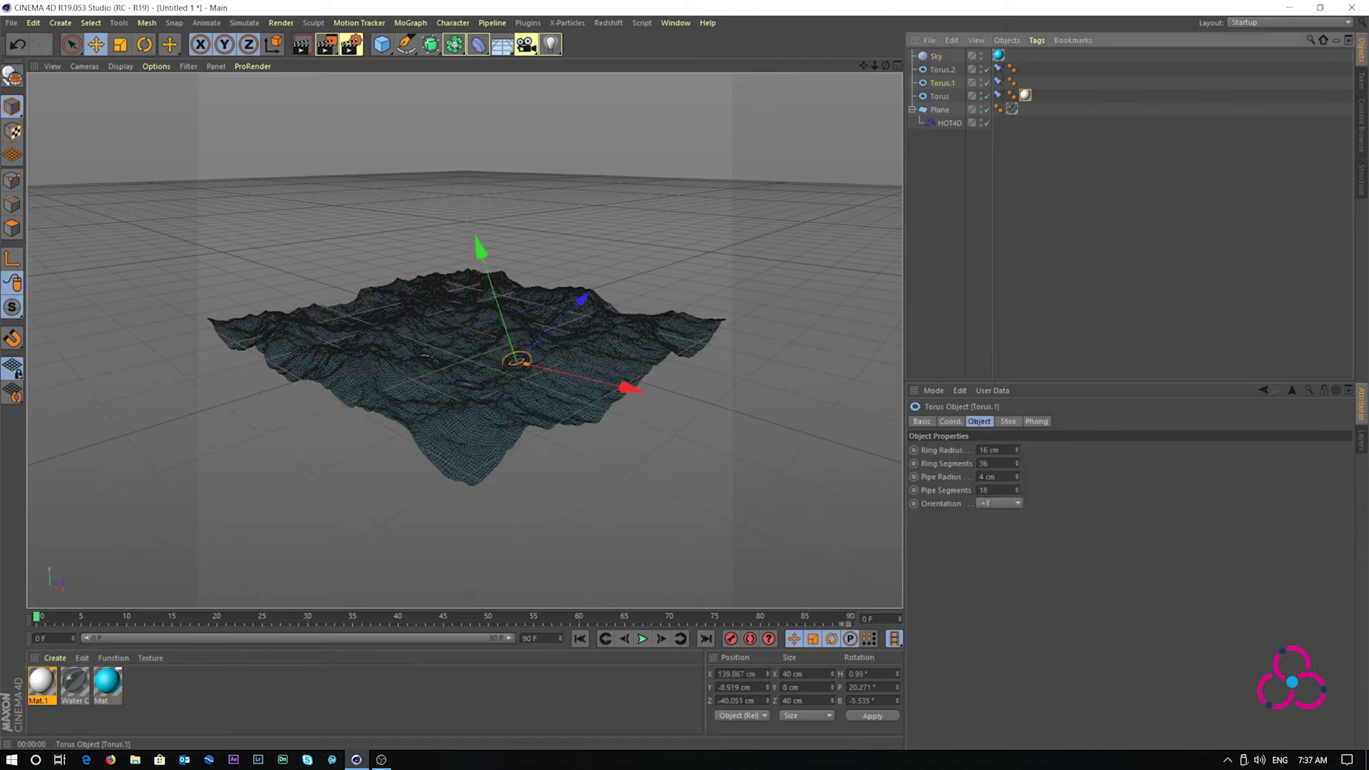
ctrl+click(942, 70)
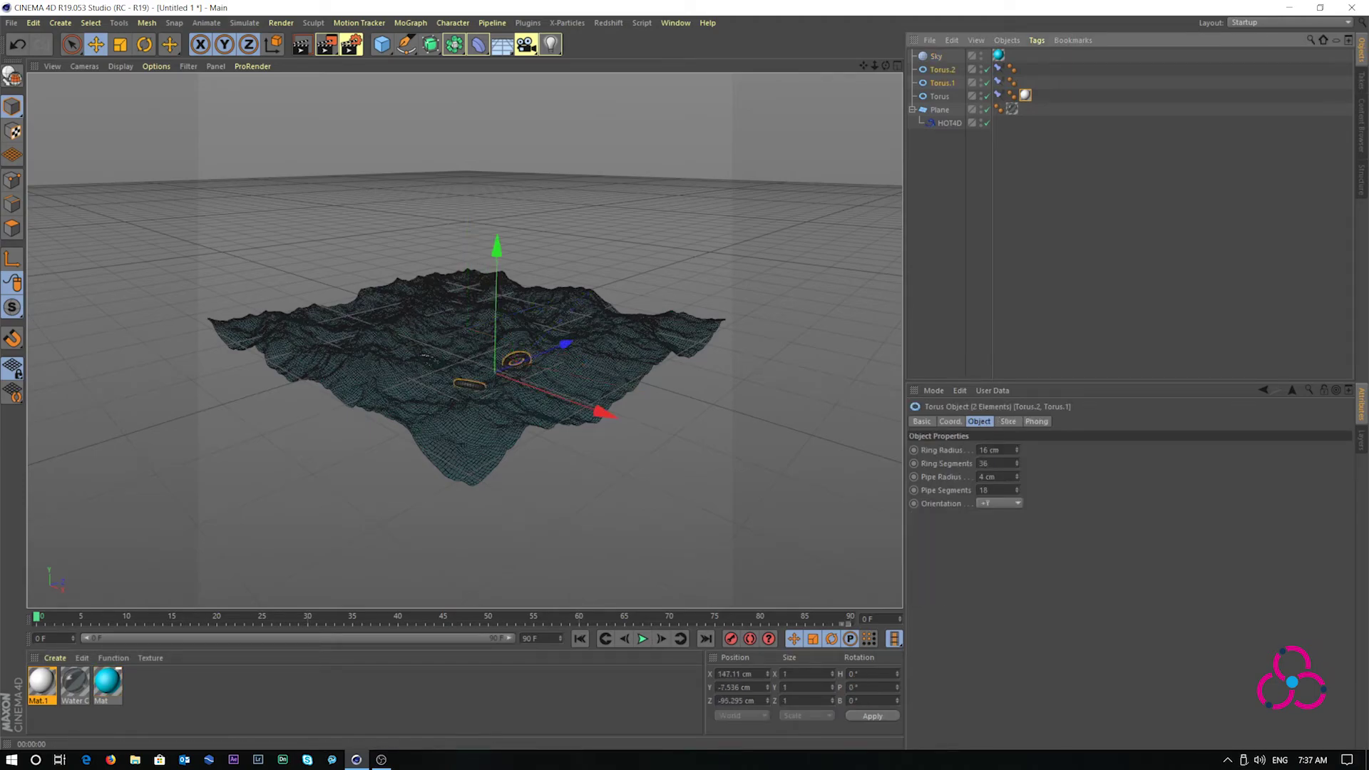
right_click(41, 682)
click(85, 505)
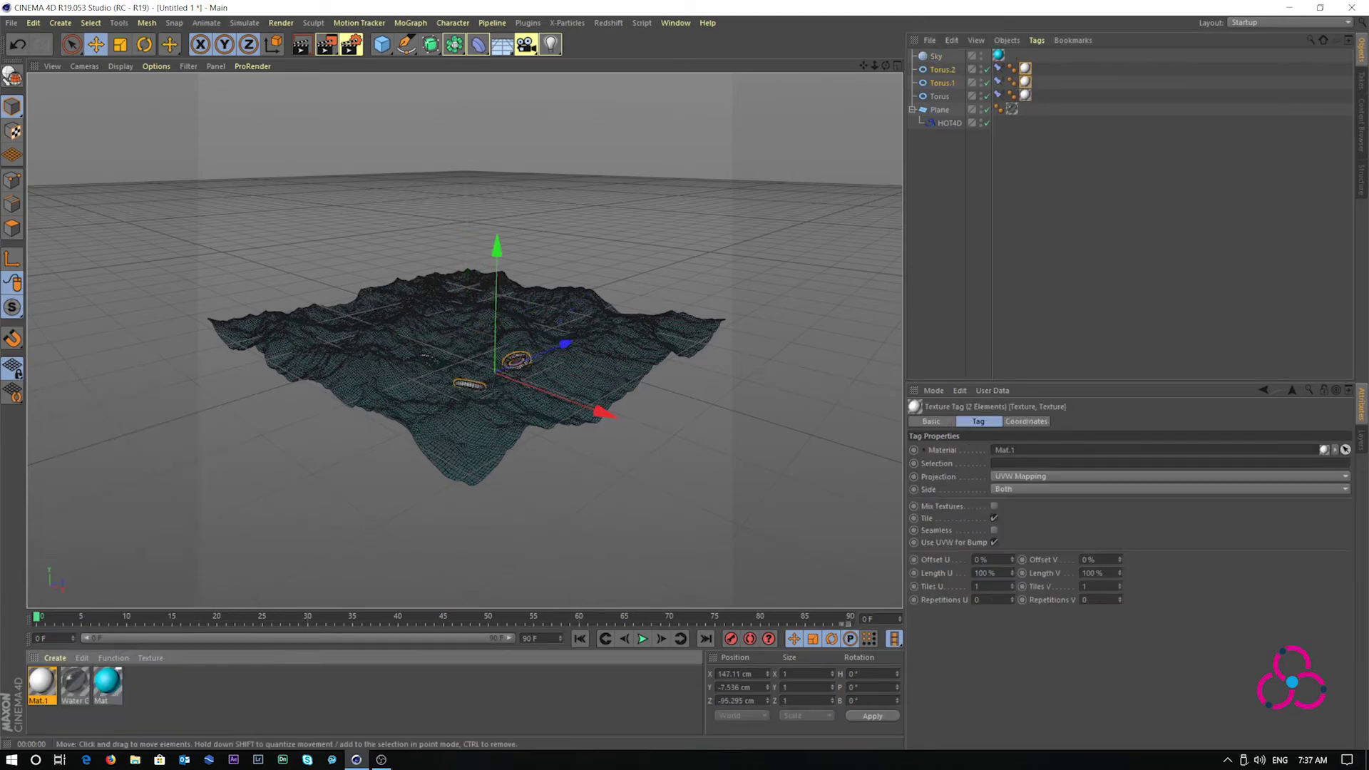
click(1041, 185)
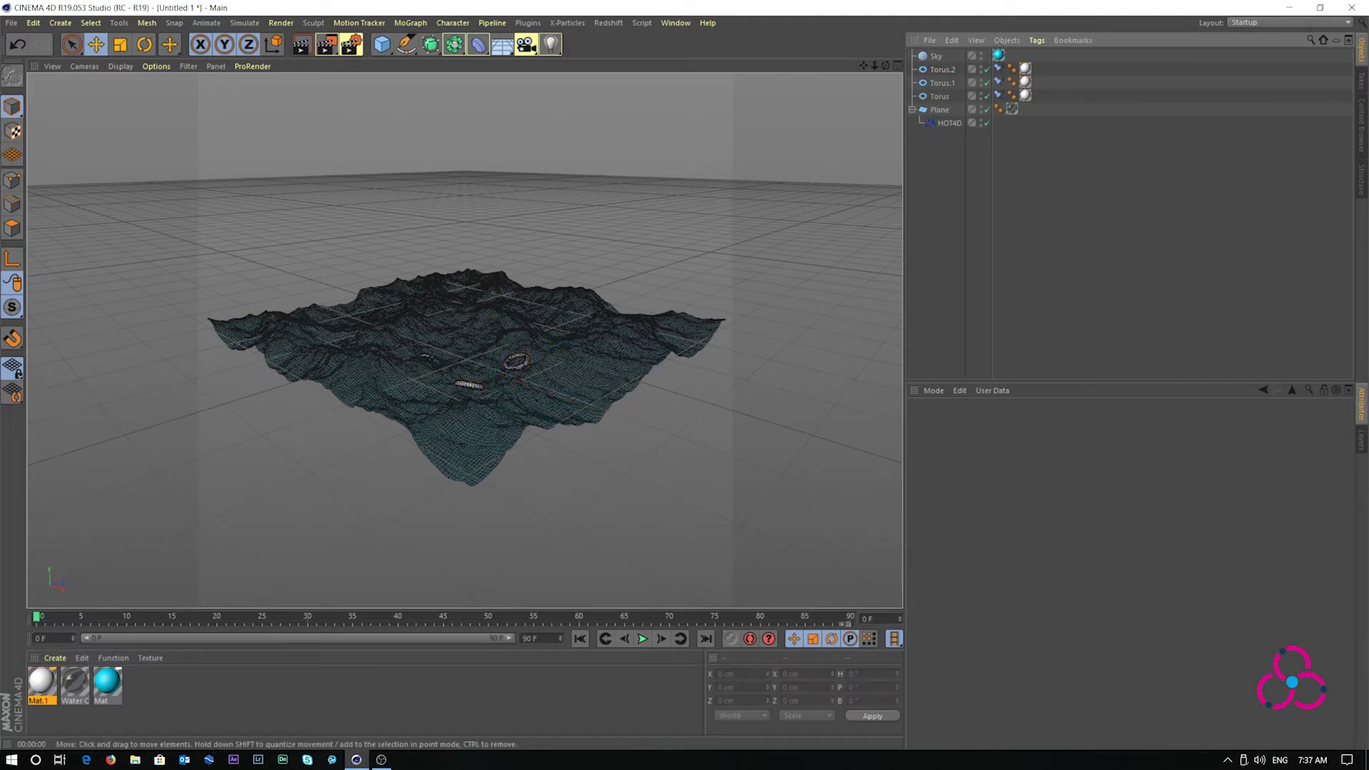
click(301, 44)
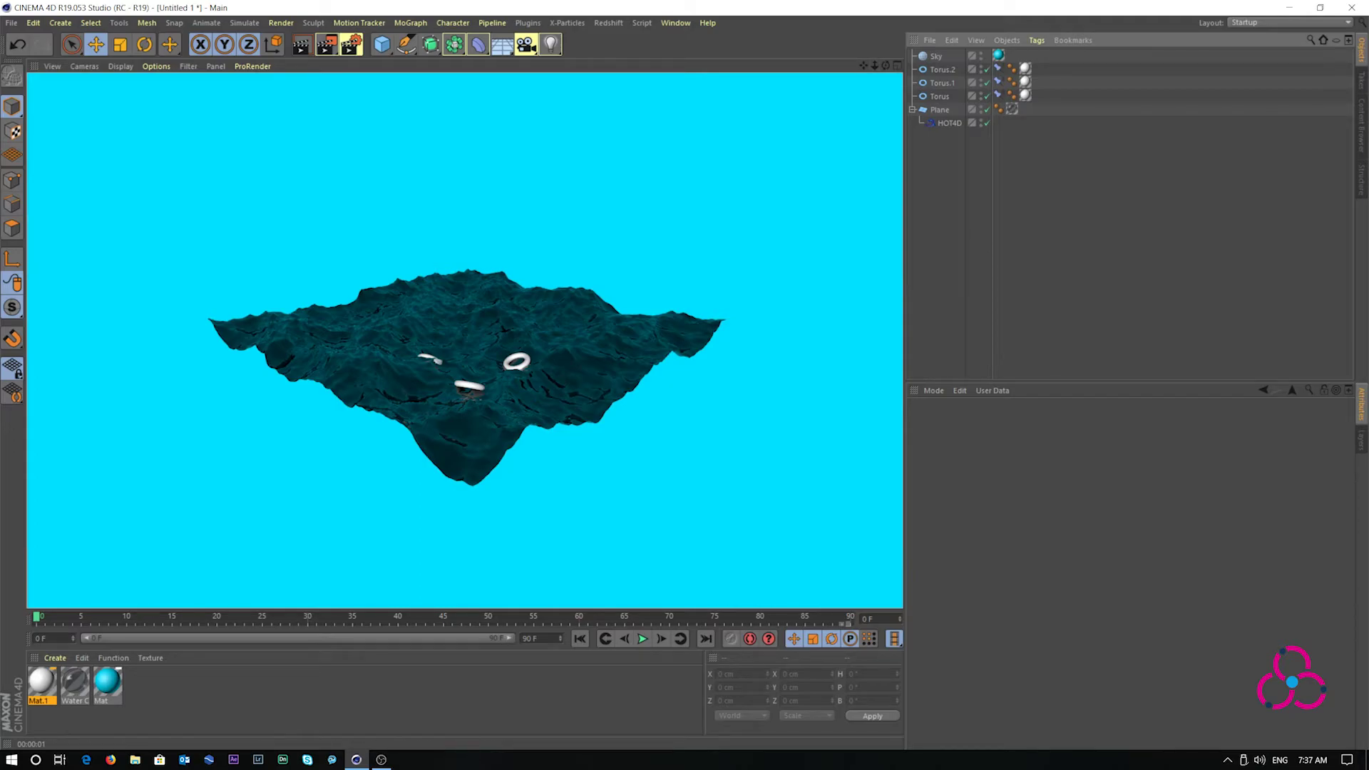
key(a)
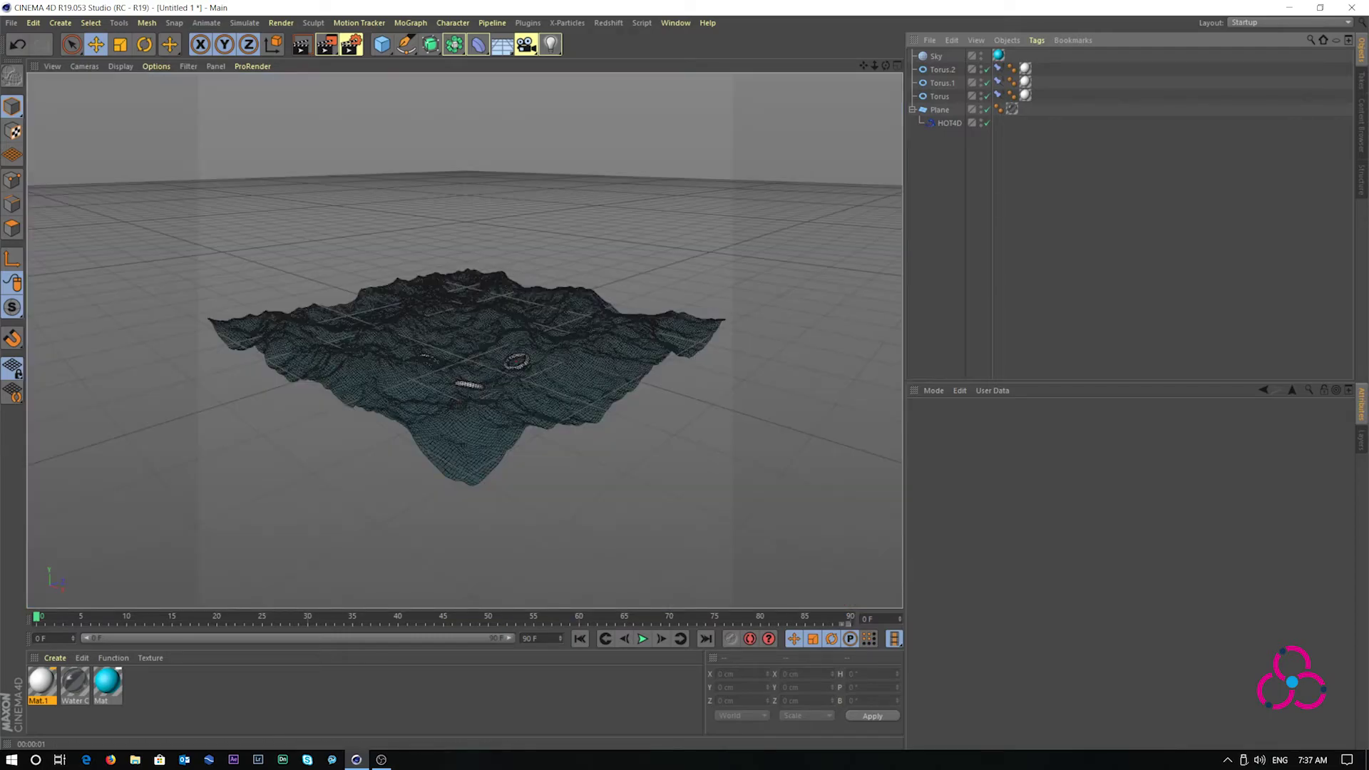
Step: Add a camera, move it in close on the floating rings at about X 309, Y 96, Z -312 cm, and render the view
drag(526, 44, 571, 63)
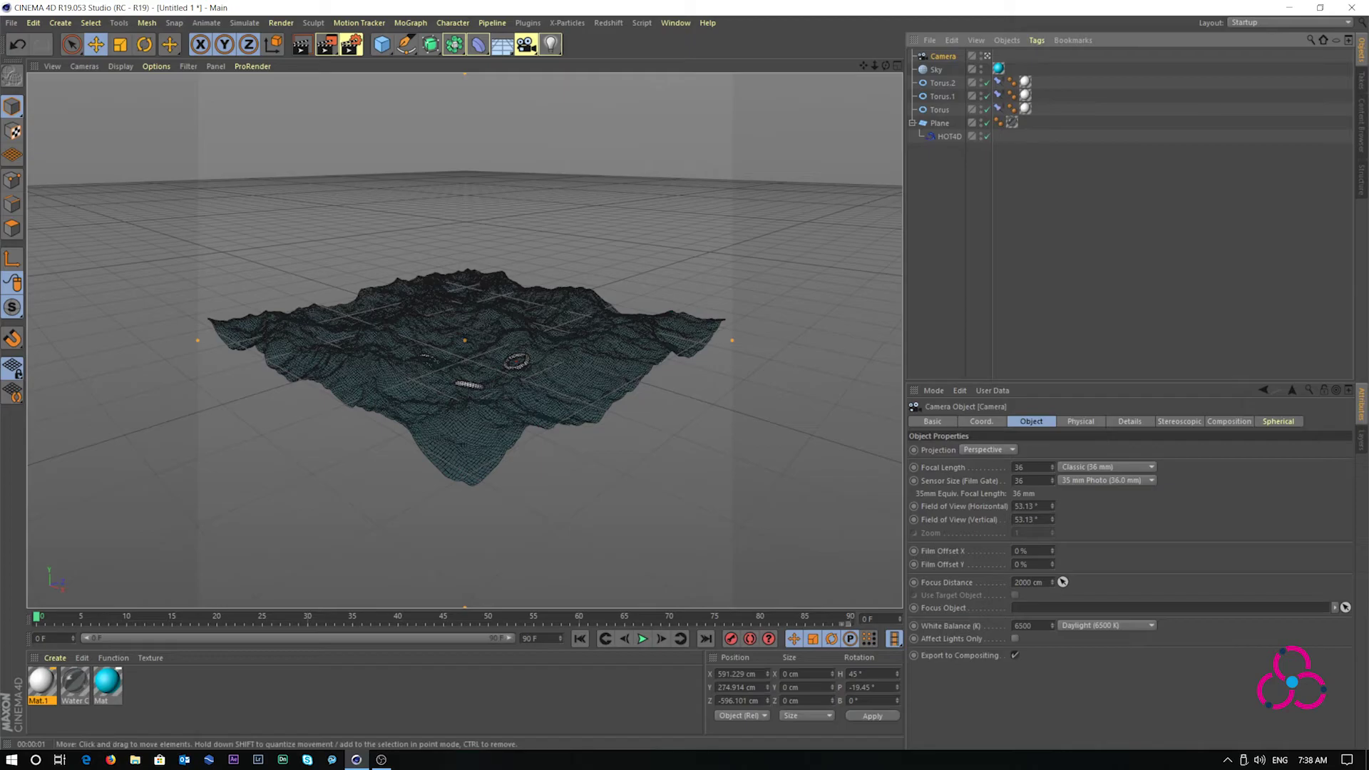
drag(874, 65, 988, 66)
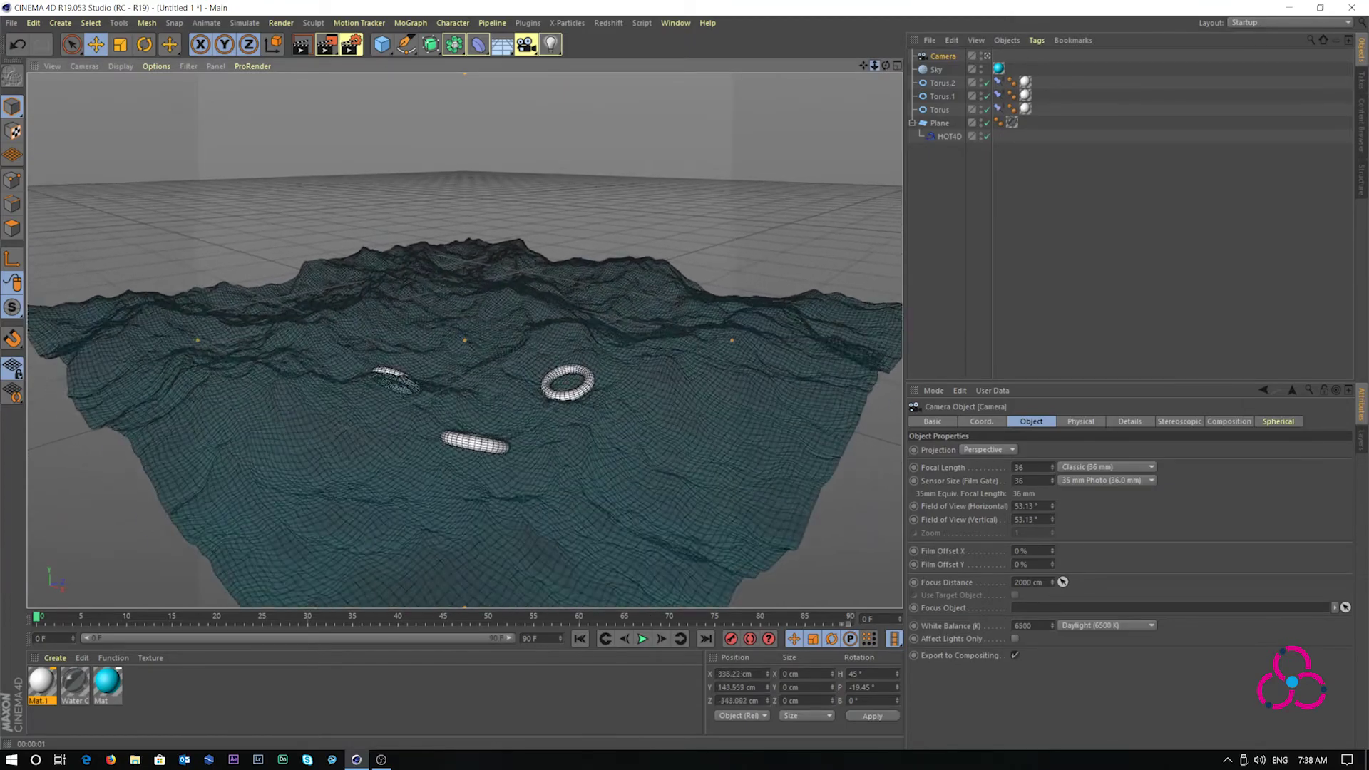
scroll(465, 340, up, 1)
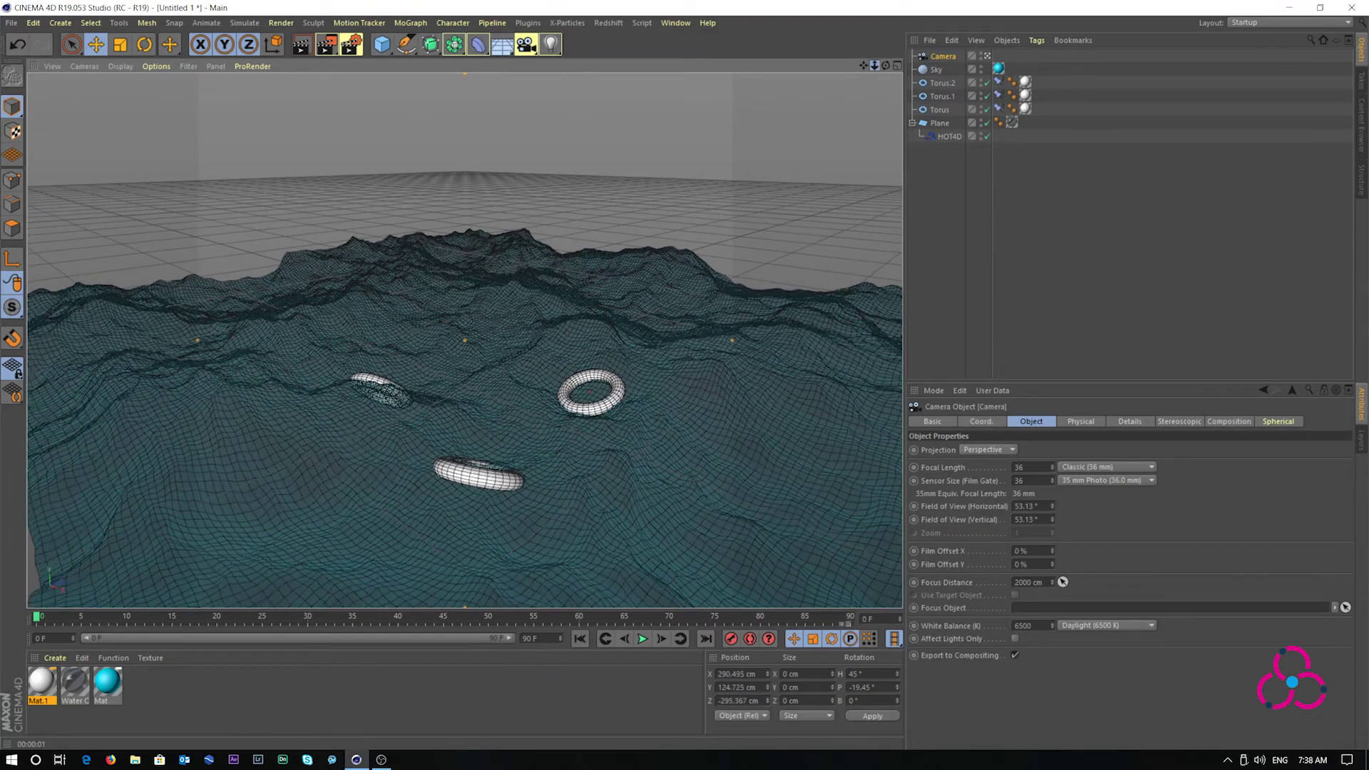
scroll(465, 340, down, 3)
mouse_move(886, 65)
mouse_down()
mouse_move(903, 111)
mouse_move(886, 95)
mouse_move(866, 159)
mouse_move(980, 206)
mouse_move(1262, 69)
mouse_move(1232, 143)
mouse_move(1027, 54)
mouse_move(863, 63)
mouse_up()
scroll(465, 339, down, 1)
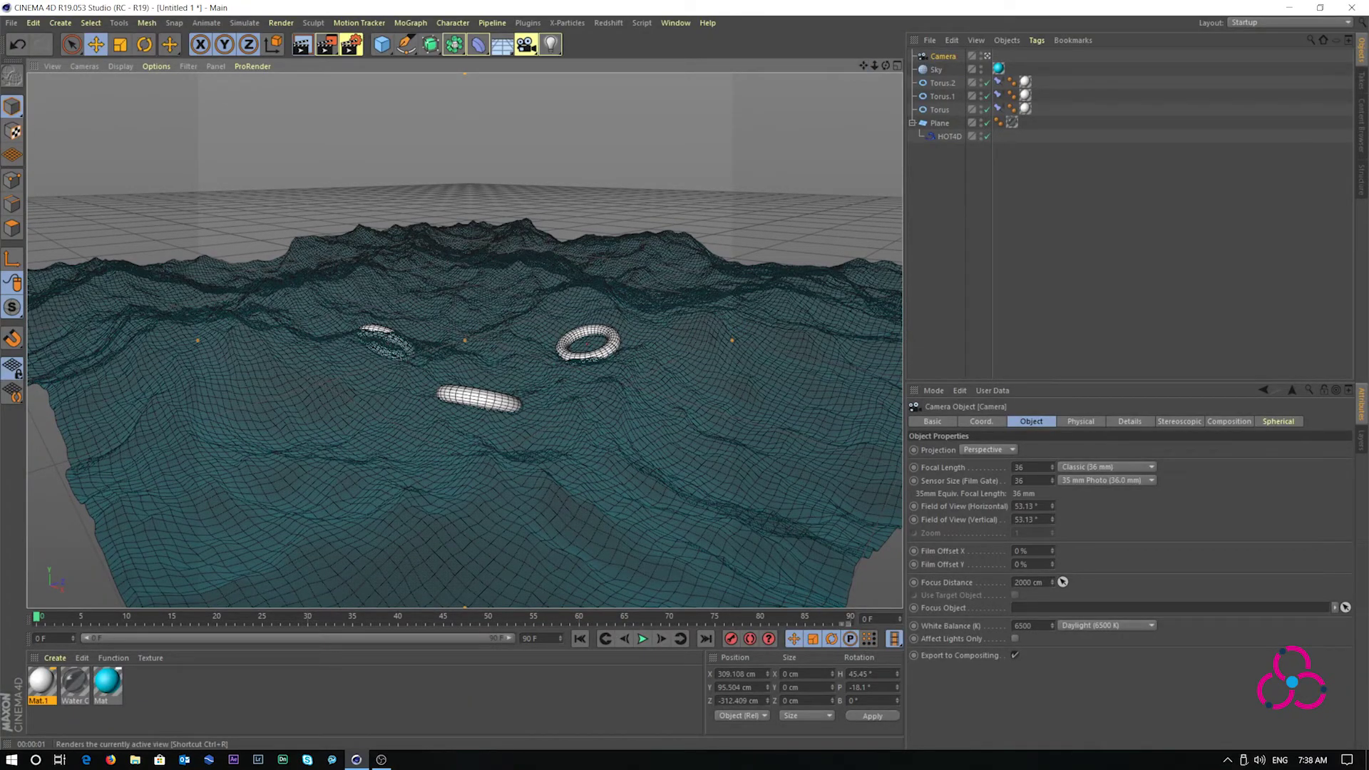
click(300, 44)
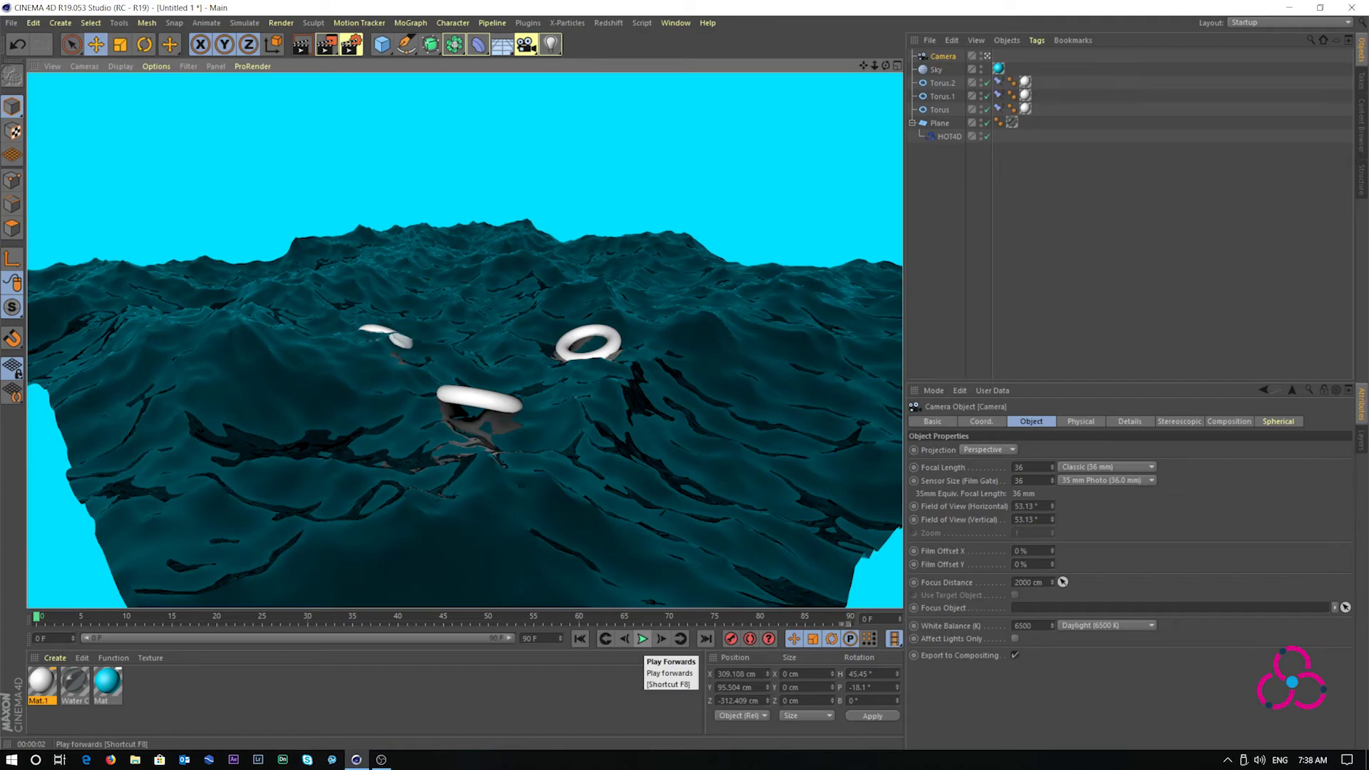
Step: Review the render output settings, render the animation to the Picture Viewer and fit the whole frame in the viewer
key(ctrl+b)
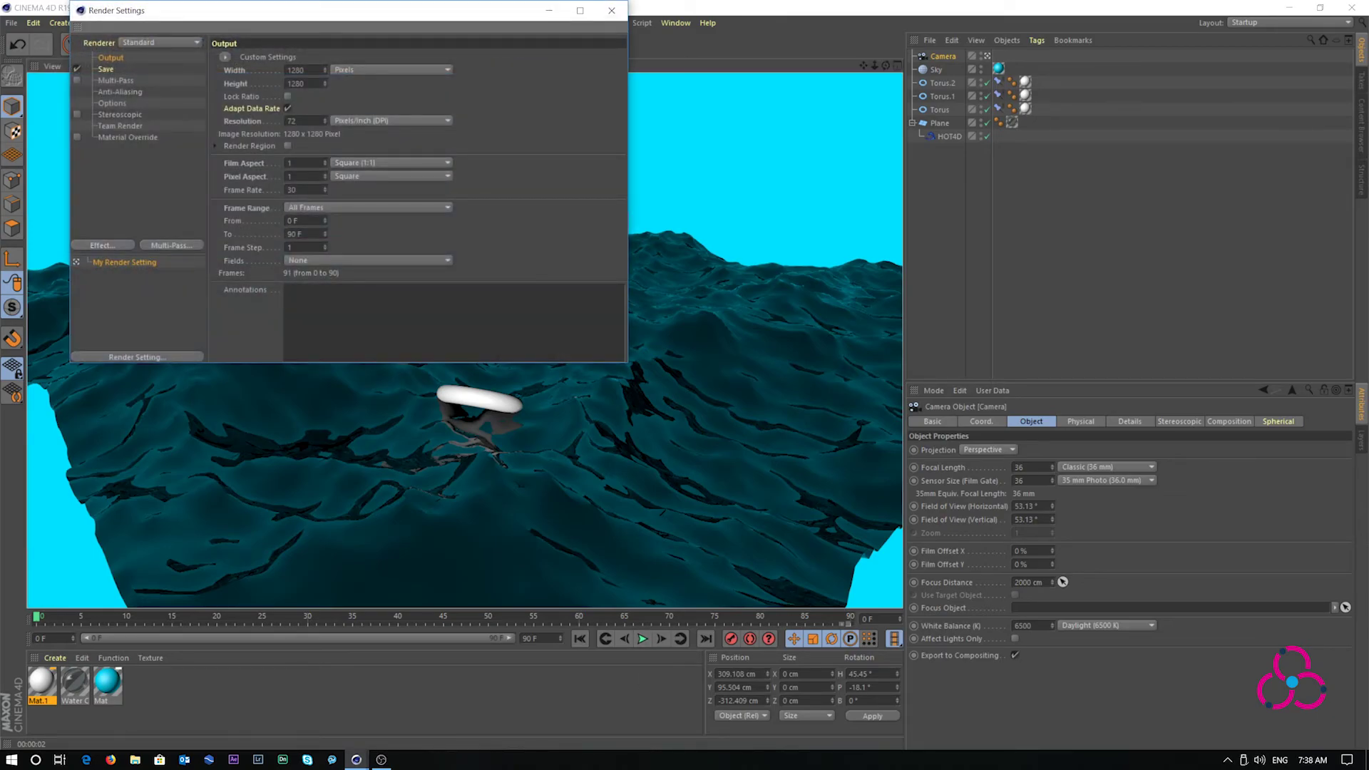
click(610, 10)
click(326, 44)
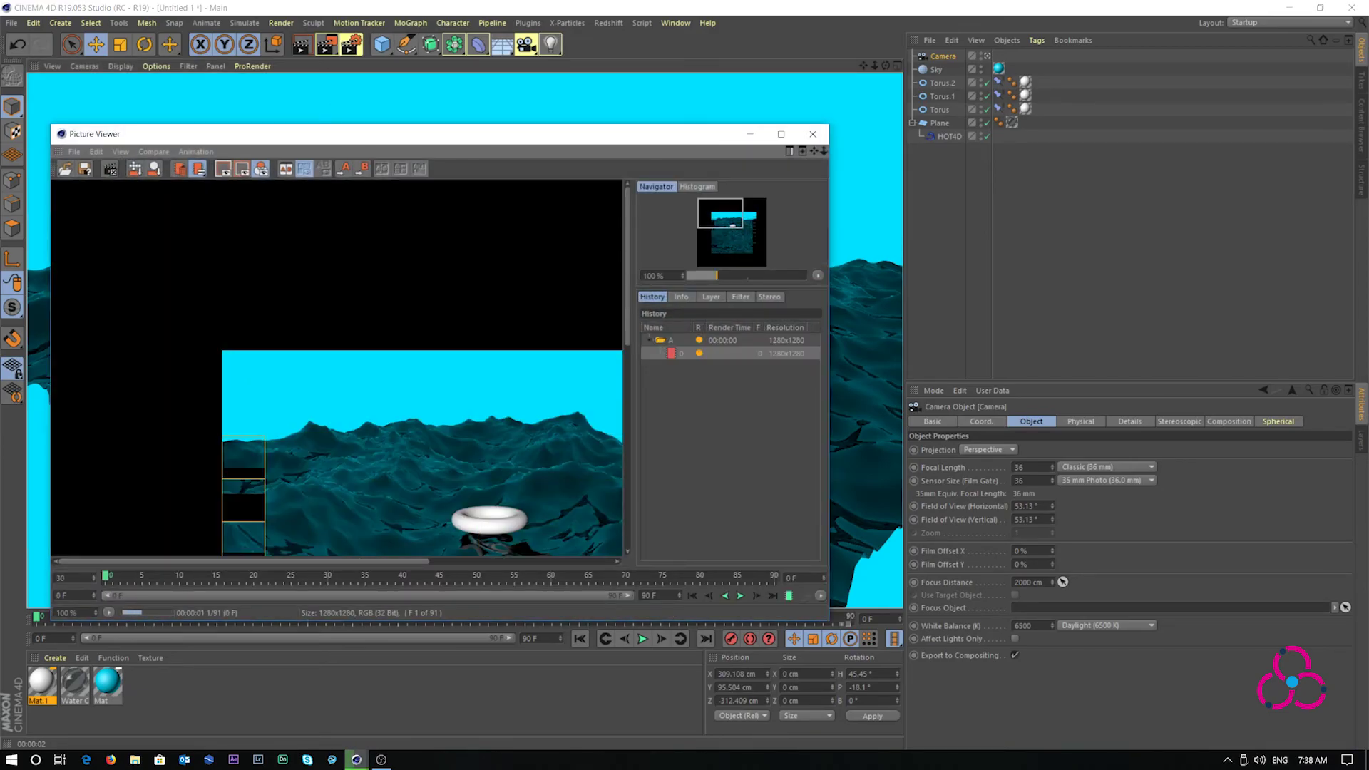
click(75, 612)
click(161, 470)
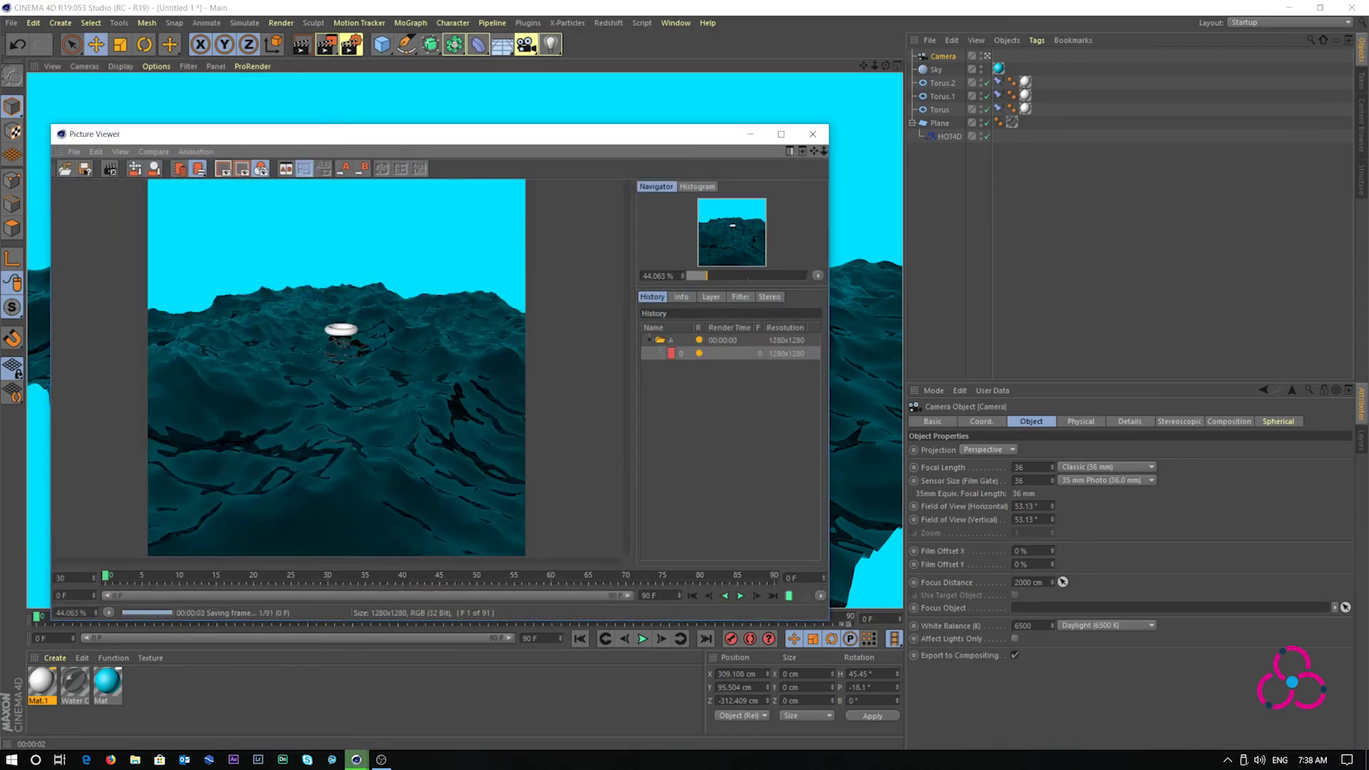